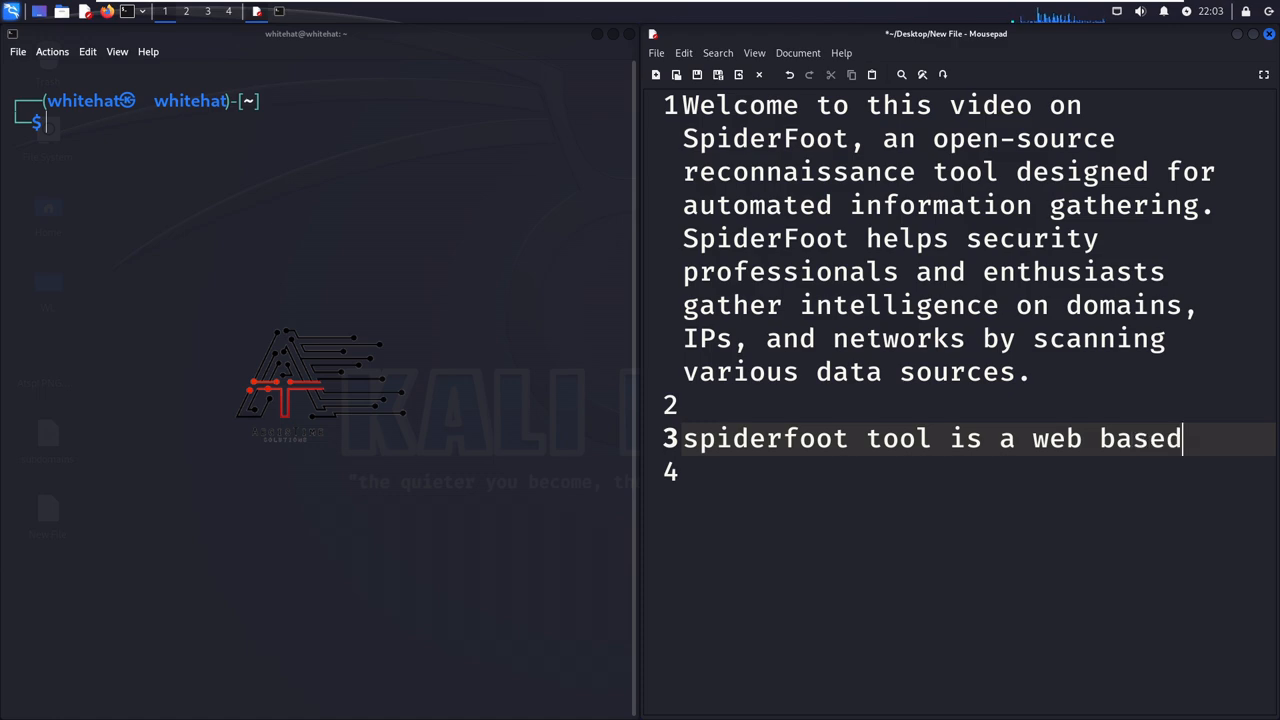
- Continue the notes on new lines with "you have to run a web servr on your local kali system.", followed by blank lines
key(Return)
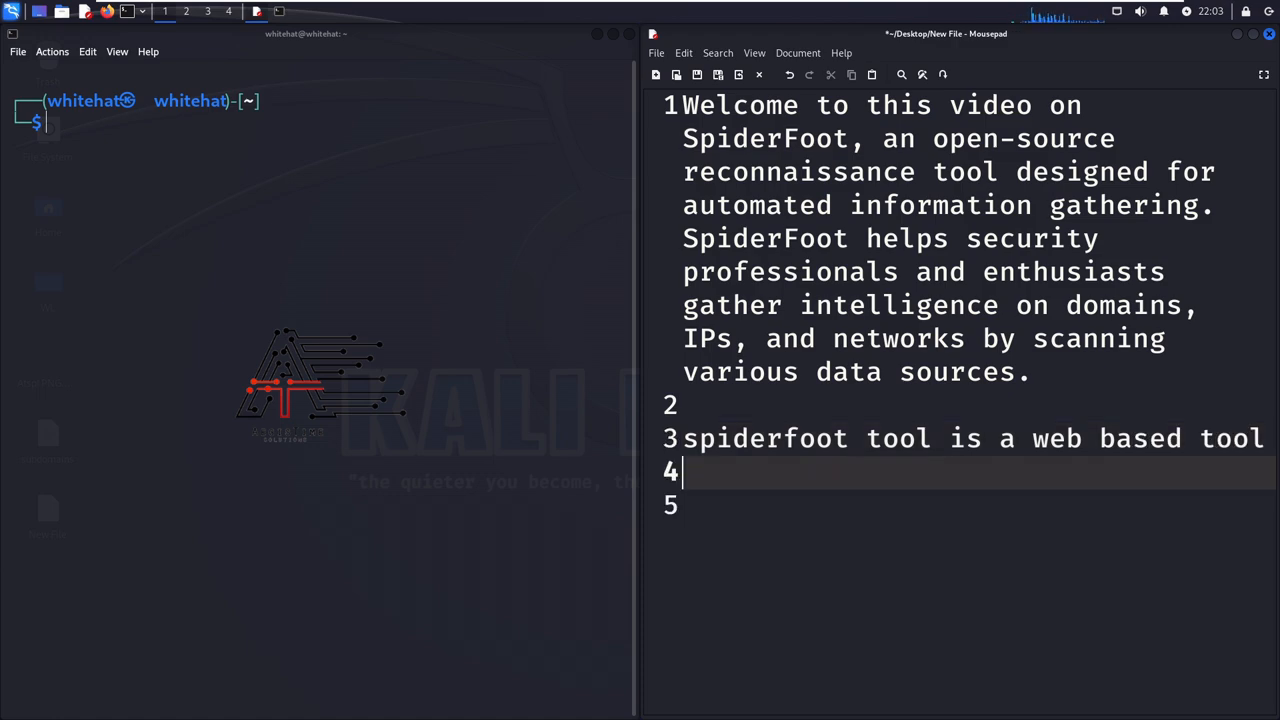
text(you ha)
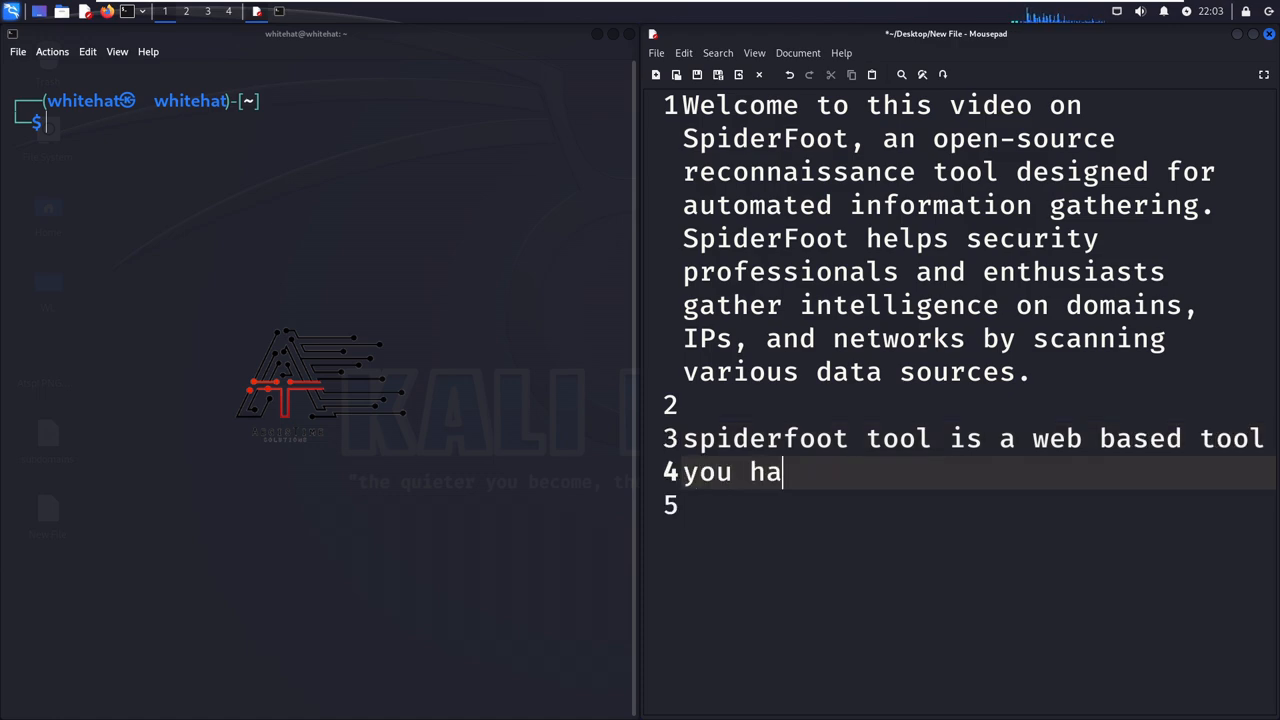
text(ve to )
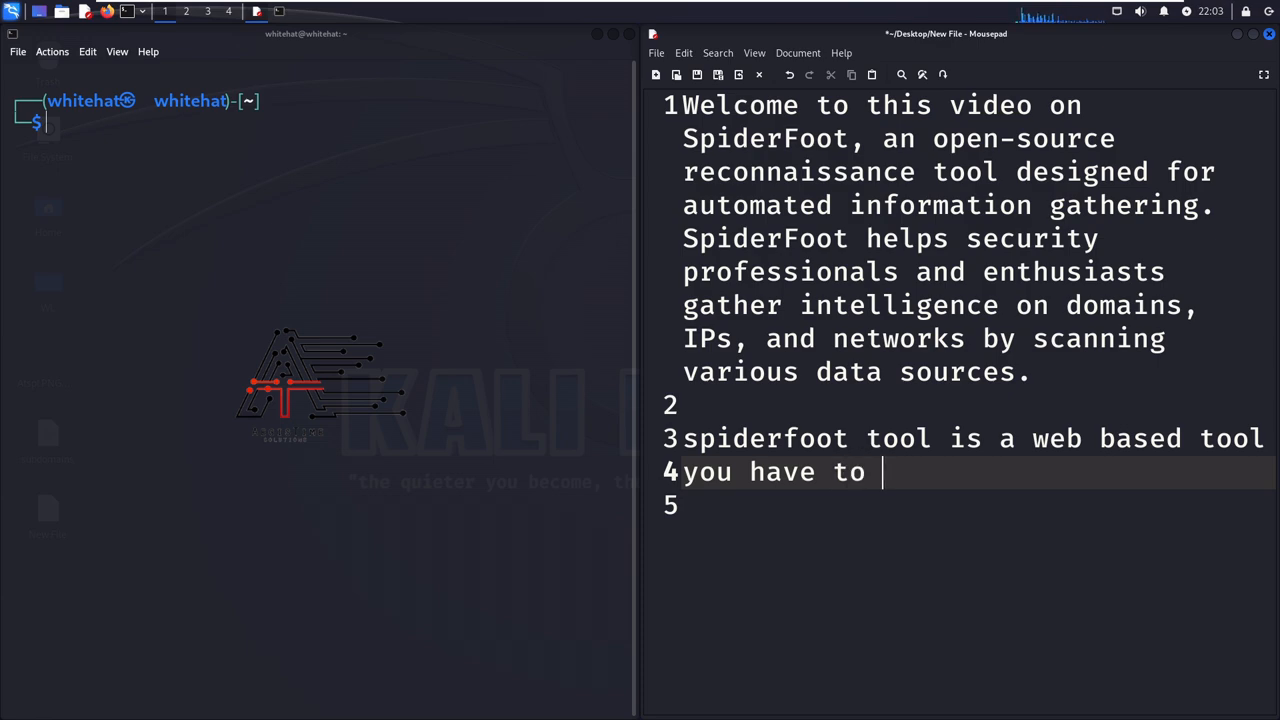
text(run a we)
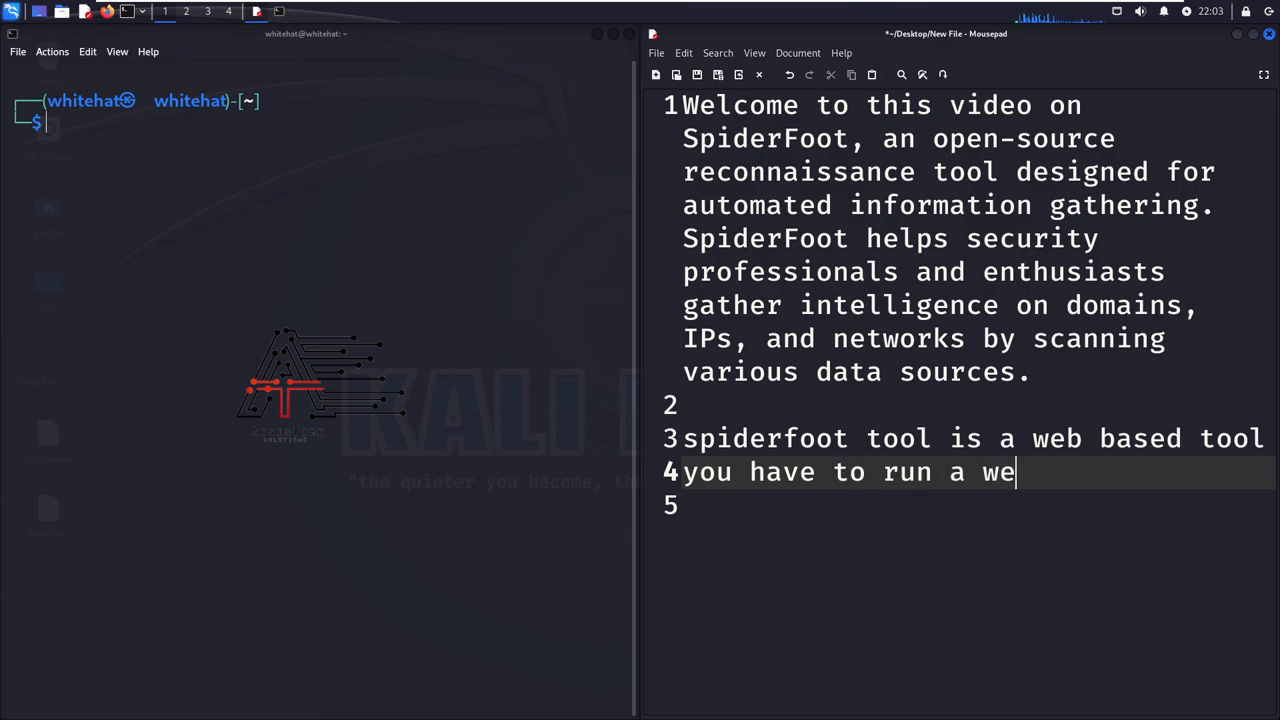
text(b servr on)
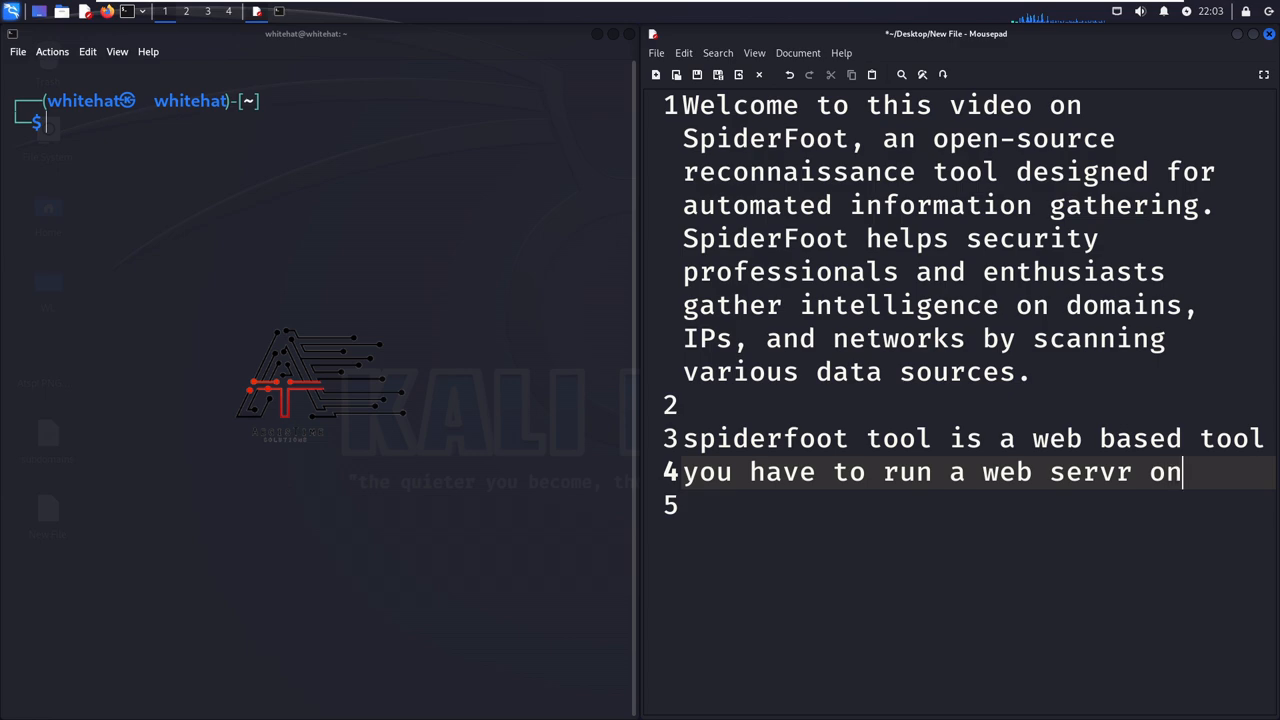
key(Return)
text(you)
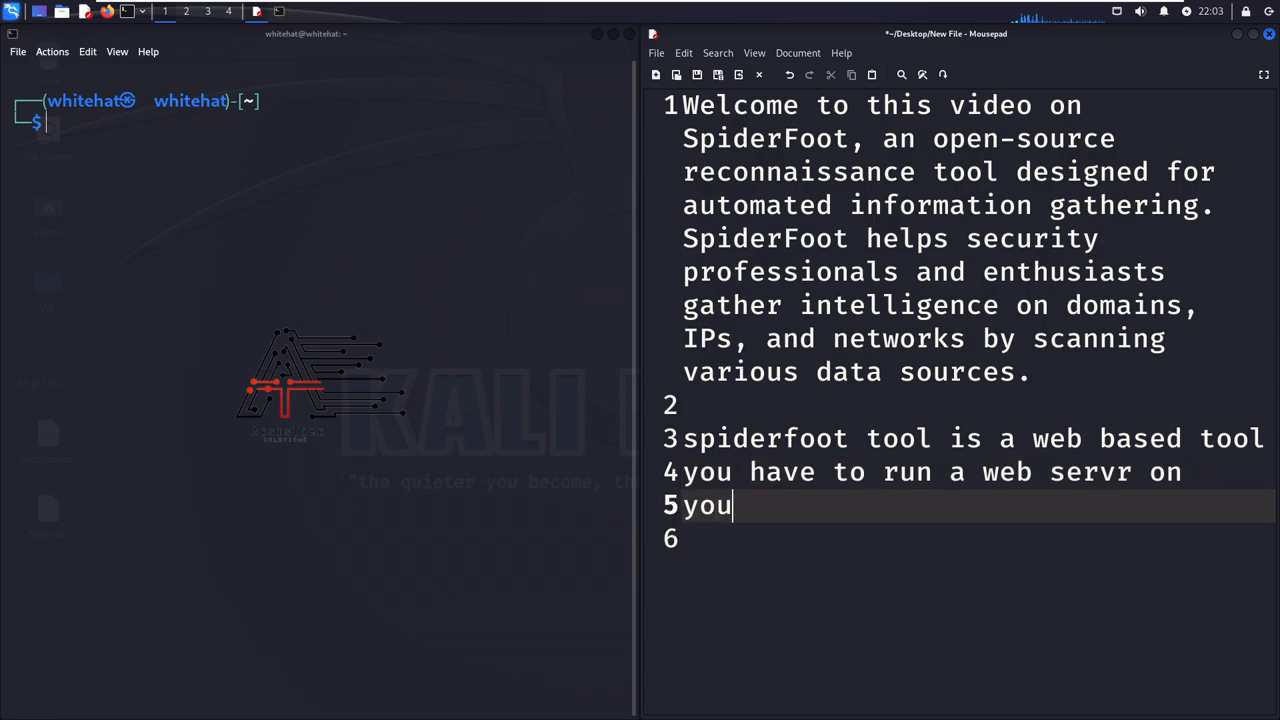
text(r local )
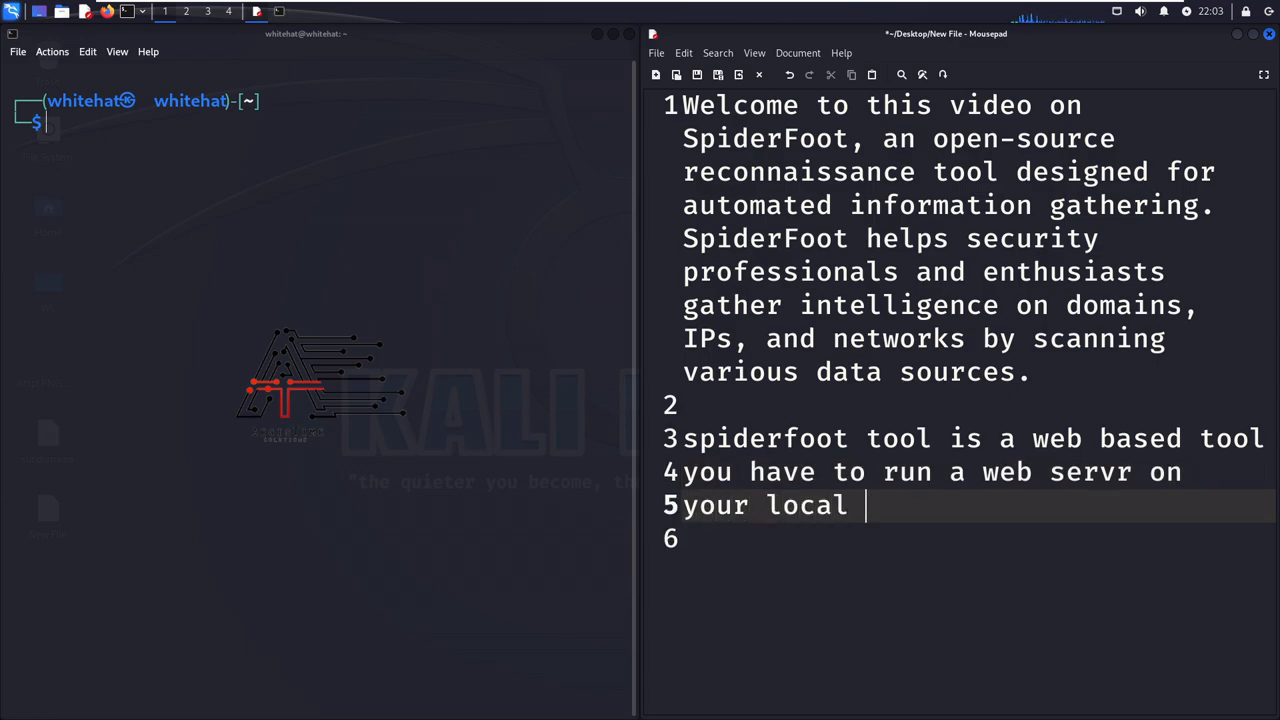
text(kali system)
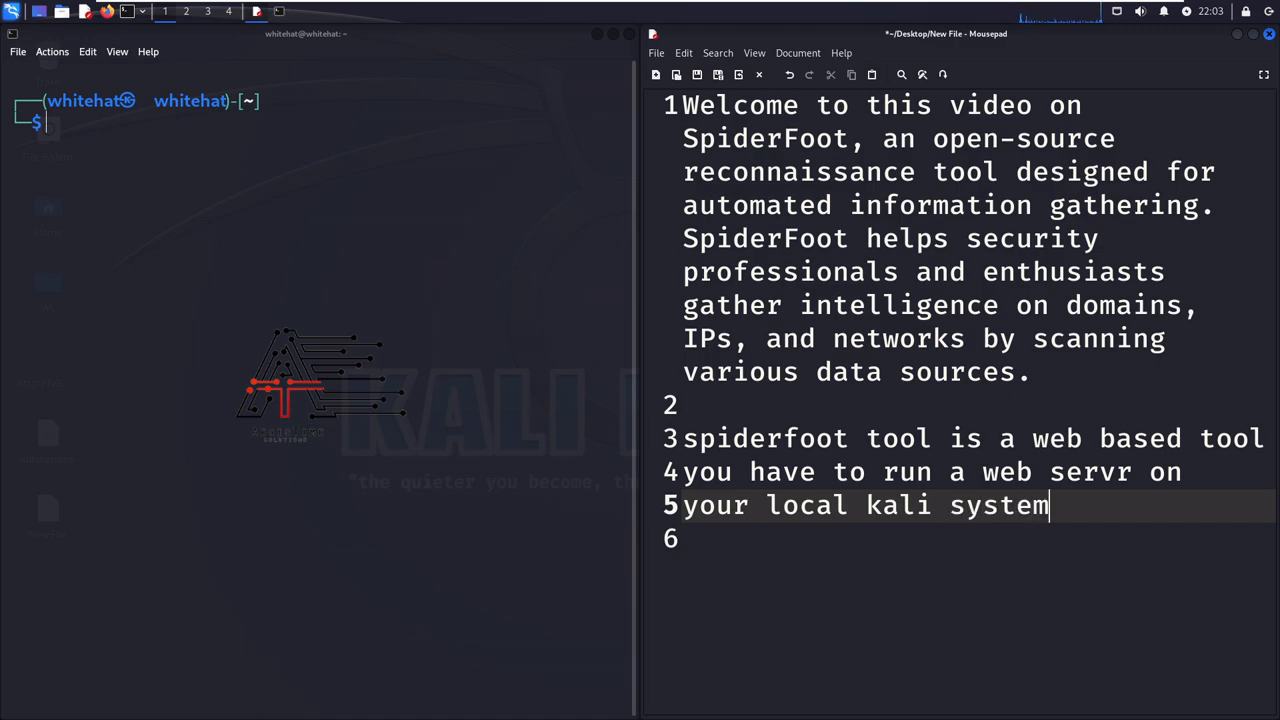
text(.)
key(Return)
key(Return)
key(Return)
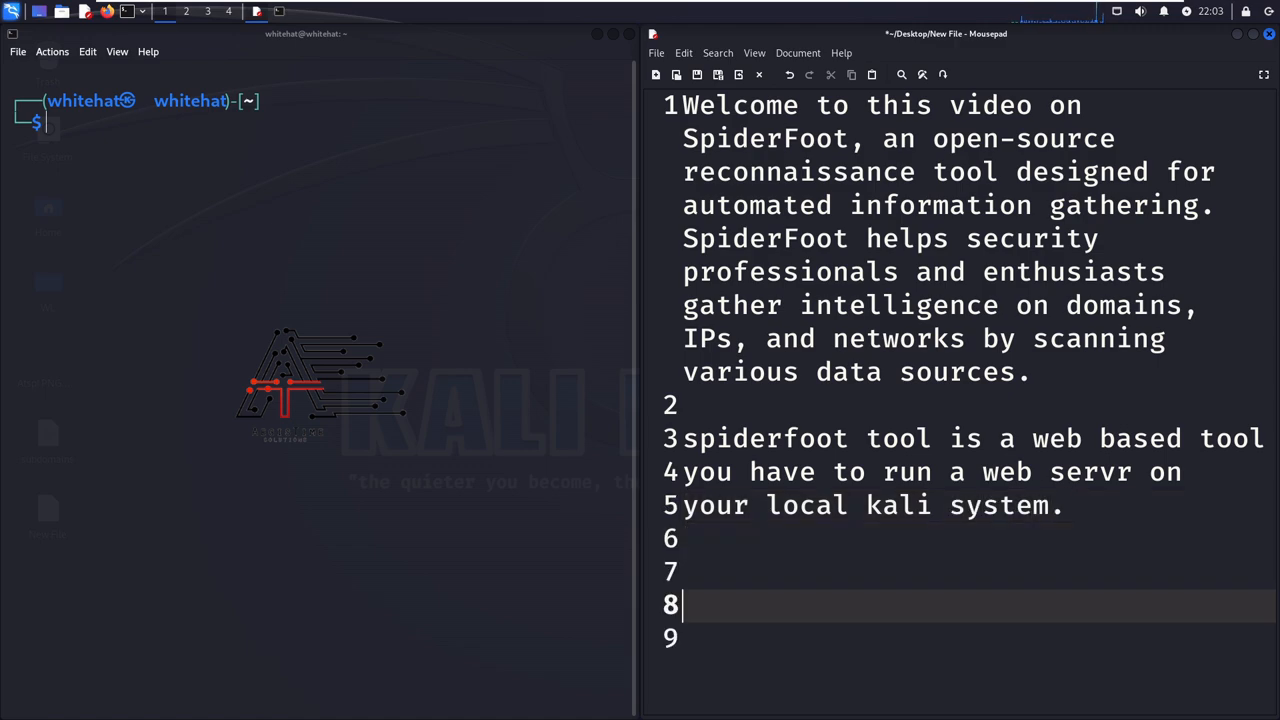
- Add the note "to do that 1st check you kali linux system IP." directly below the web server sentence
key(Up)
key(Up)
text(to do that 1st check you)
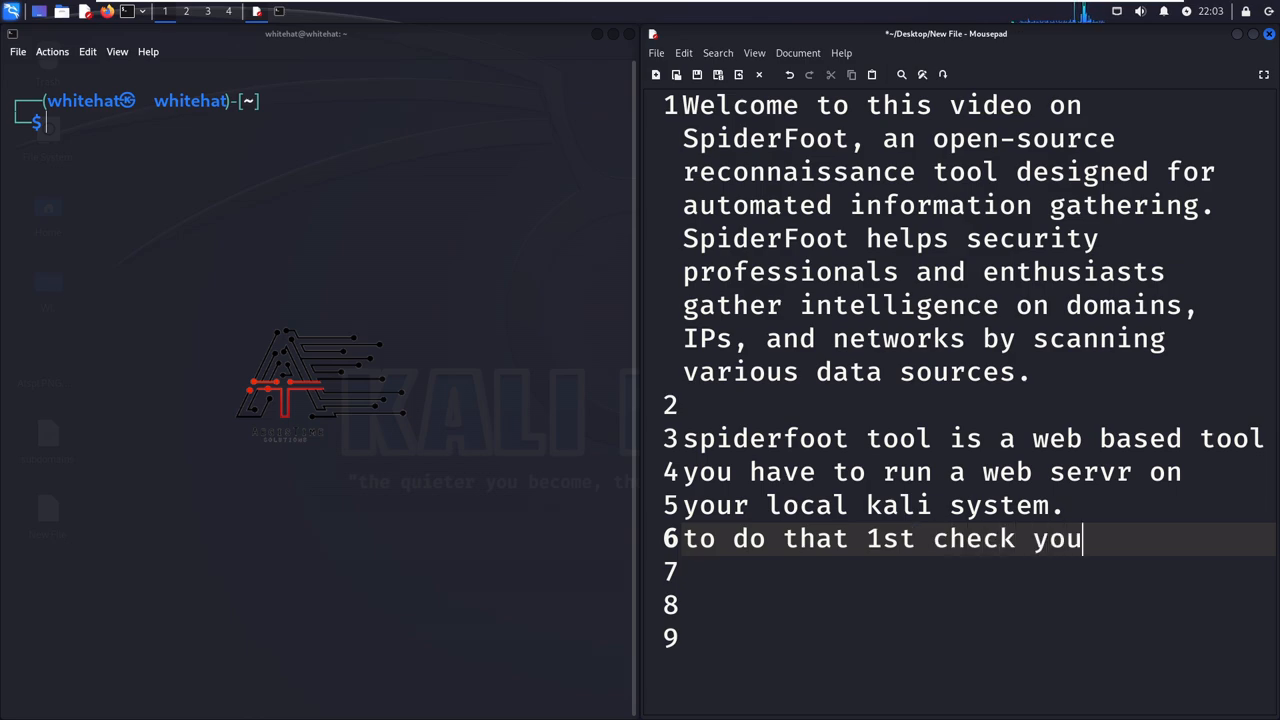
text( kali li)
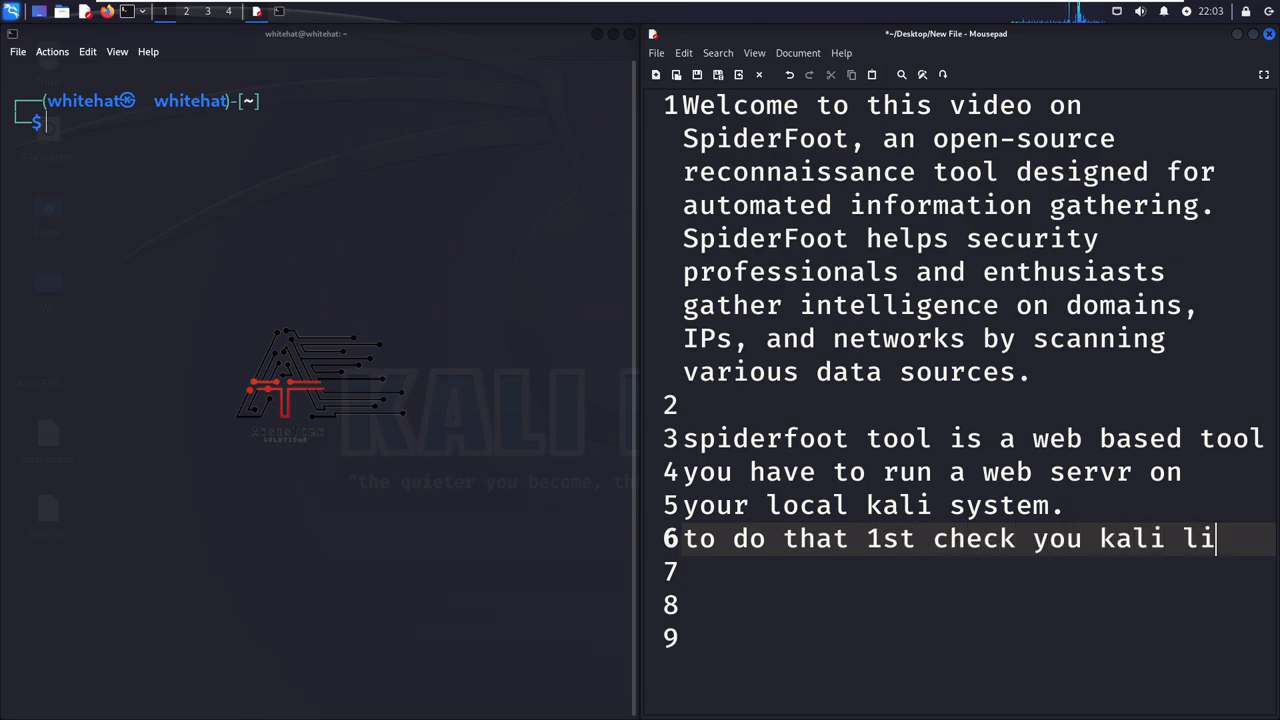
text(nux)
key(Return)
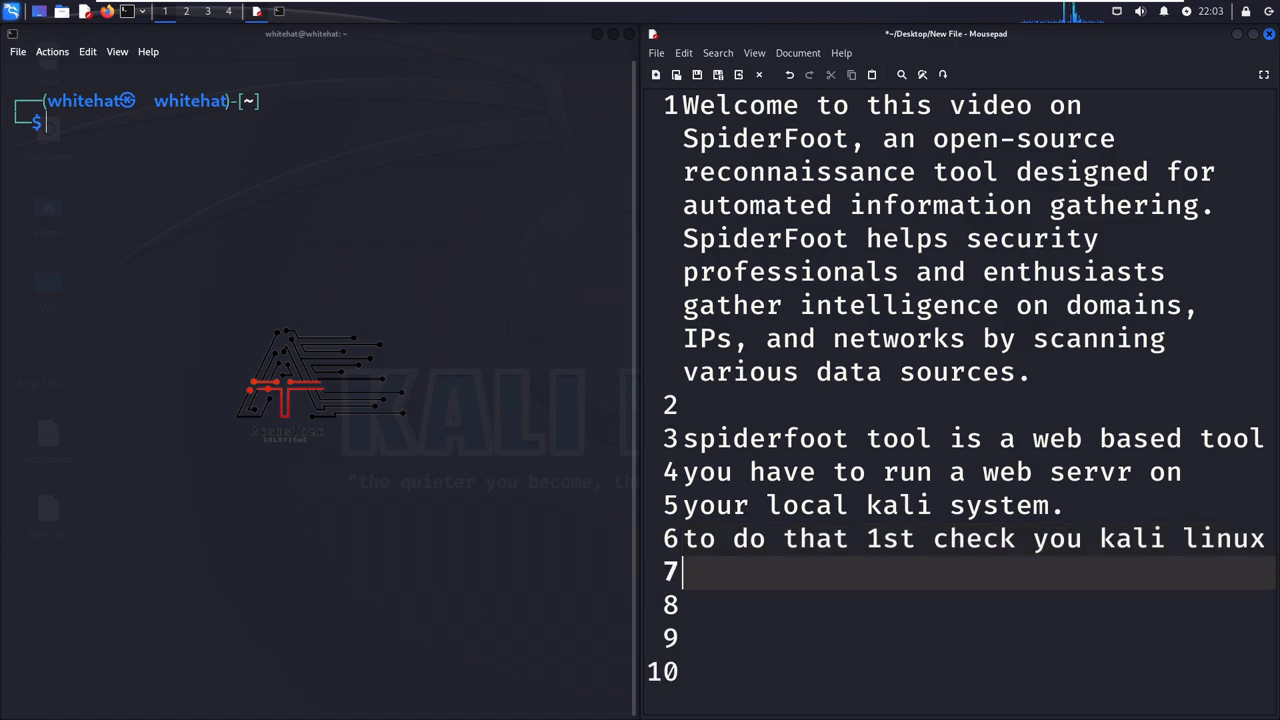
text(system )
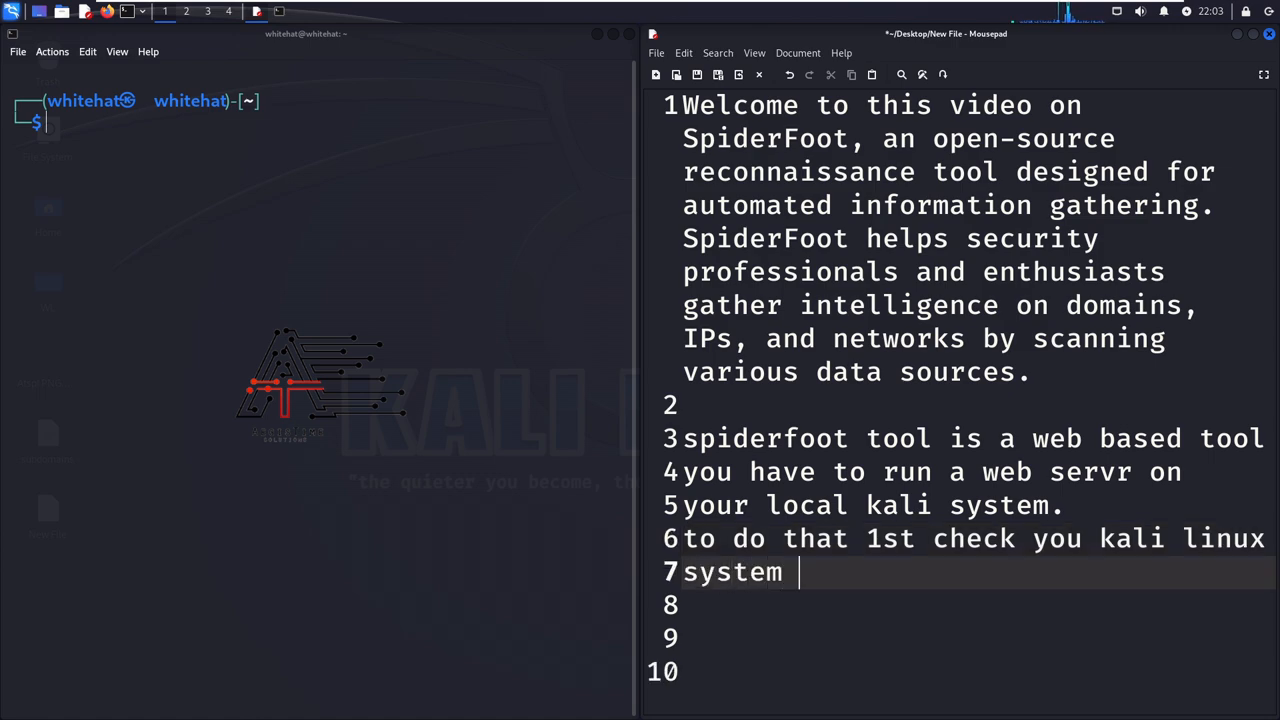
text(IP.)
- Leave a blank line in the notes and write "cmd is ifconfig"
key(Return)
key(Return)
text(cmd i)
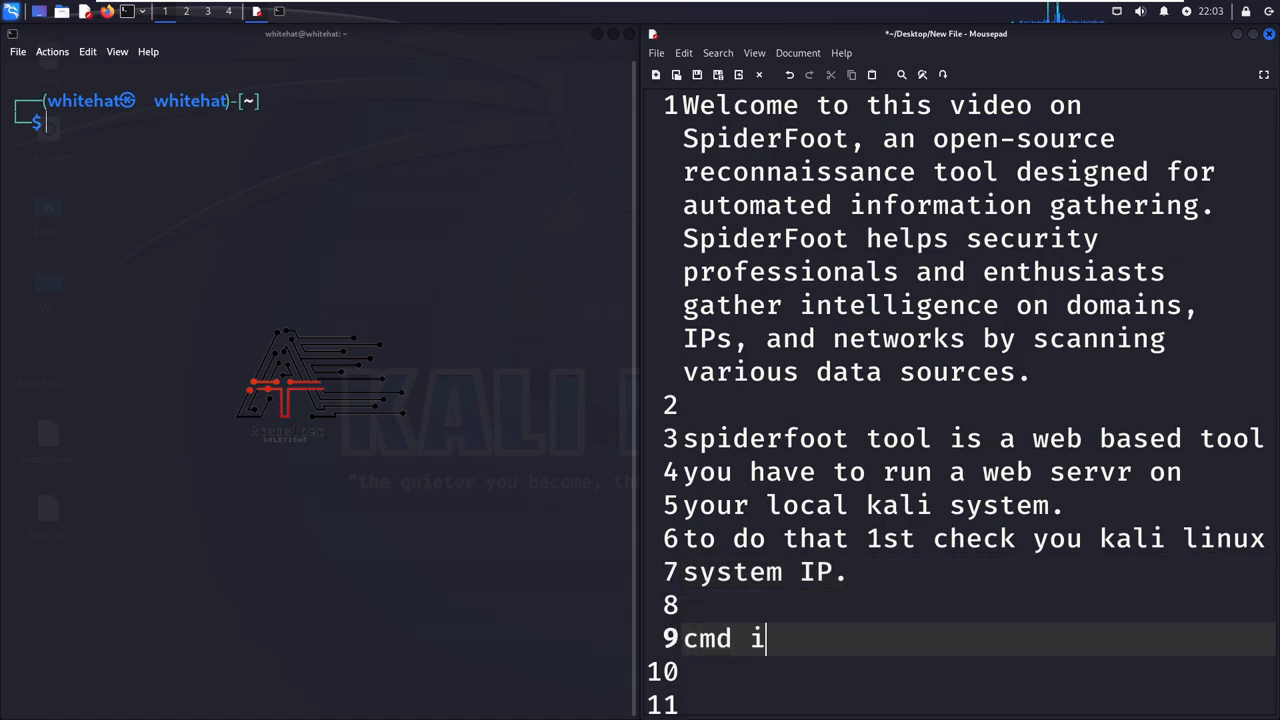
text(s ifconfig)
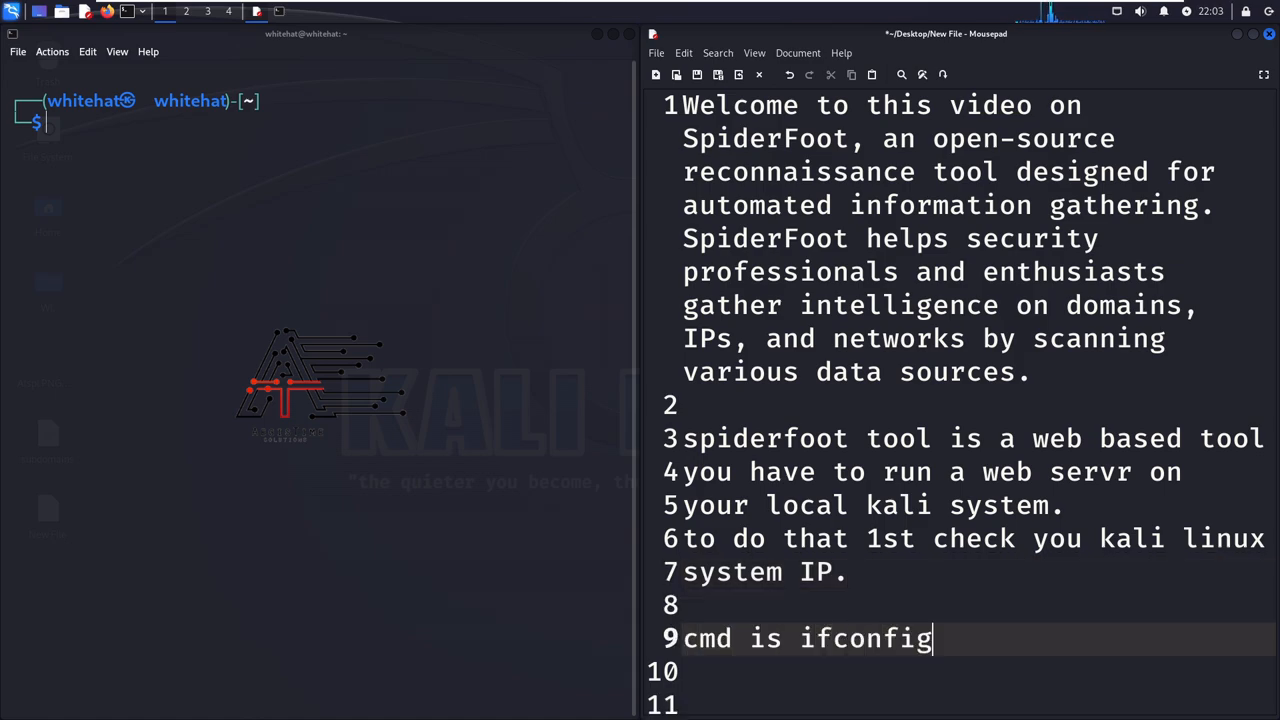
key(Return)
scroll(831, 363, down, 2)
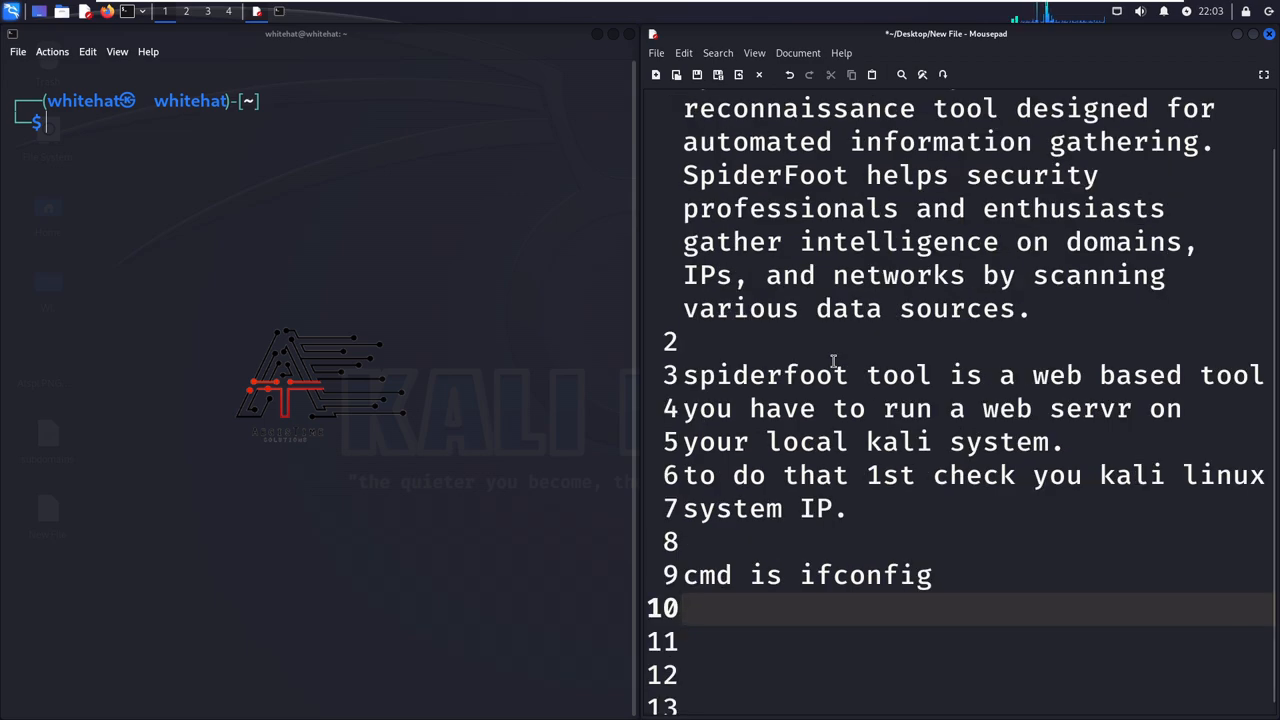
- Run ifconfig in the terminal to list the network interfaces
click(182, 158)
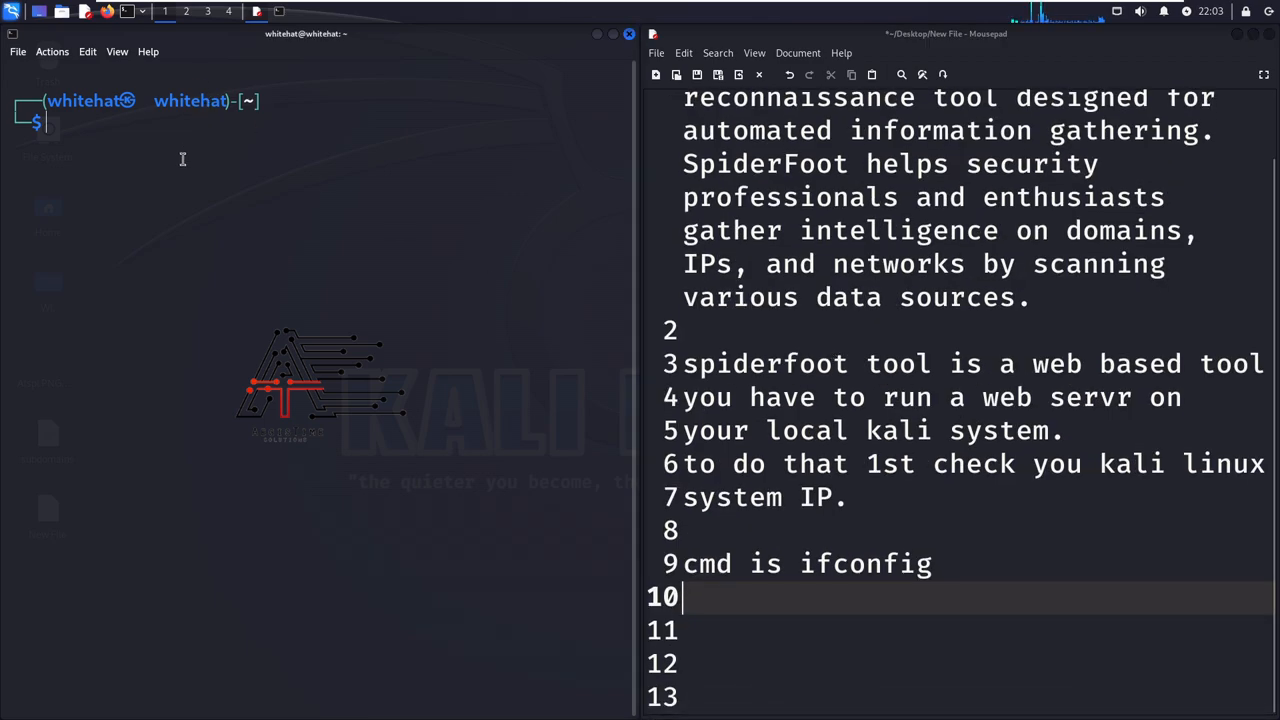
text(ifo)
key(BackSpace)
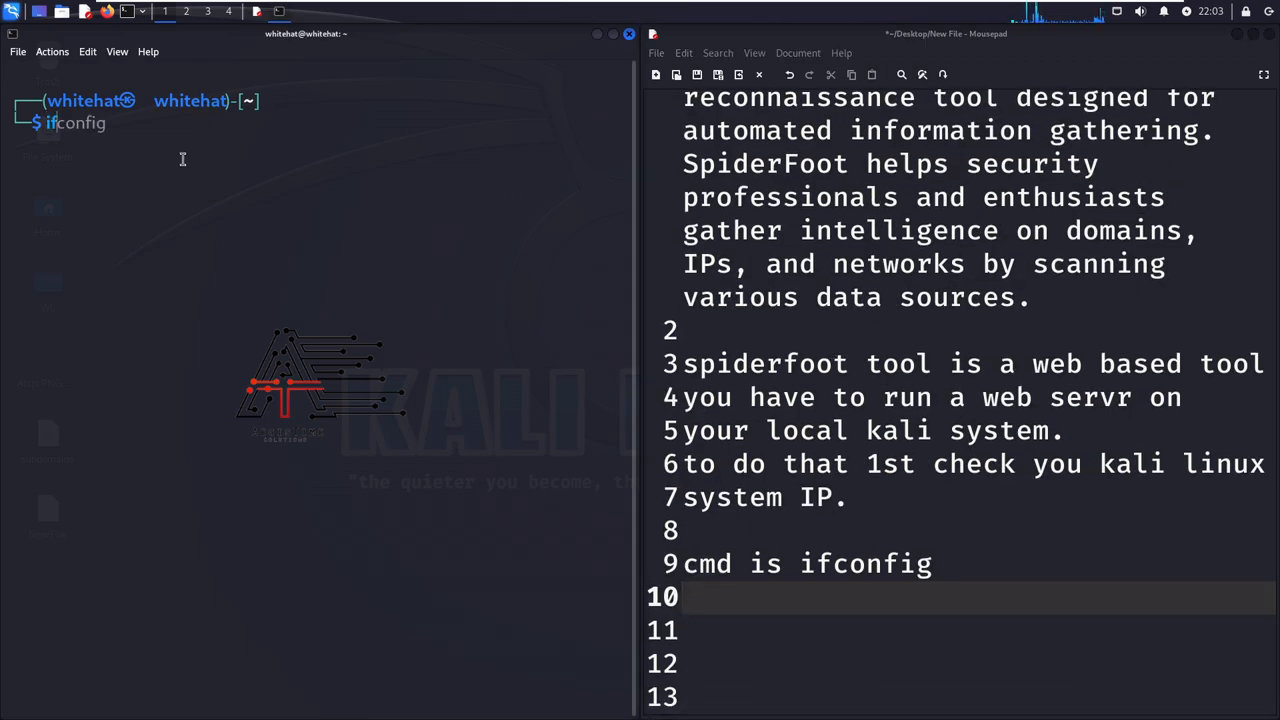
text(config)
key(Return)
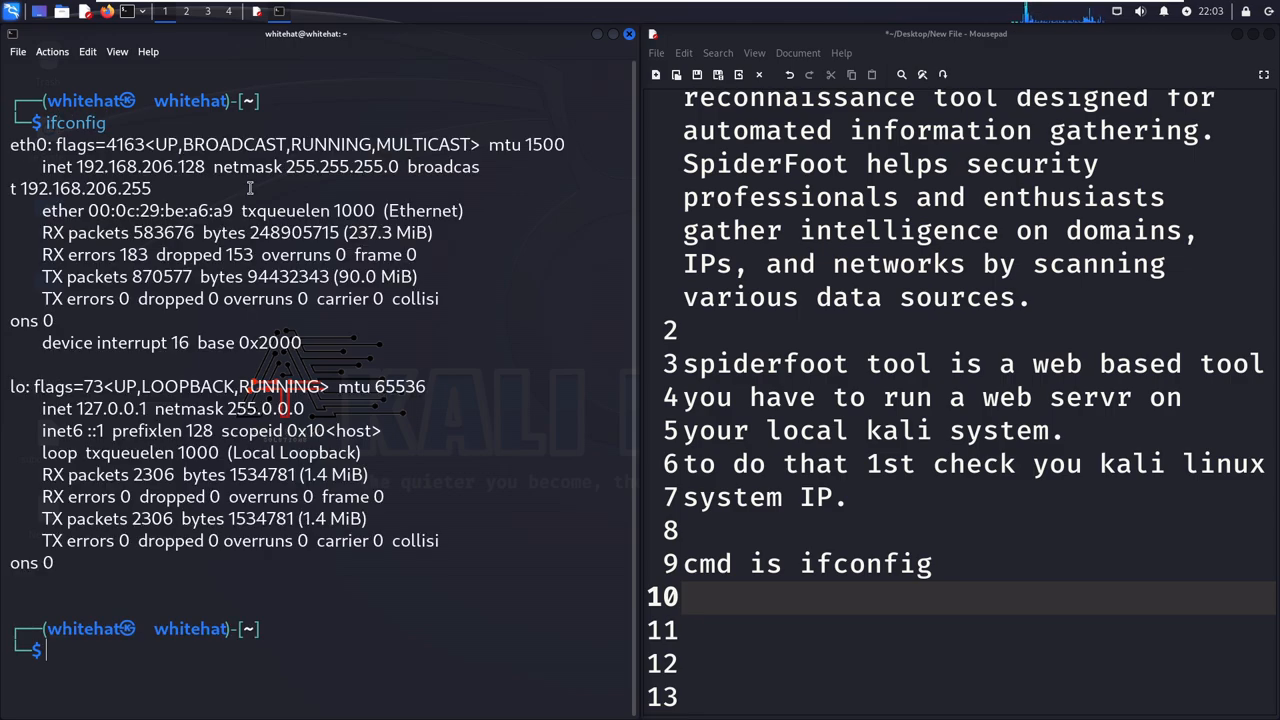
- Copy the eth0 inet address from the terminal output and record it in the notes as "my kali ip is 192.168.206.128"
drag(82, 167, 200, 168)
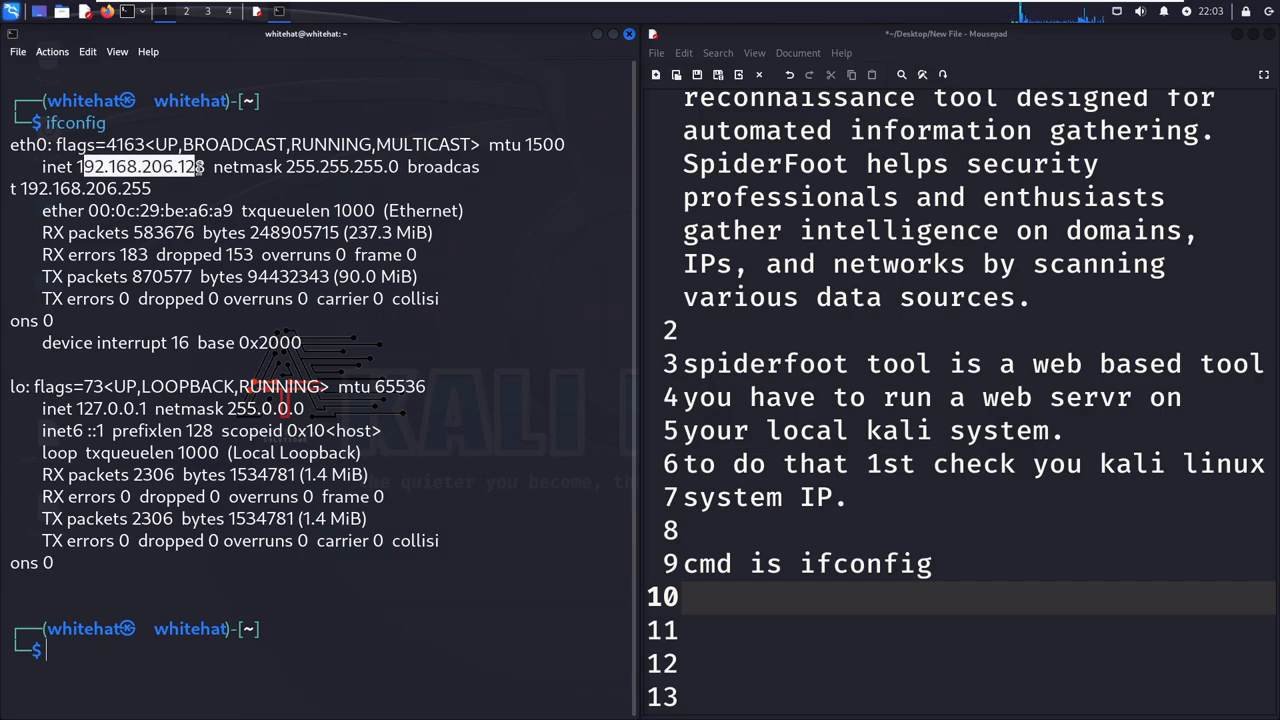
click(199, 168)
drag(77, 167, 206, 168)
right_click(197, 168)
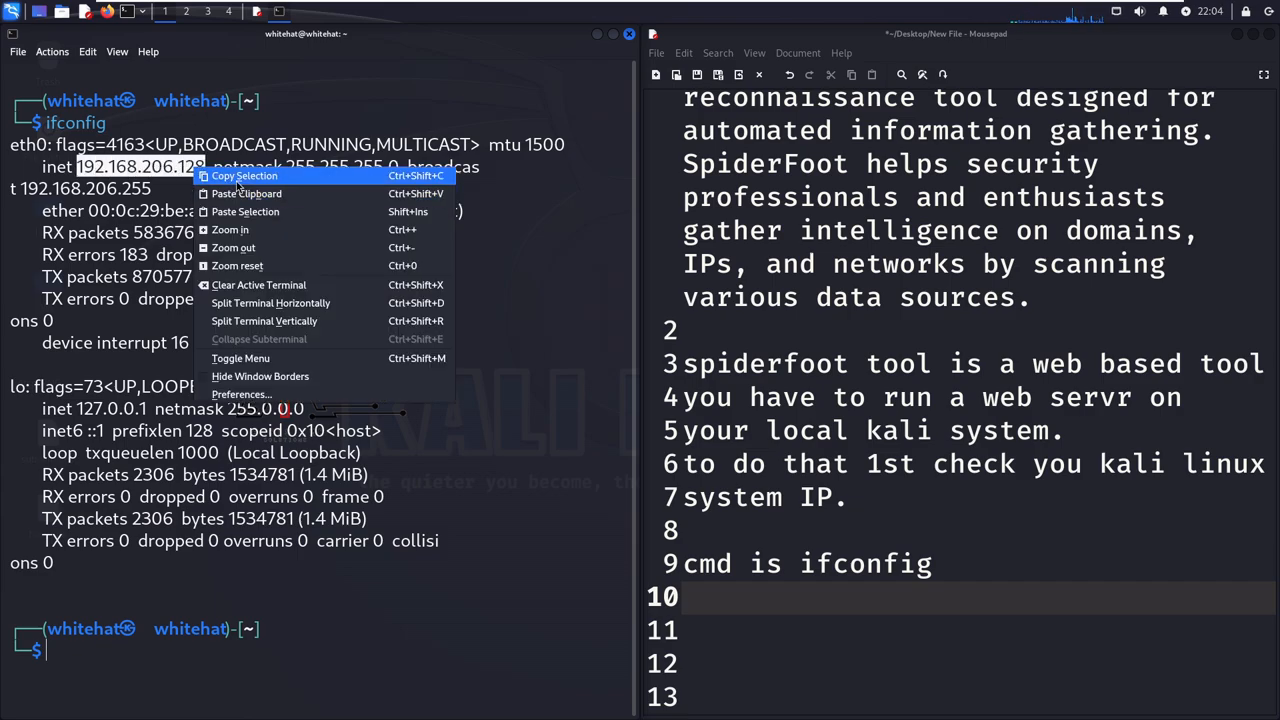
click(237, 176)
click(700, 597)
text(my kali ip is)
key(ctrl+v)
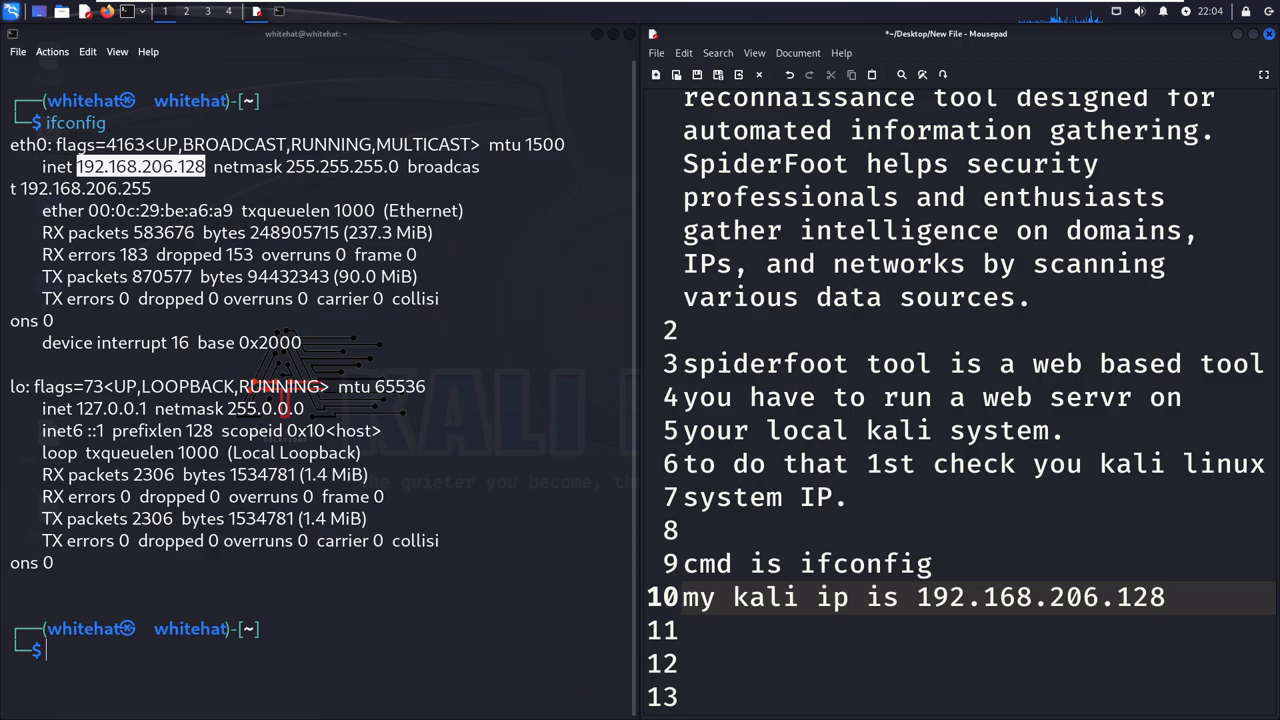
- Leave a blank line after the Kali IP note and write "to run spiderfoot cmd is"
key(Return)
key(Return)
key(Return)
key(Return)
key(Return)
key(Return)
key(Return)
key(Return)
key(Return)
key(Return)
key(Return)
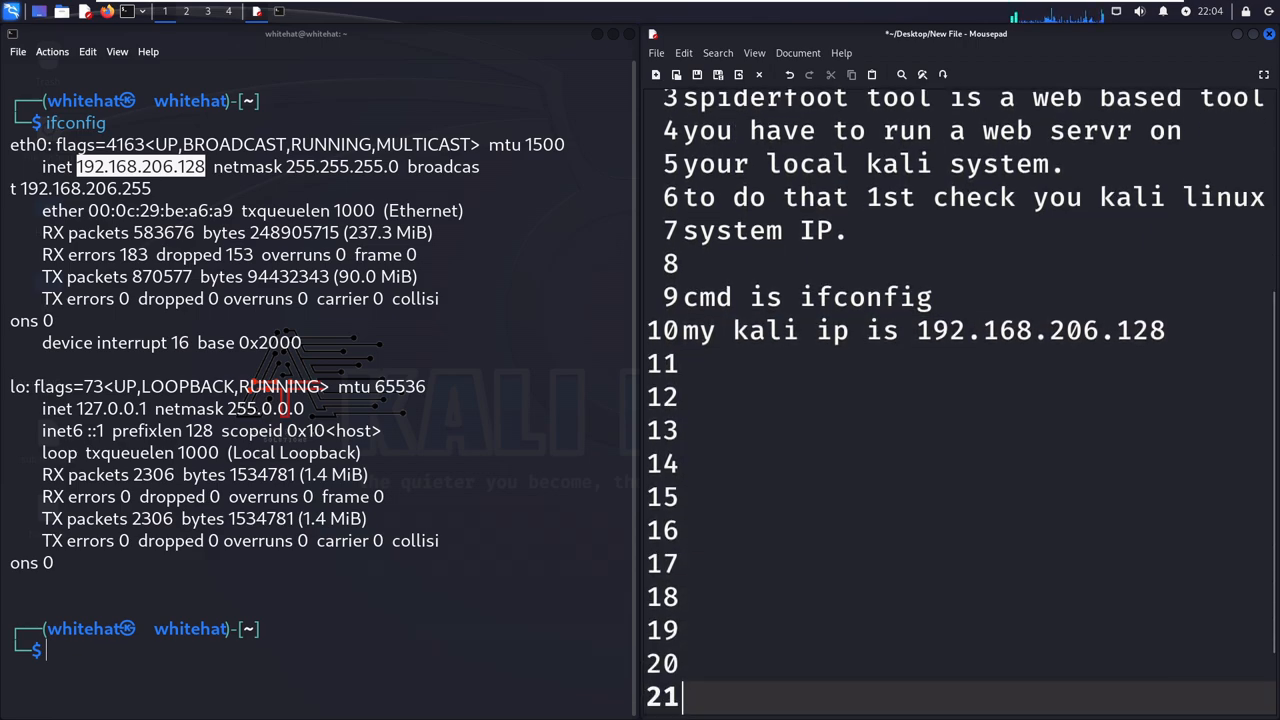
key(Up)
key(Up)
key(Up)
key(Up)
key(Up)
key(Up)
key(Up)
key(Up)
key(Up)
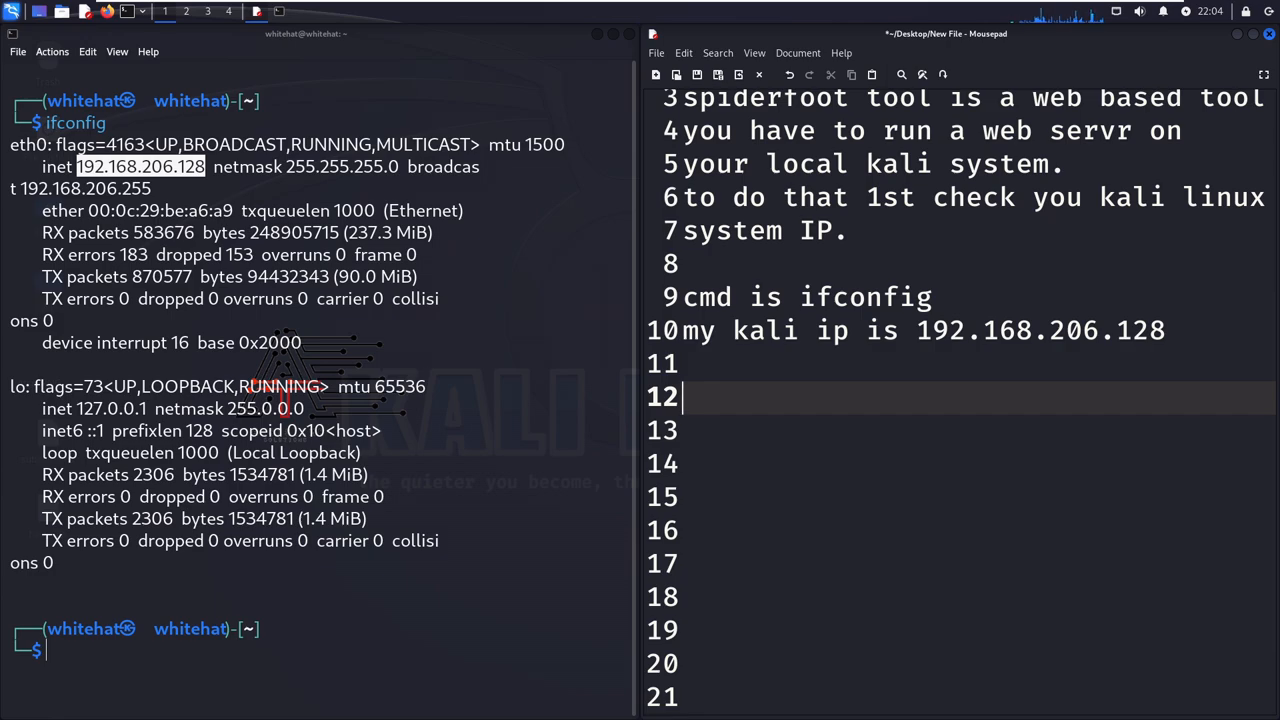
text(to run s)
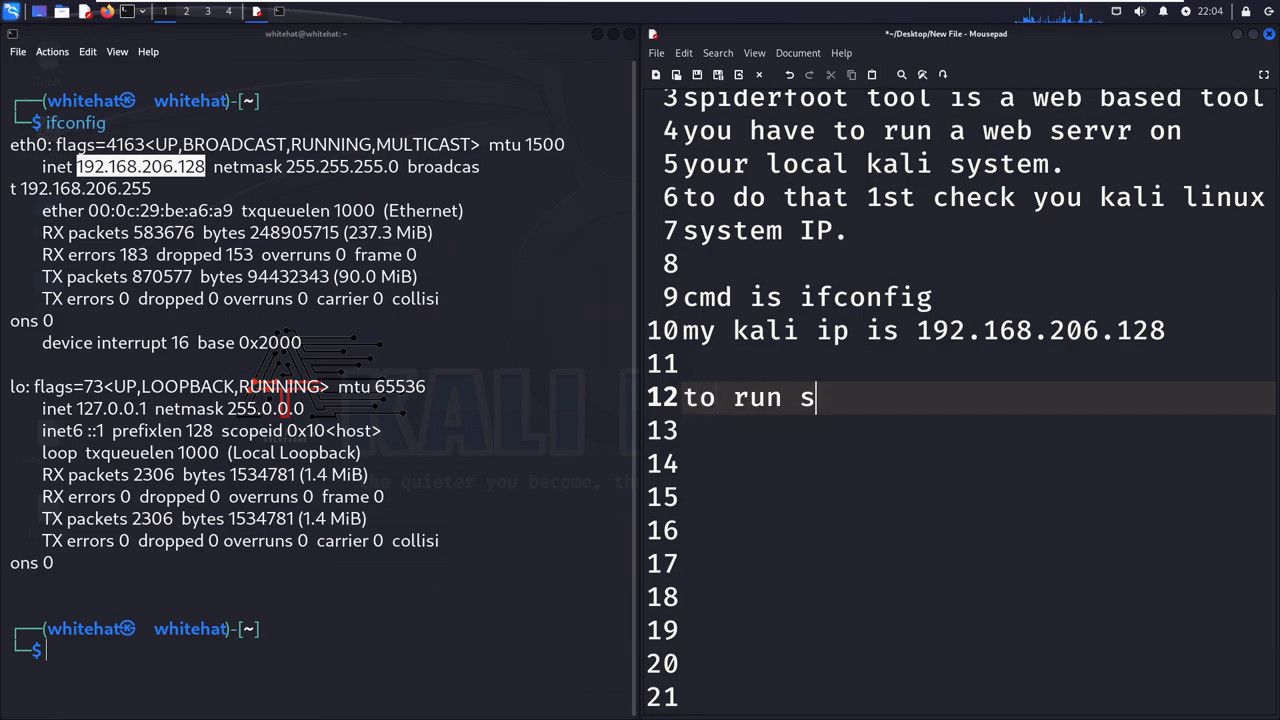
text(piderfoot)
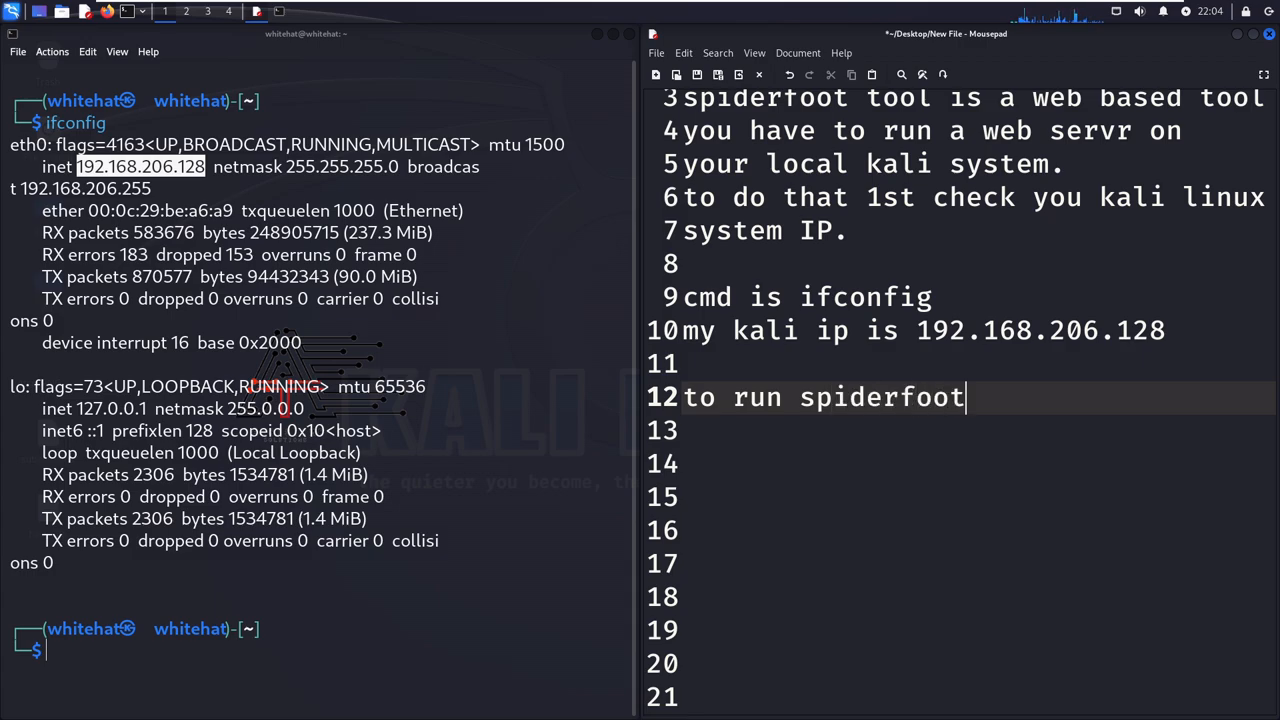
text( cmd is)
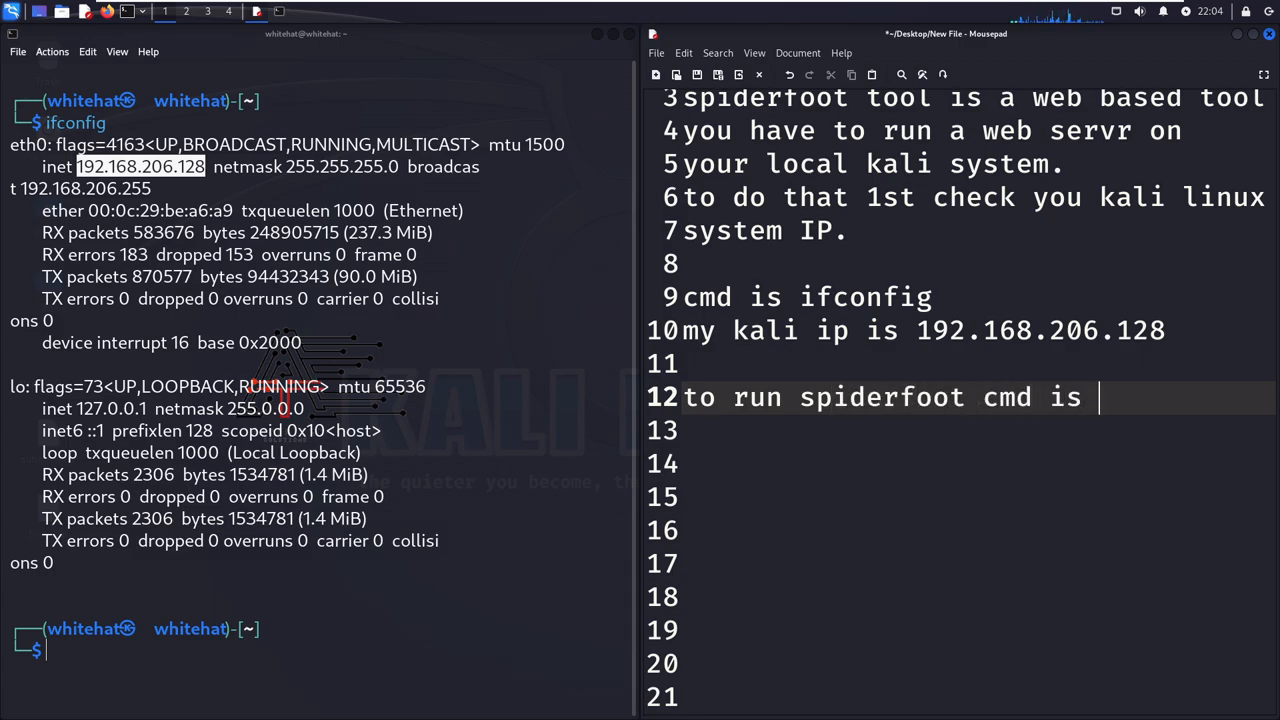
- Write the command syntax "spiderfoot -l ip of kali + a free port" two lines below the spiderfoot heading sentence
key(Return)
key(Return)
text(sp)
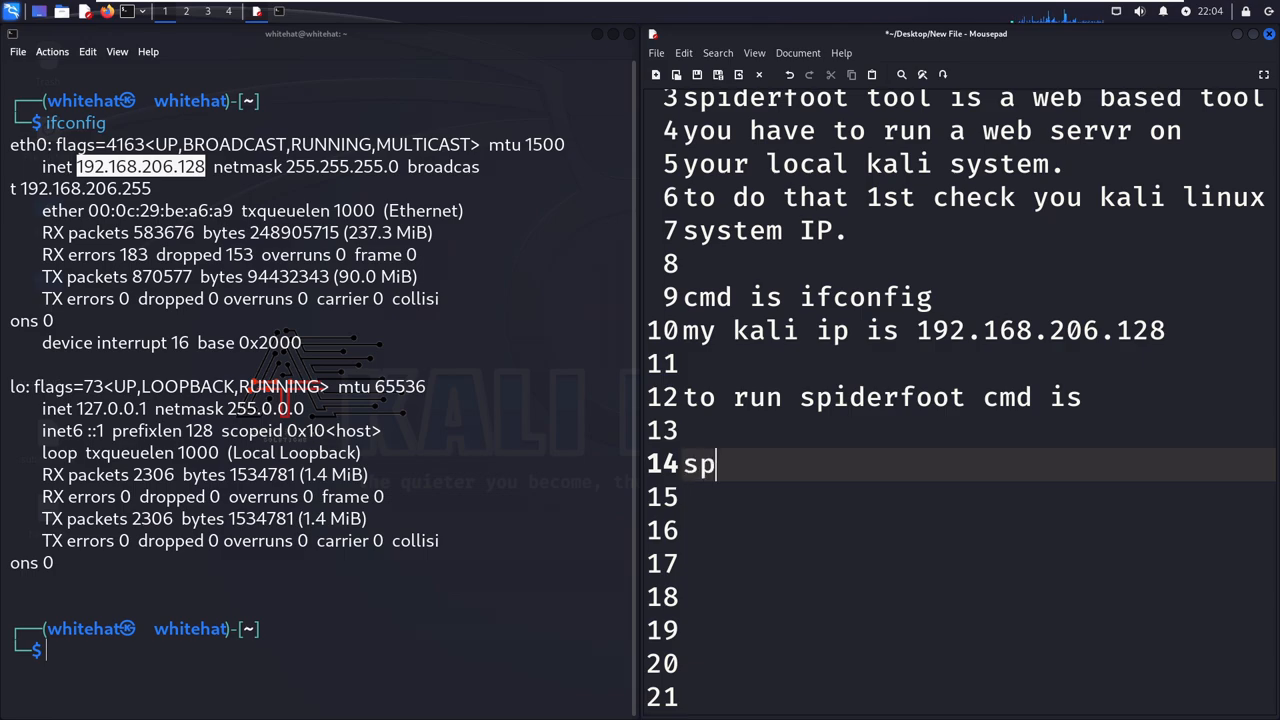
text(iderfoot )
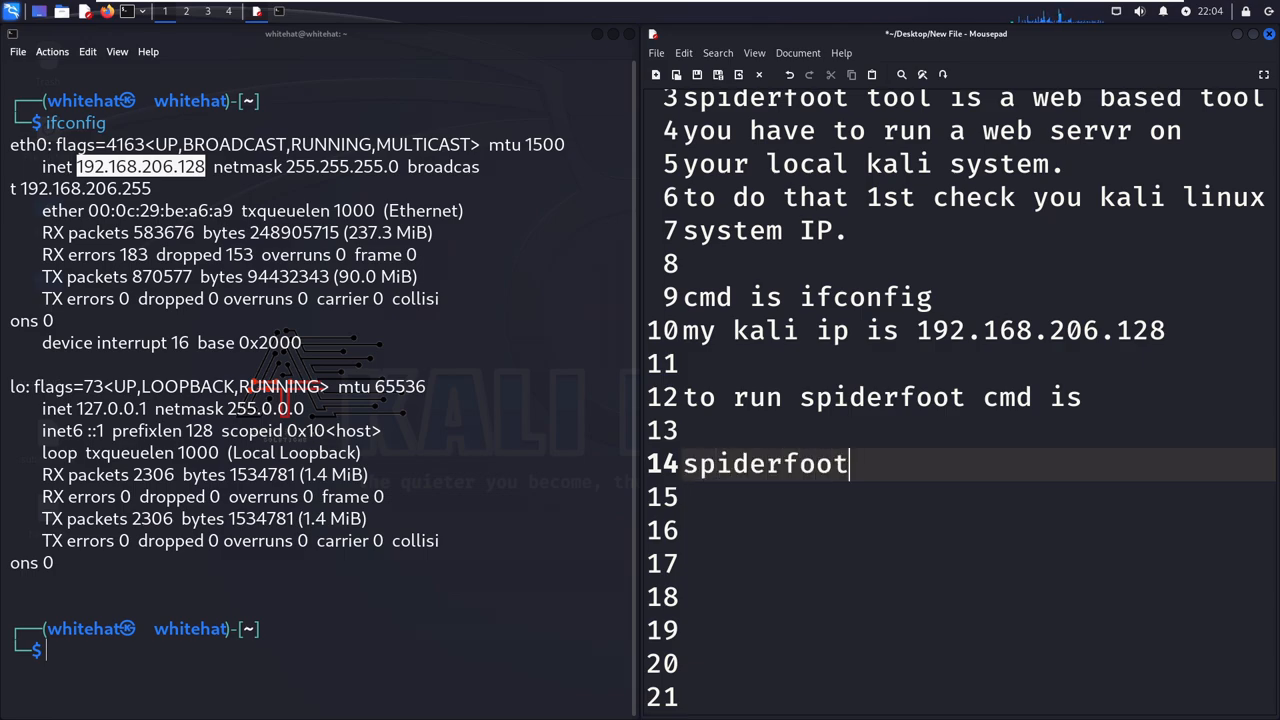
text(-l)
text( 192.)
key(BackSpace)
key(BackSpace)
key(BackSpace)
key(BackSpace)
text(ip )
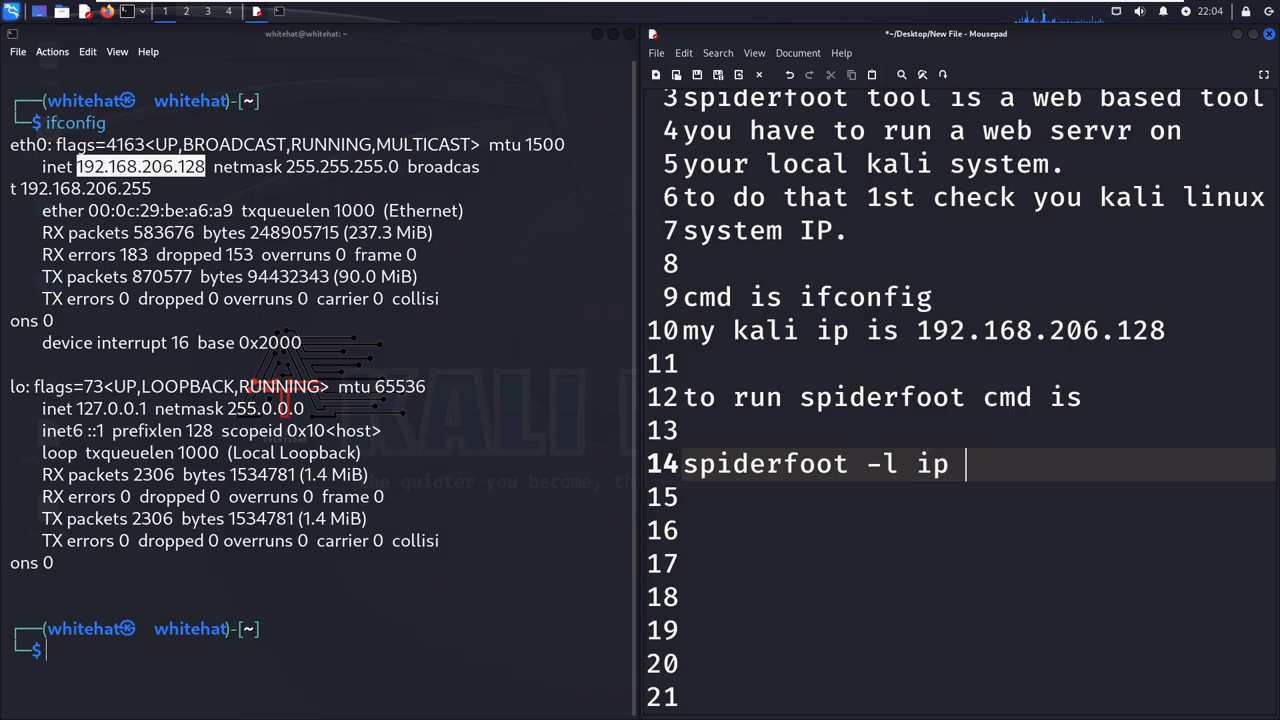
text(of kal)
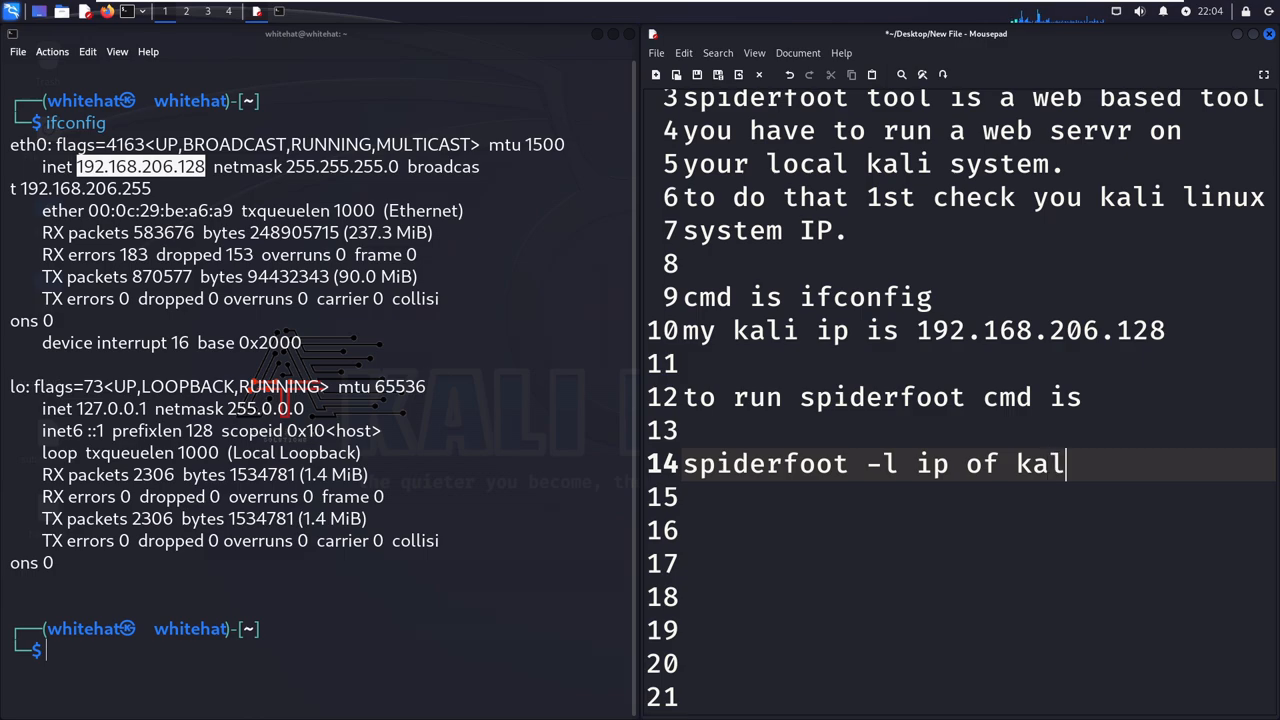
text(i + a free )
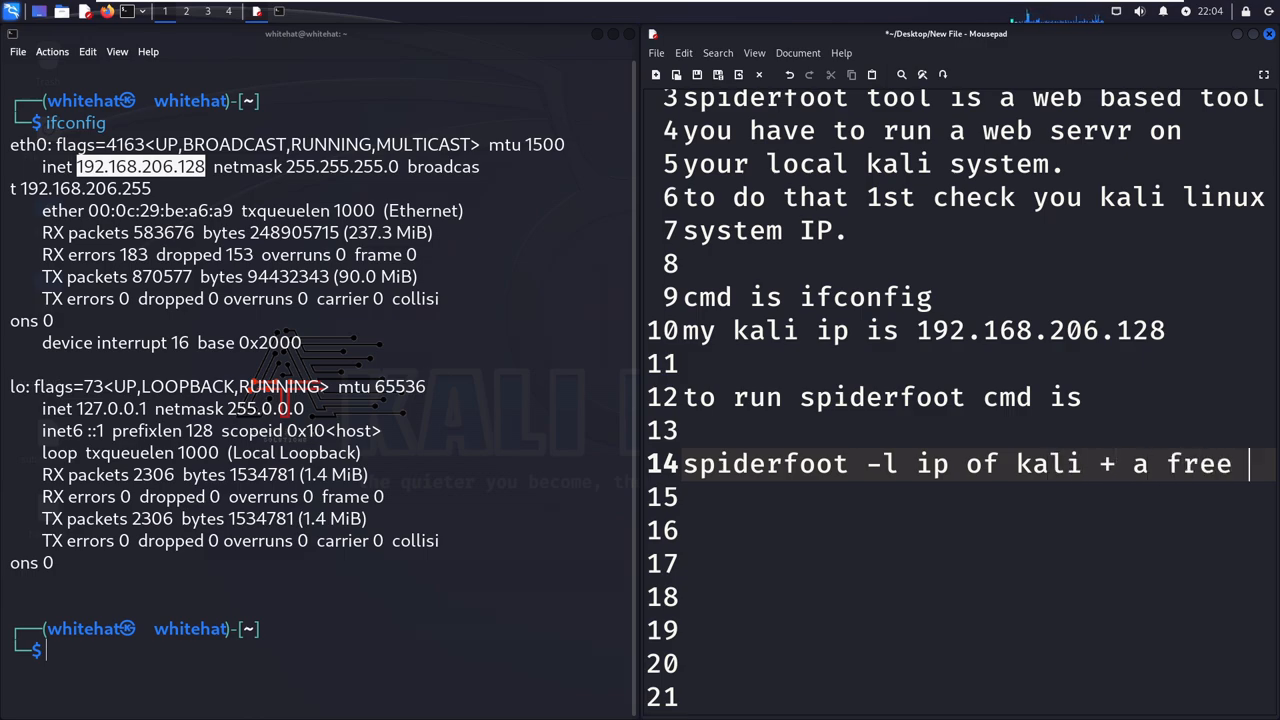
text(port)
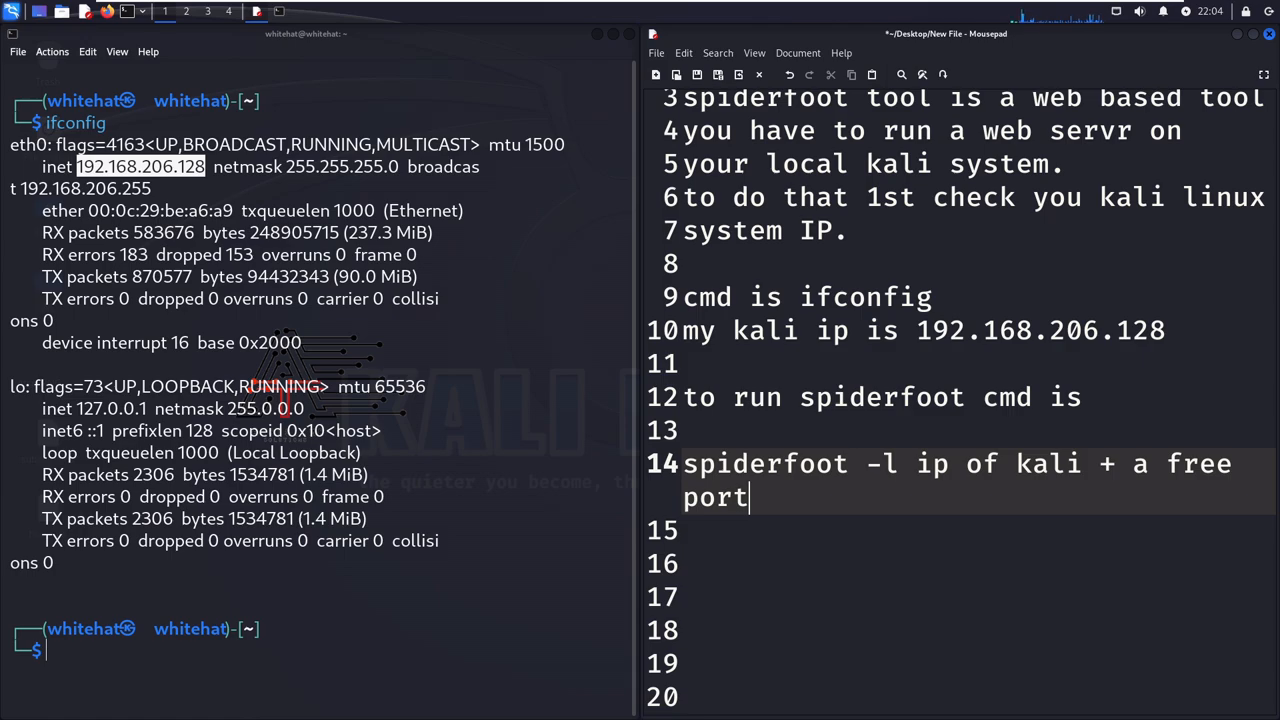
- Write the example command "spiderfoot -l 192.168.206.128:9090" in the notes, leaving two blank lines below the command syntax
key(Return)
key(Return)
key(Return)
key(Return)
key(Return)
key(Return)
key(Return)
key(Return)
key(Return)
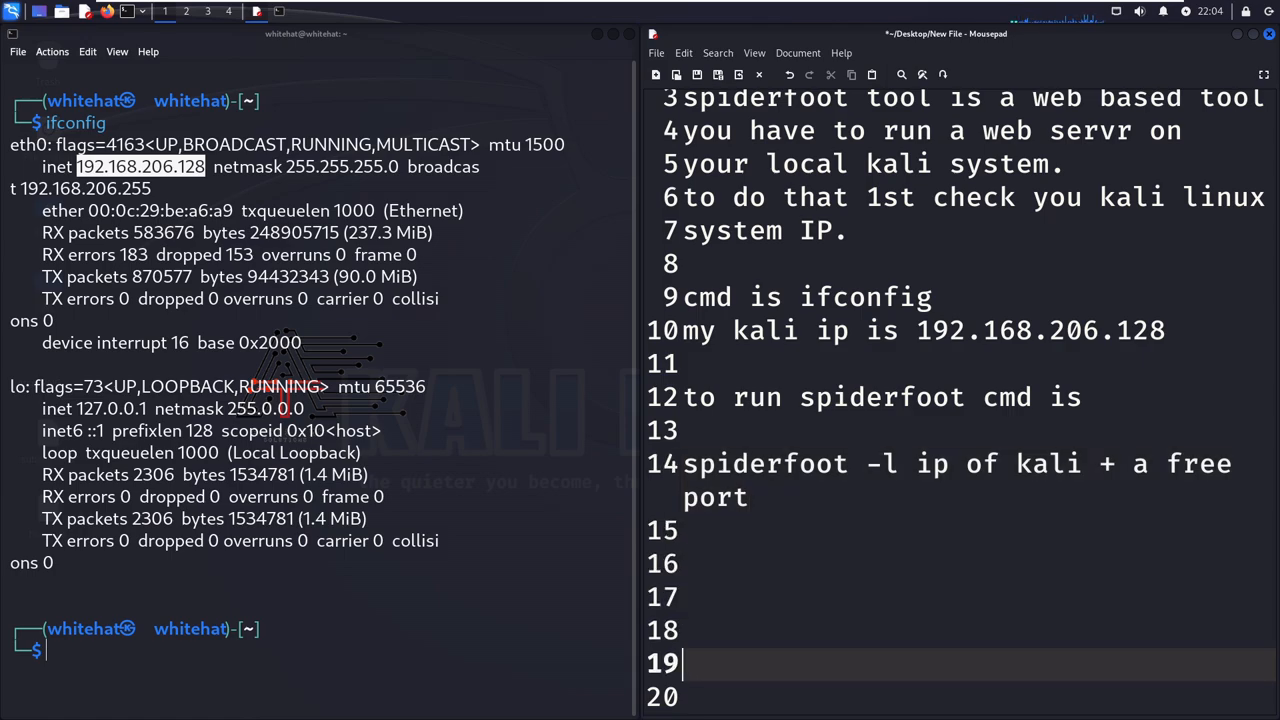
key(Return)
key(Return)
key(Up)
key(Up)
key(Up)
key(Up)
key(Up)
key(Up)
key(Up)
key(Up)
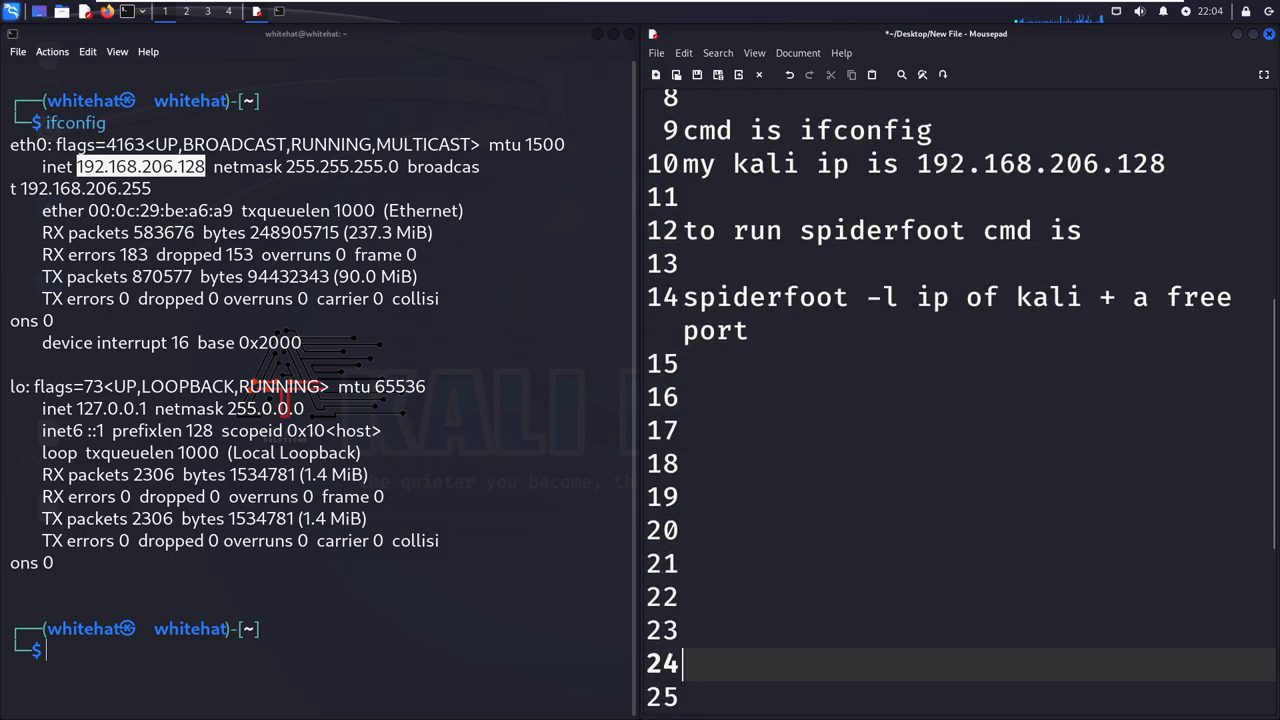
text(sp)
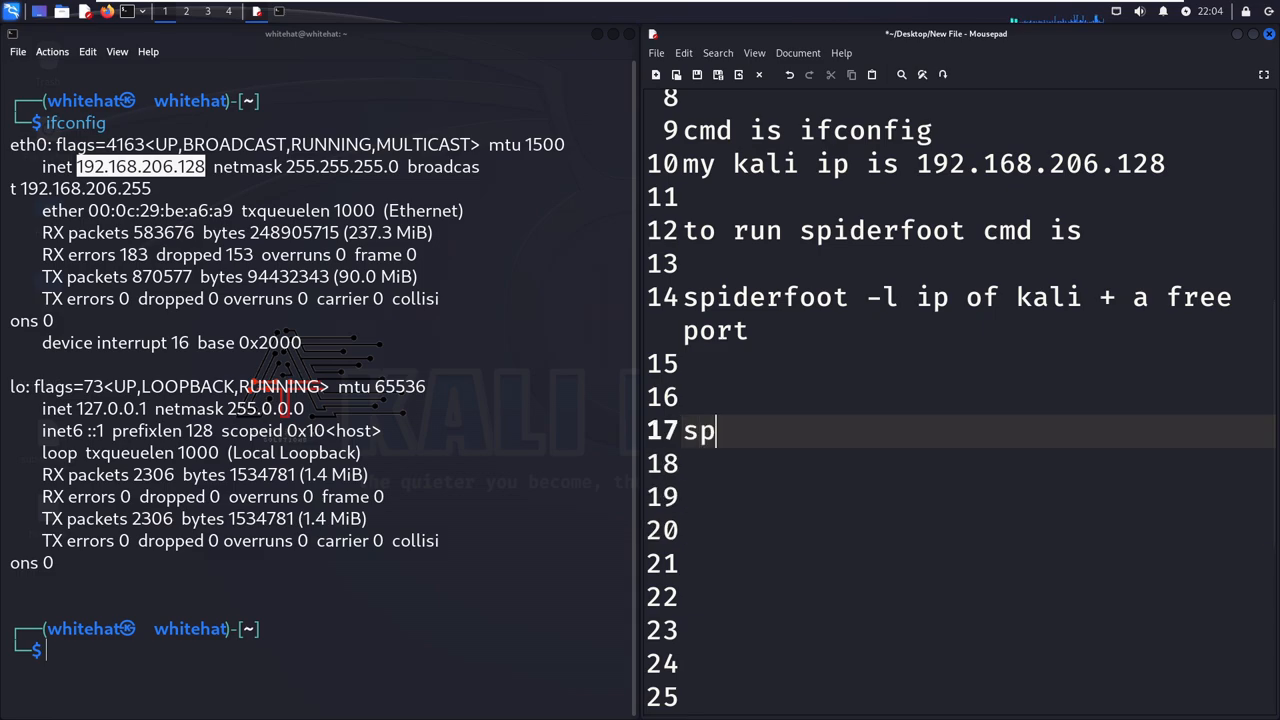
text(iderfoot)
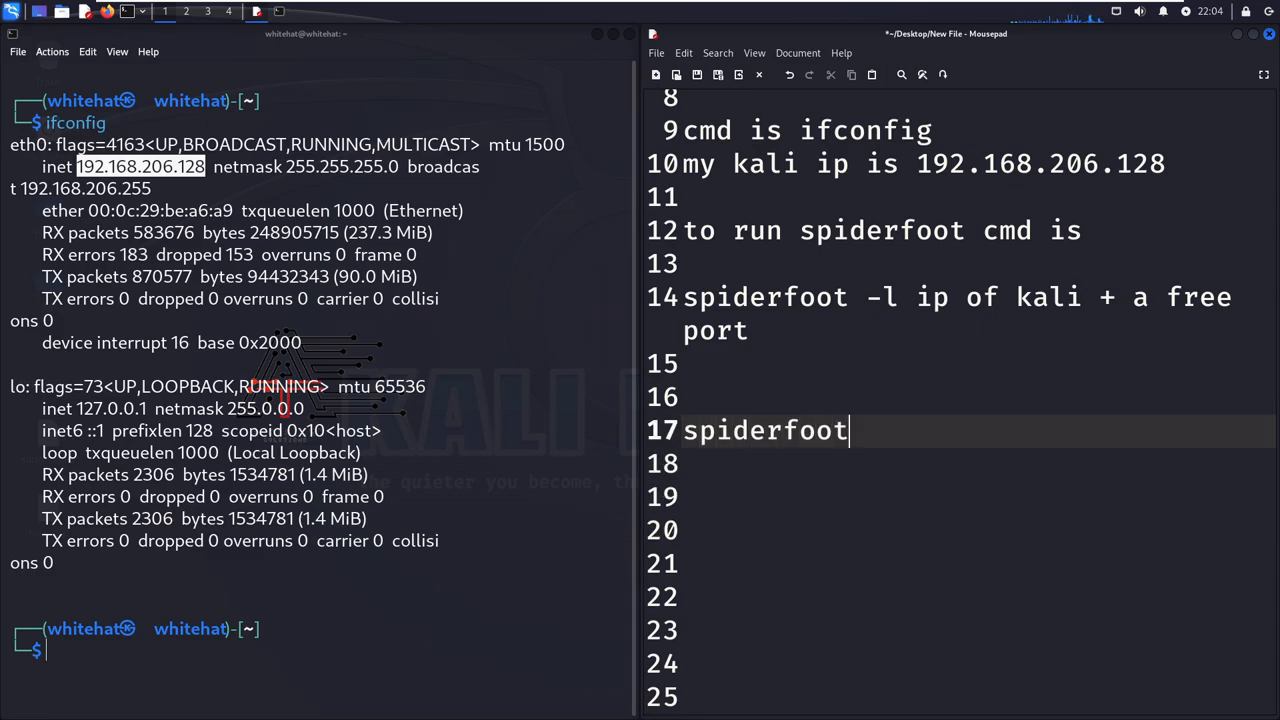
text( -l 192.16)
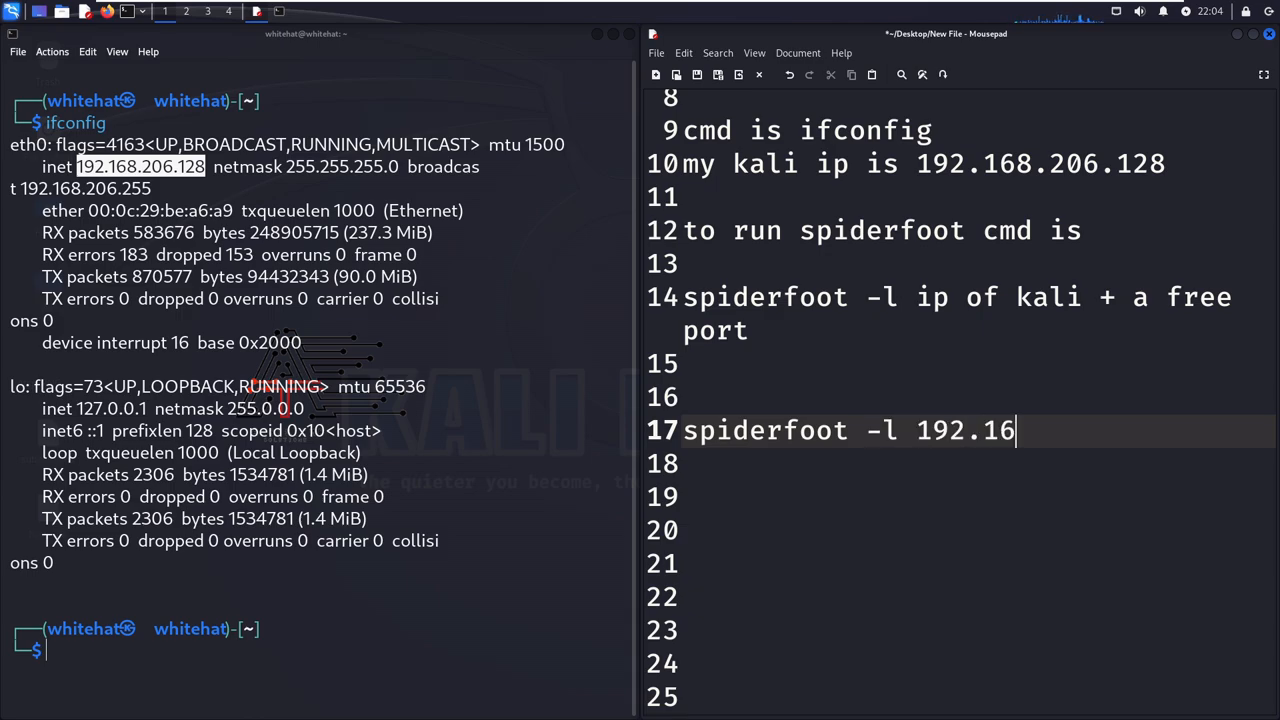
text(8.206)
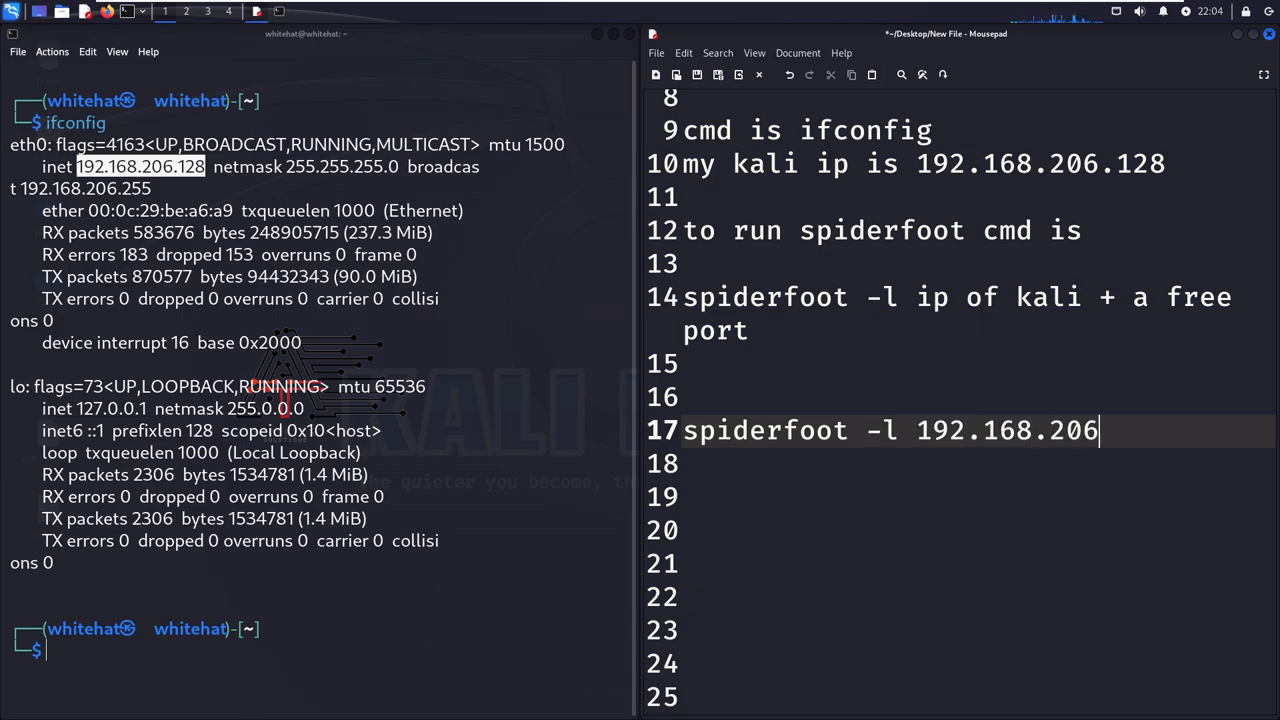
text(.128:9090)
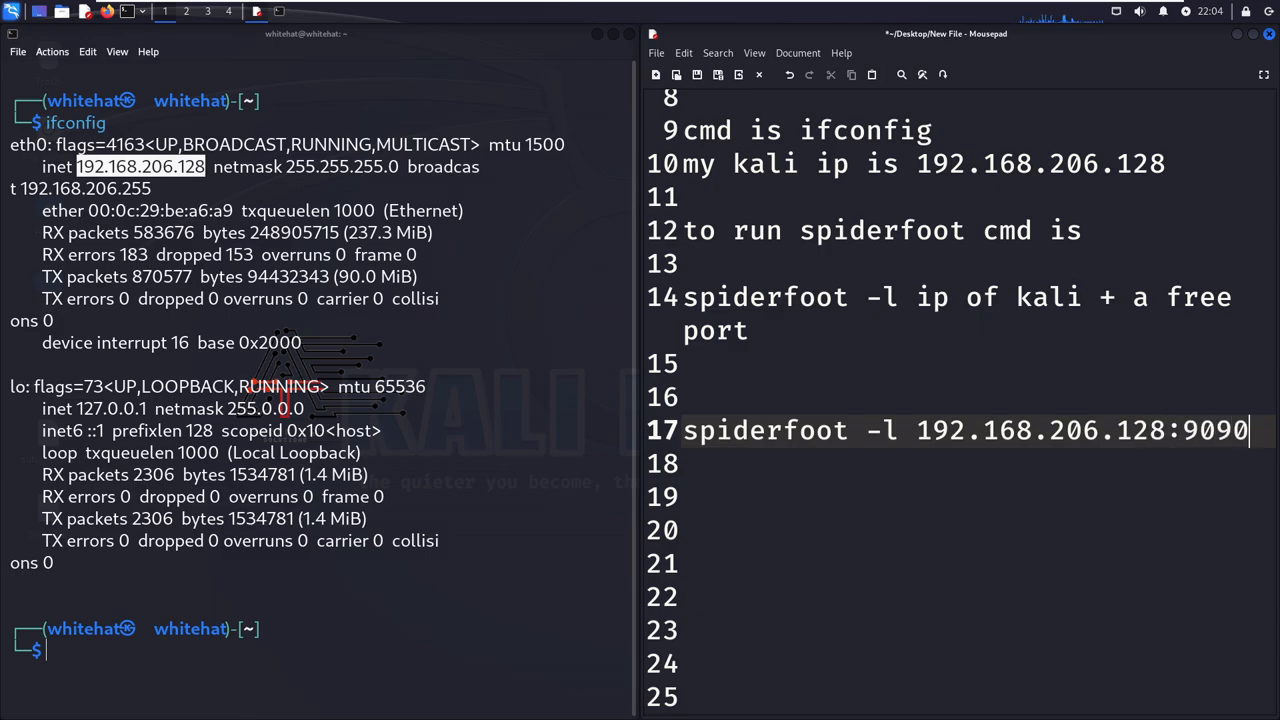
- Add the note "i am using 9090 you can use any free port" over two lines below the example command, leaving a blank line between
key(Return)
key(Return)
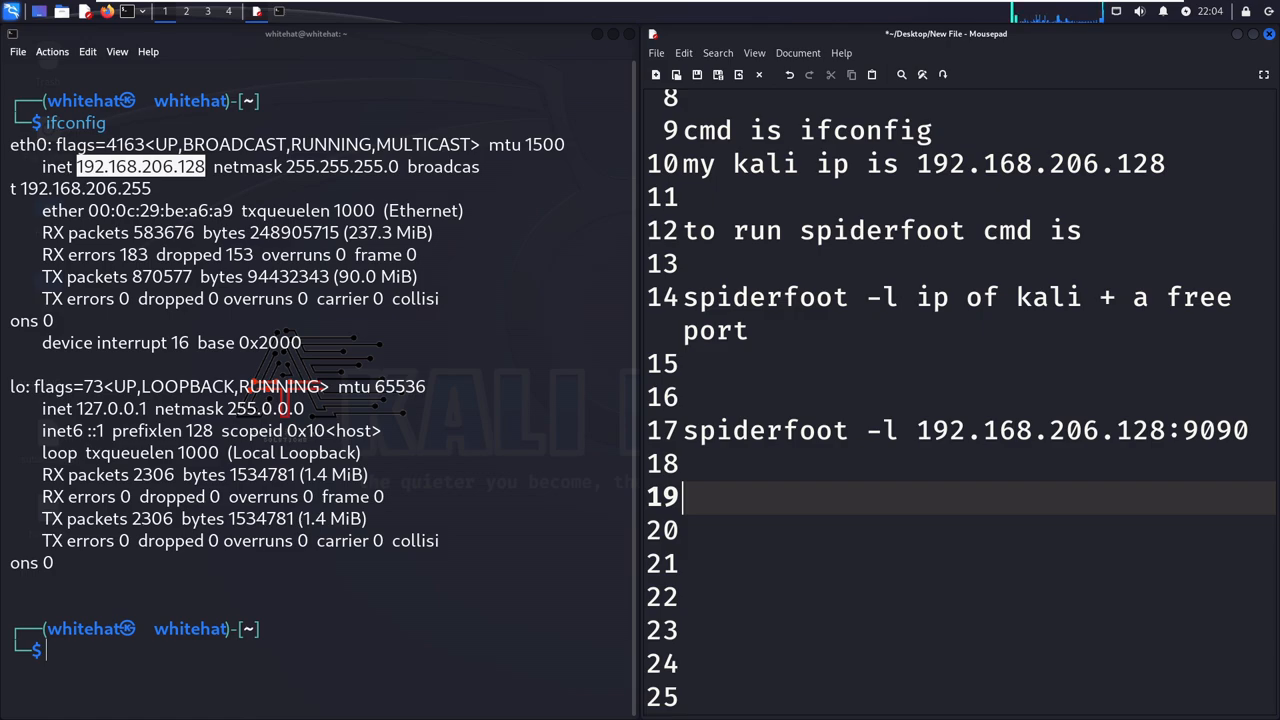
text(i am usi)
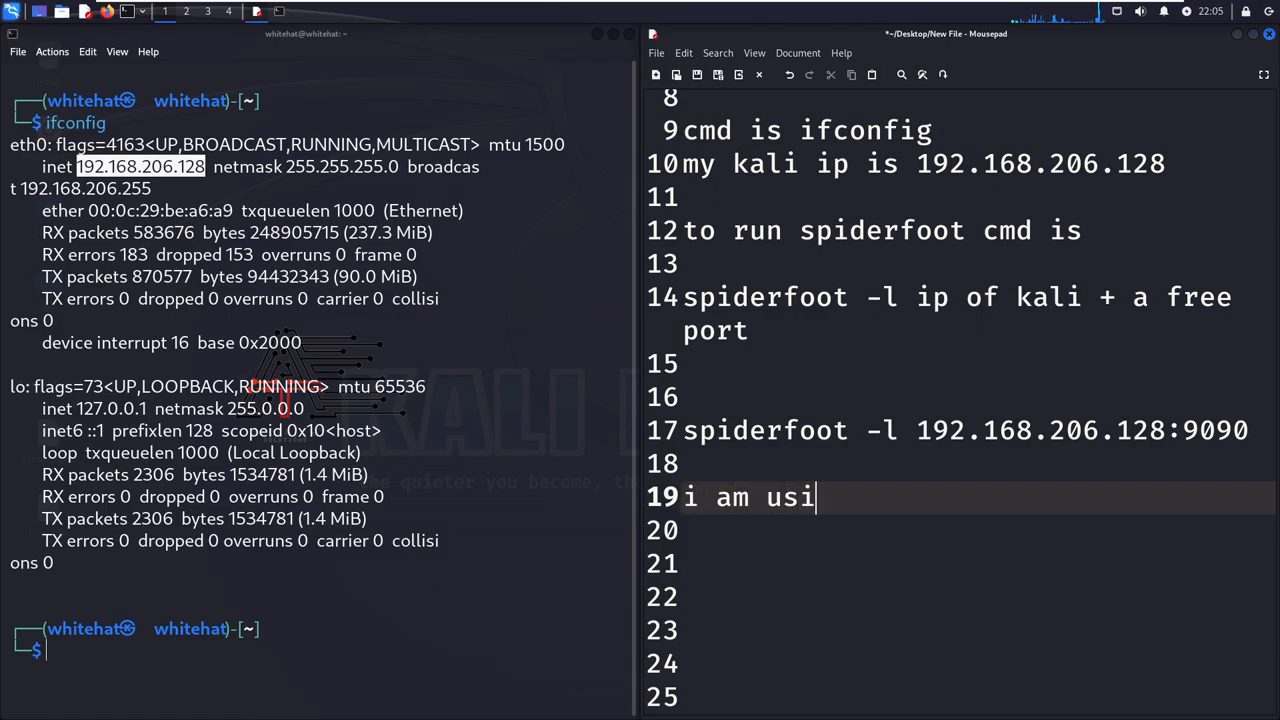
text(ng 9090)
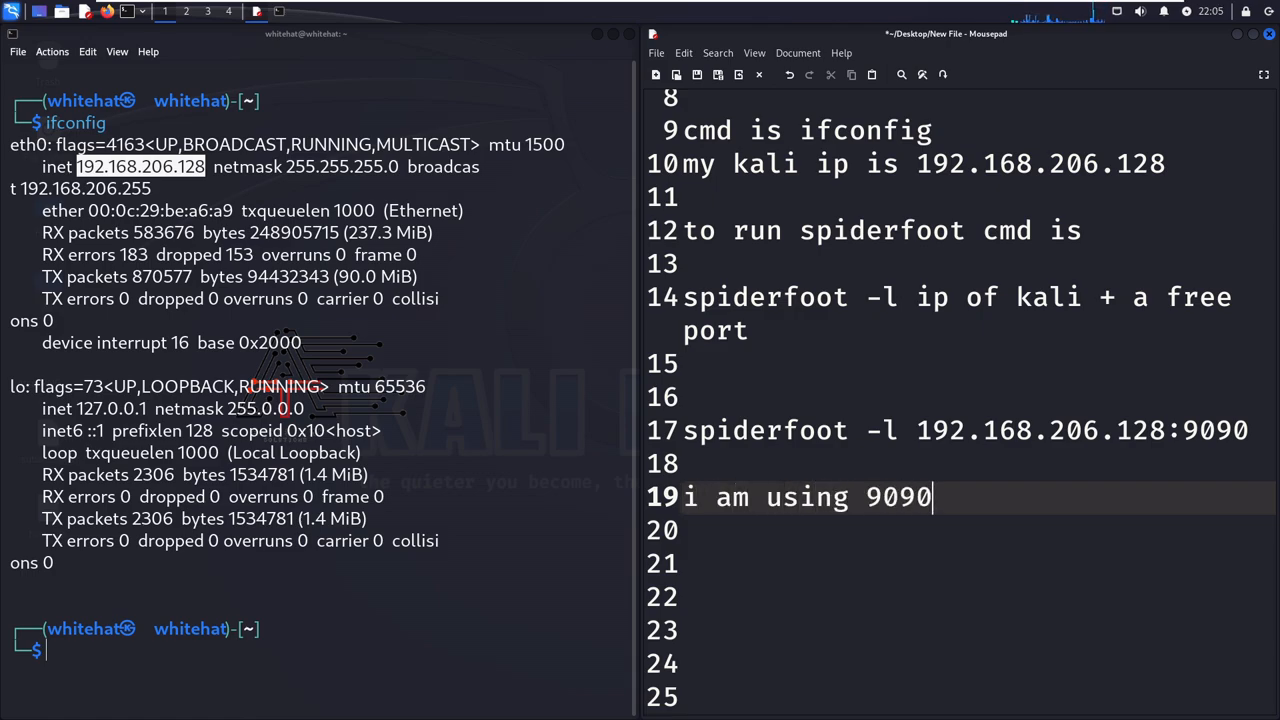
text( you can)
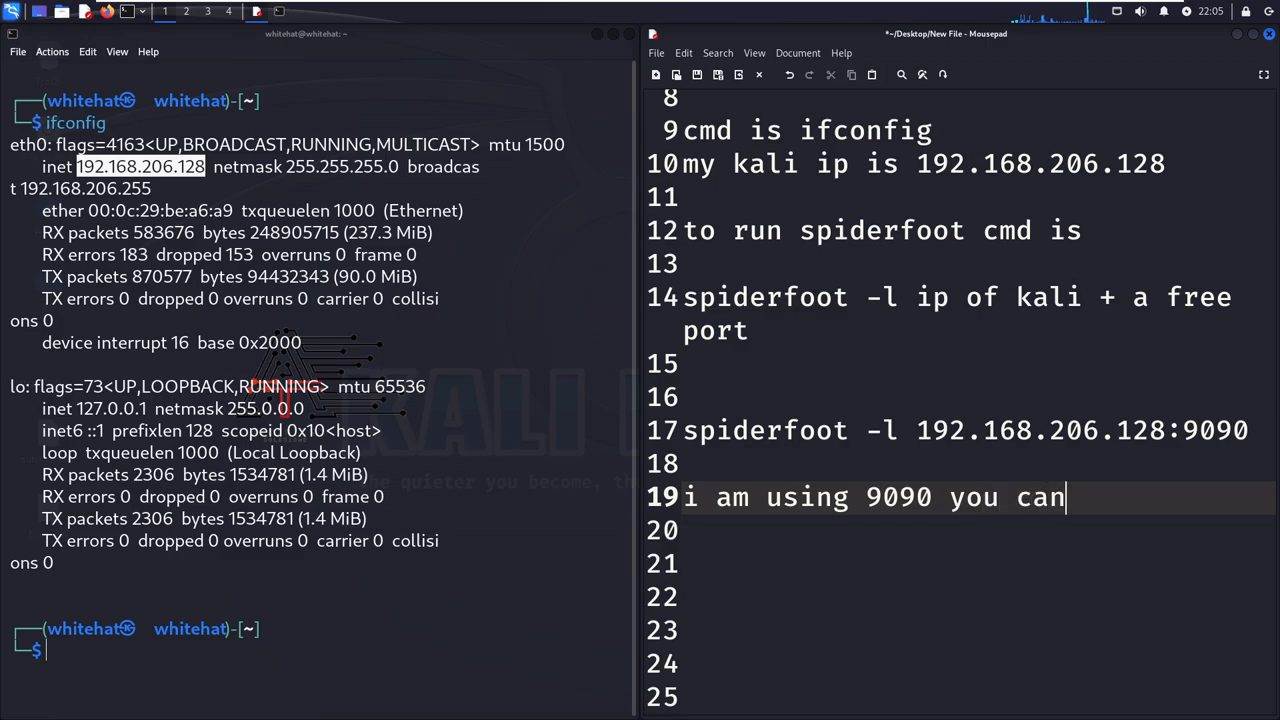
text( use any)
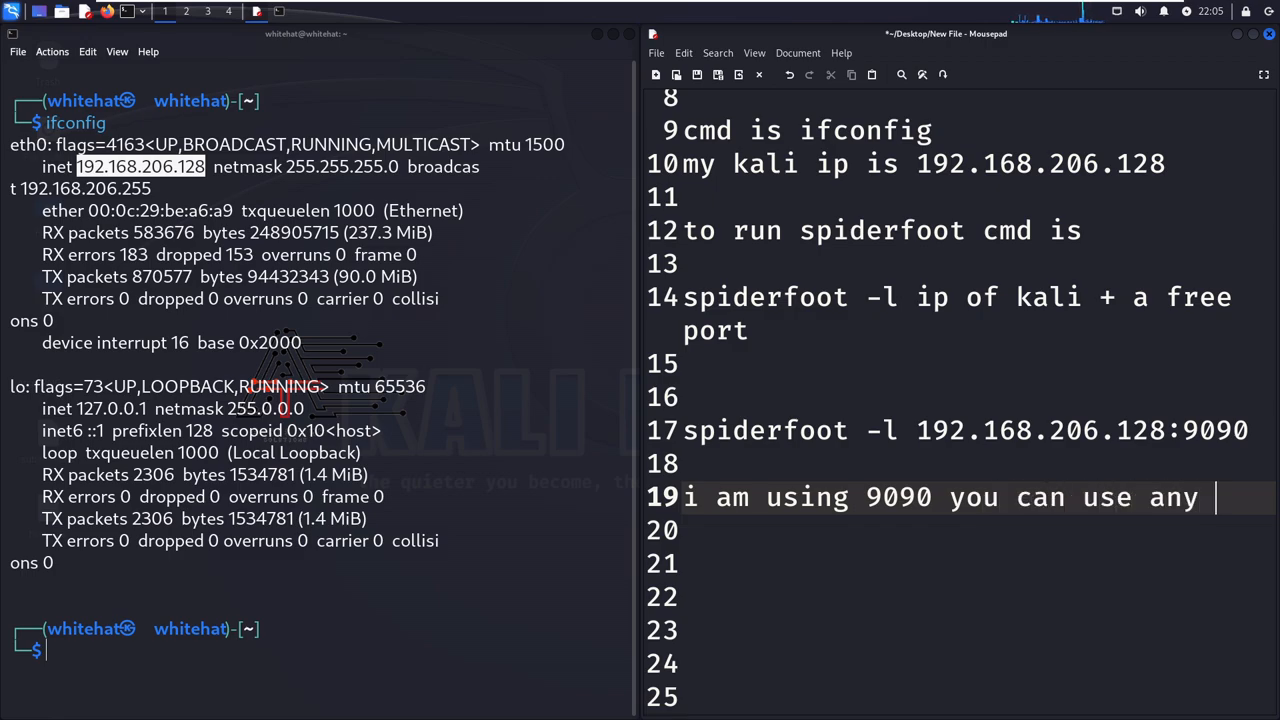
key(Return)
text(free port)
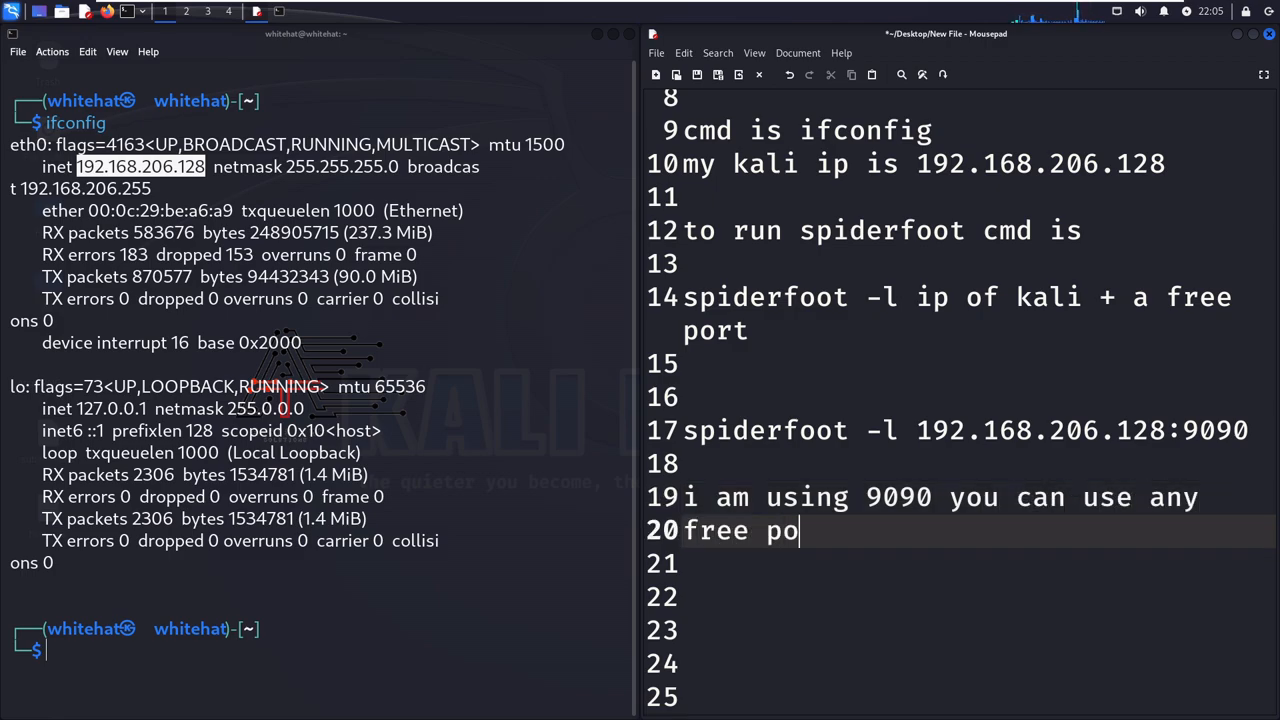
key(Return)
key(Return)
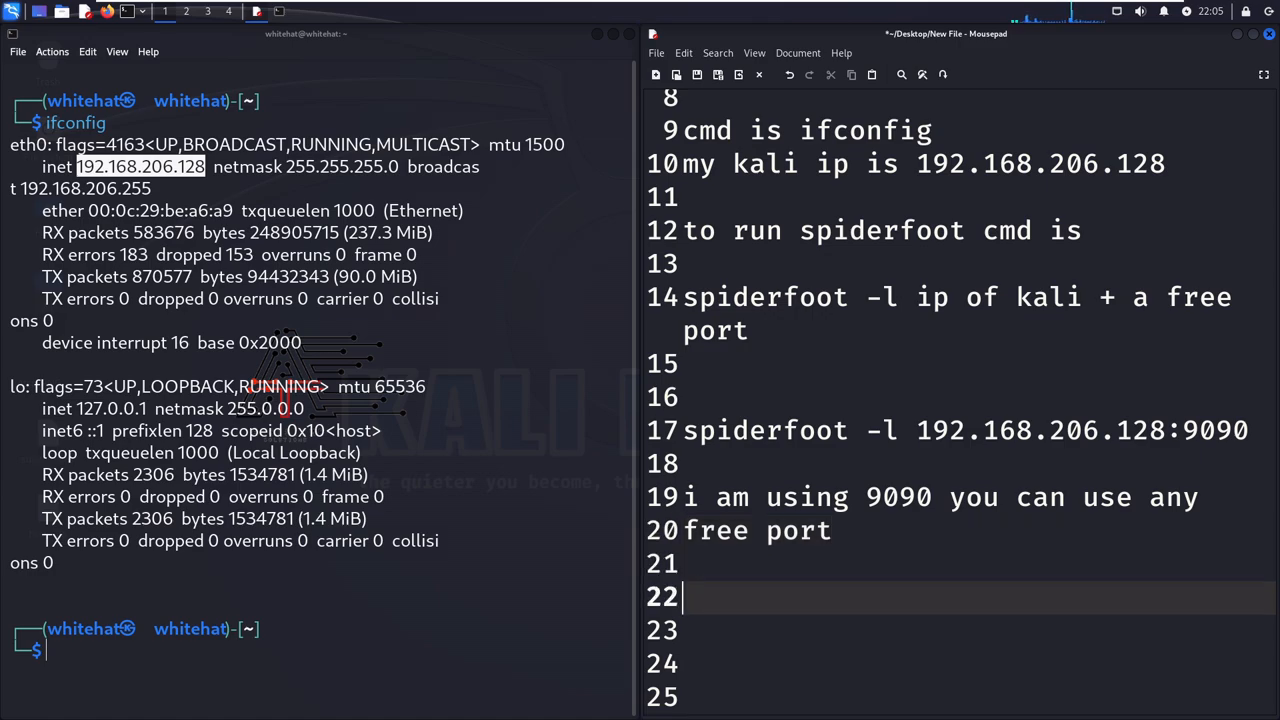
- Clear the terminal output
click(371, 654)
text(clear)
key(Return)
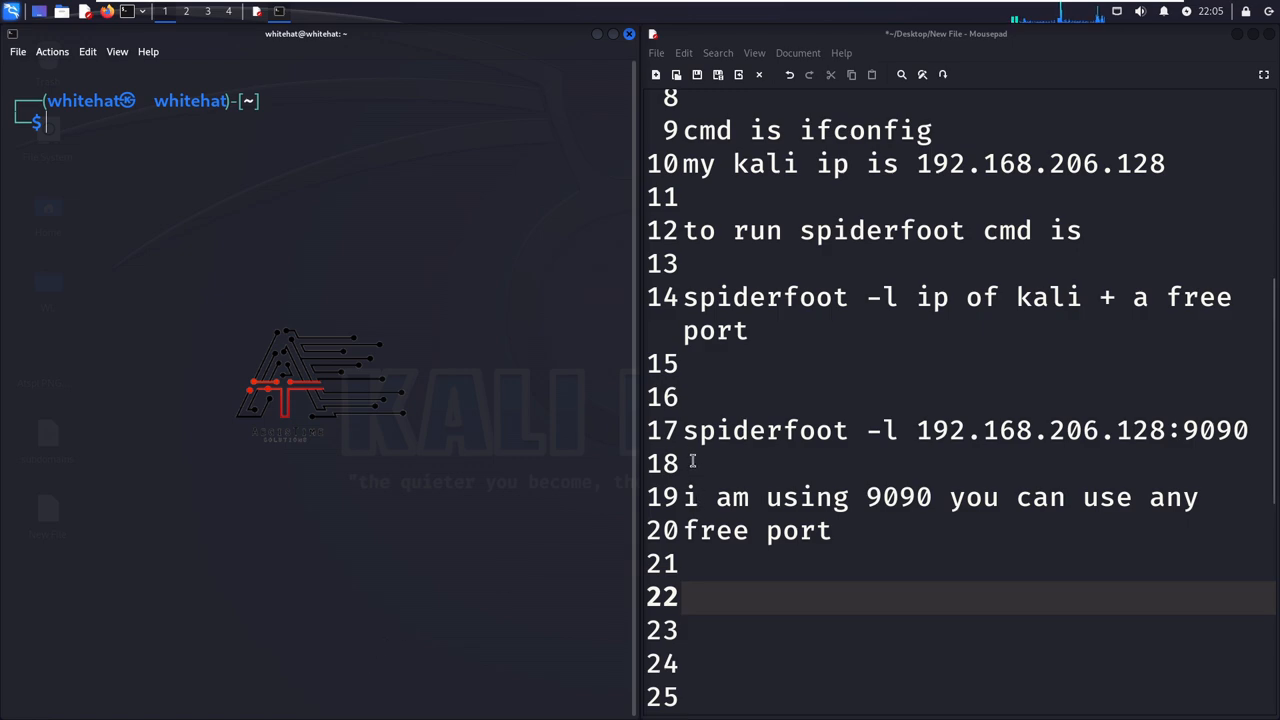
- Copy the command "spiderfoot -l 192.168.206.128:9090" from the notes and run it in the terminal
drag(686, 432, 1243, 430)
right_click(1245, 432)
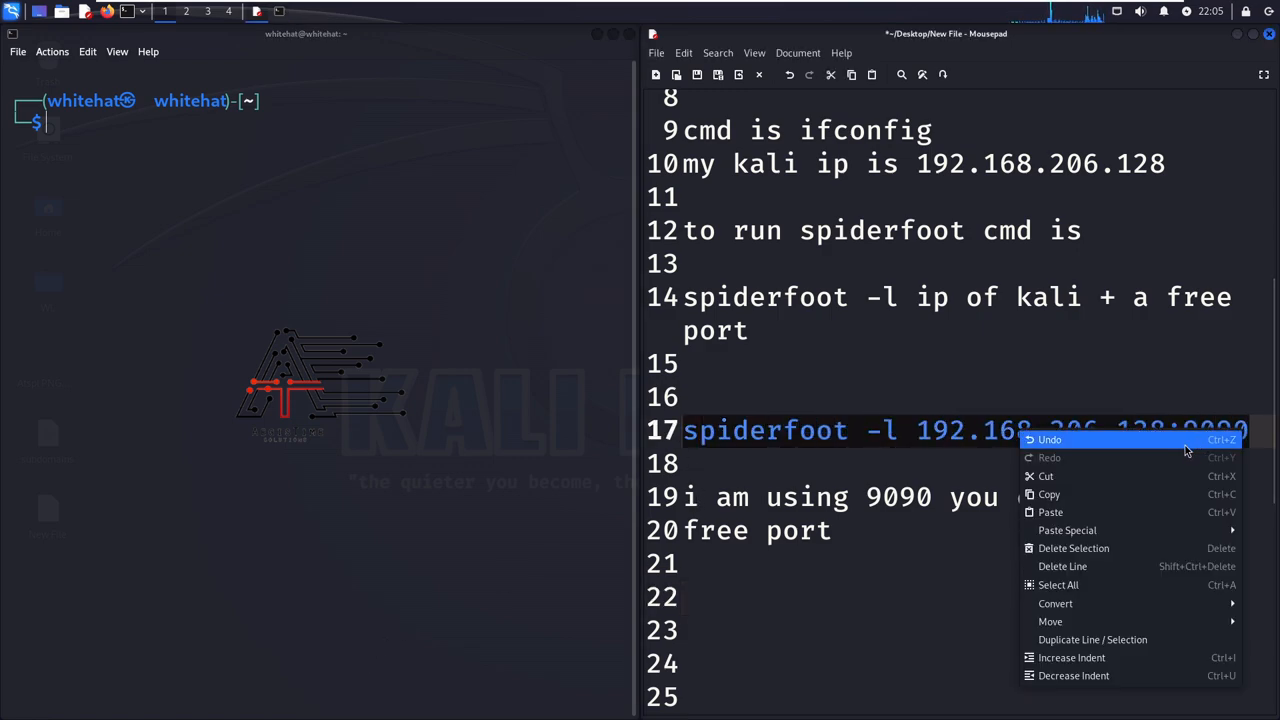
click(1079, 495)
right_click(358, 226)
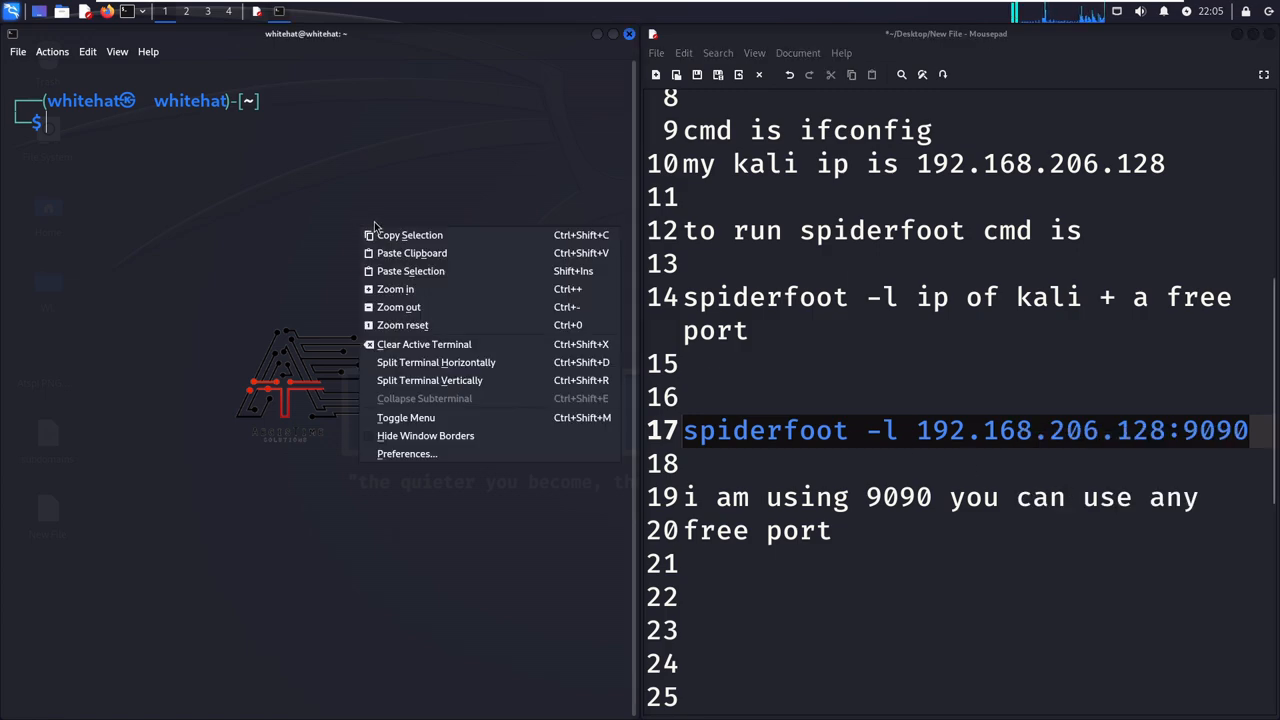
click(413, 250)
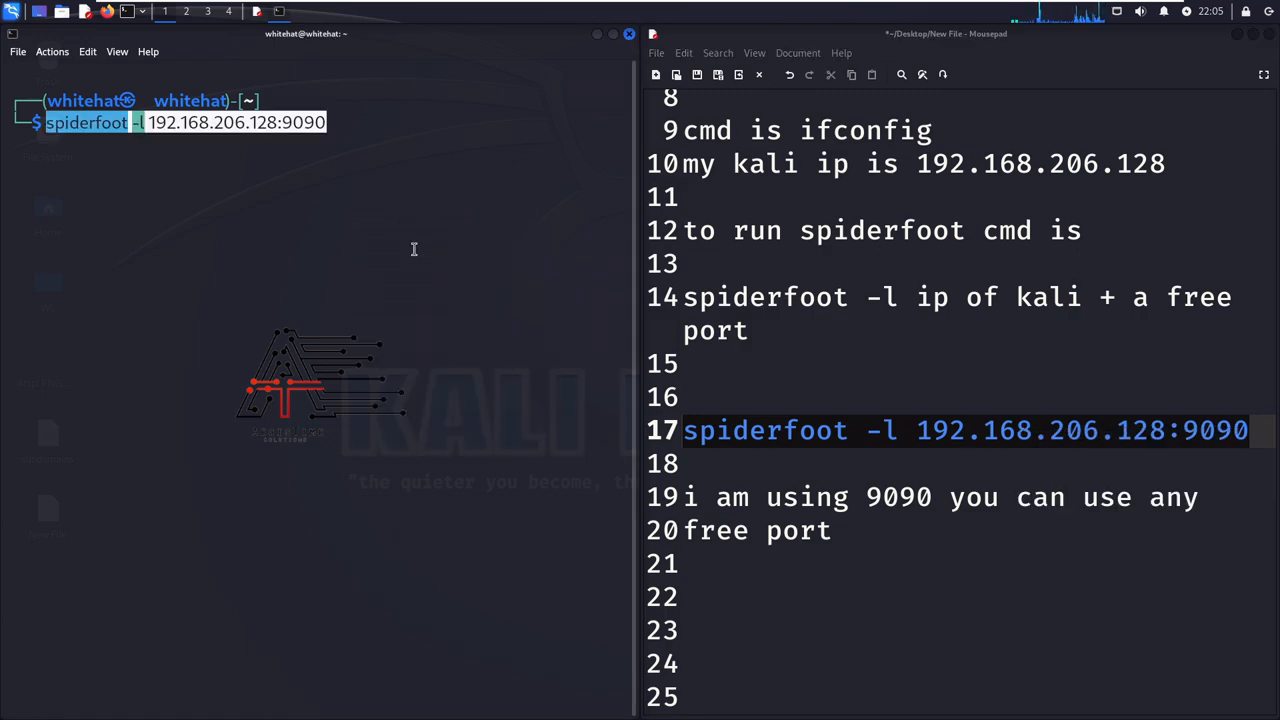
key(Return)
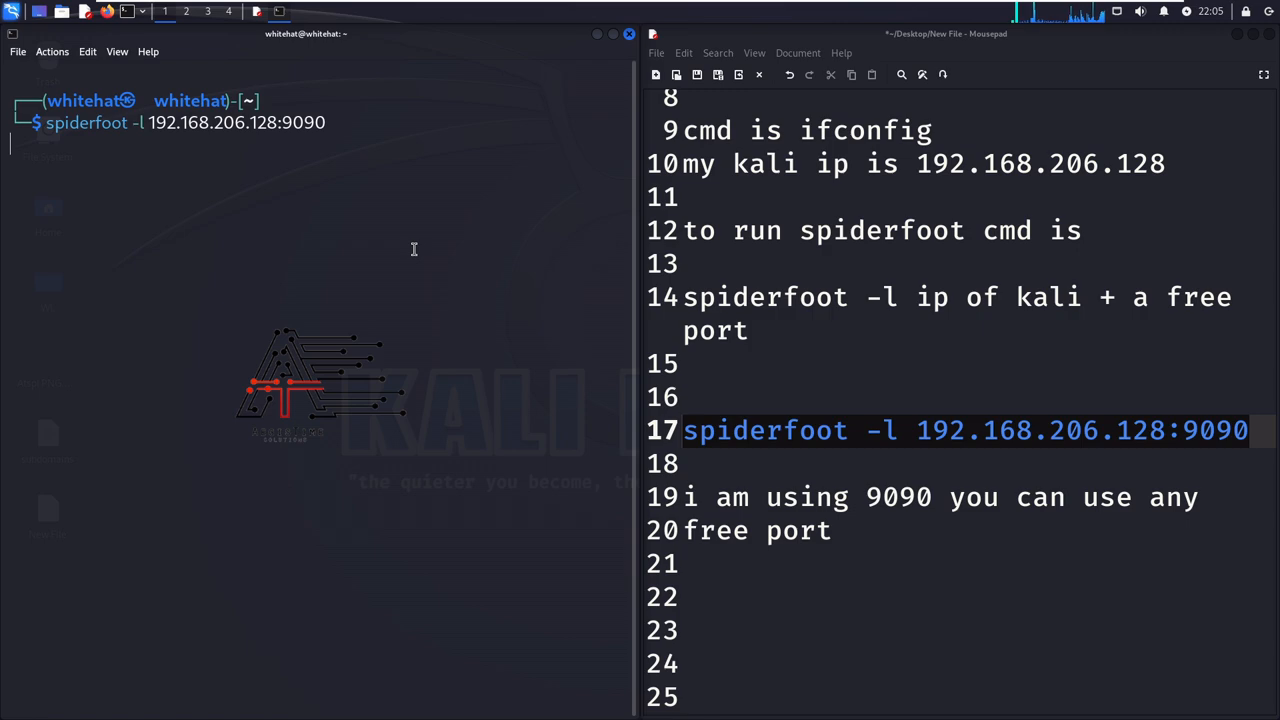
- Write "wait for tool to start" in the notes, one blank line below the free port note
click(877, 535)
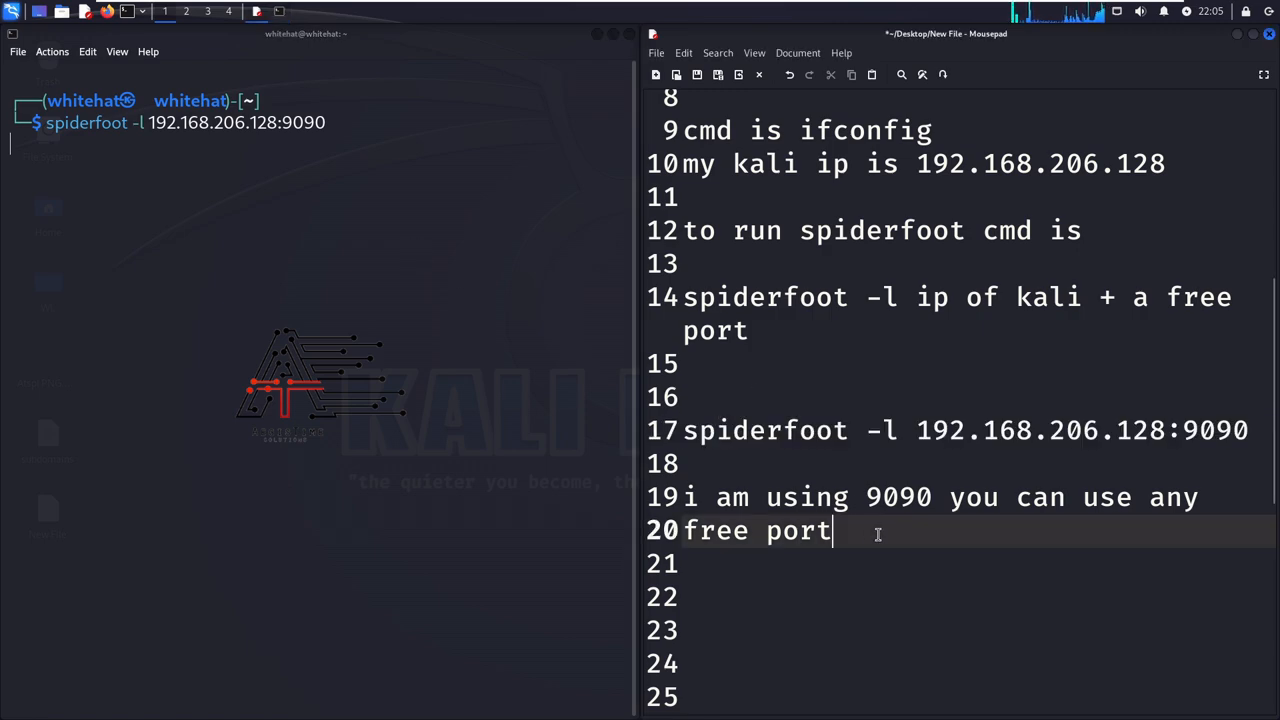
key(Return)
key(Return)
text(wait)
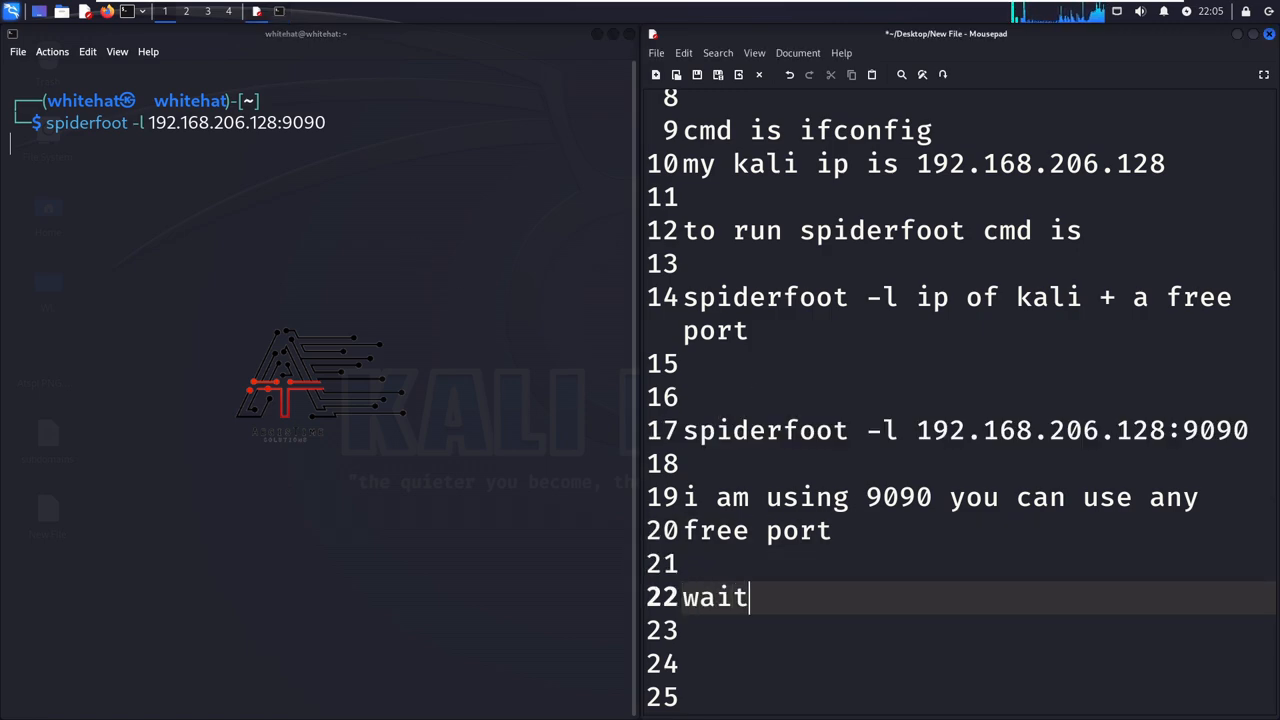
text( for tool )
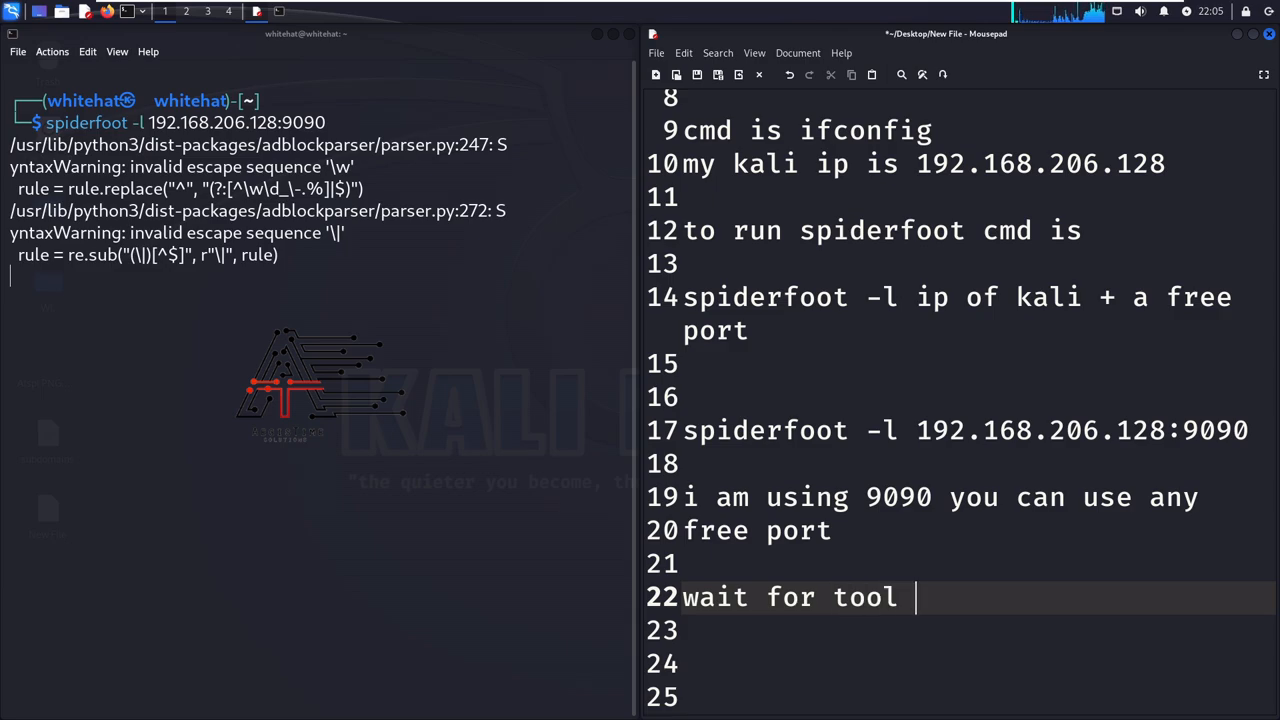
text(to start)
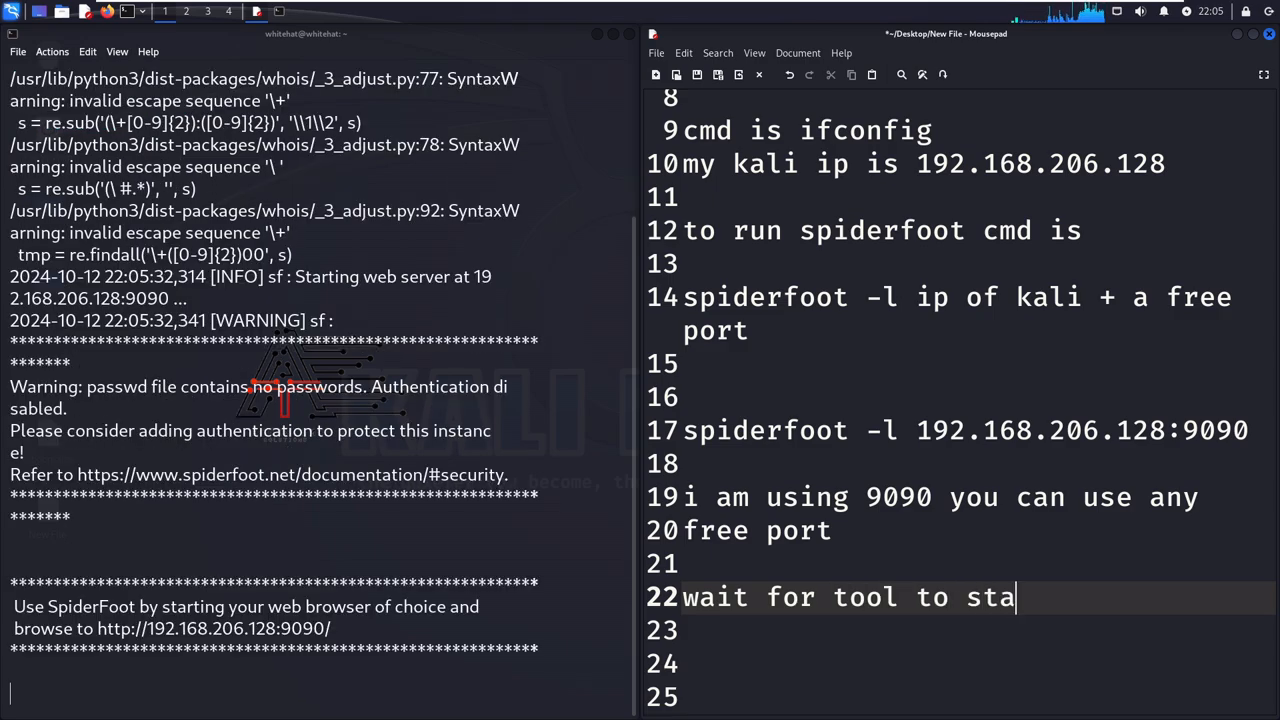
key(Return)
key(Return)
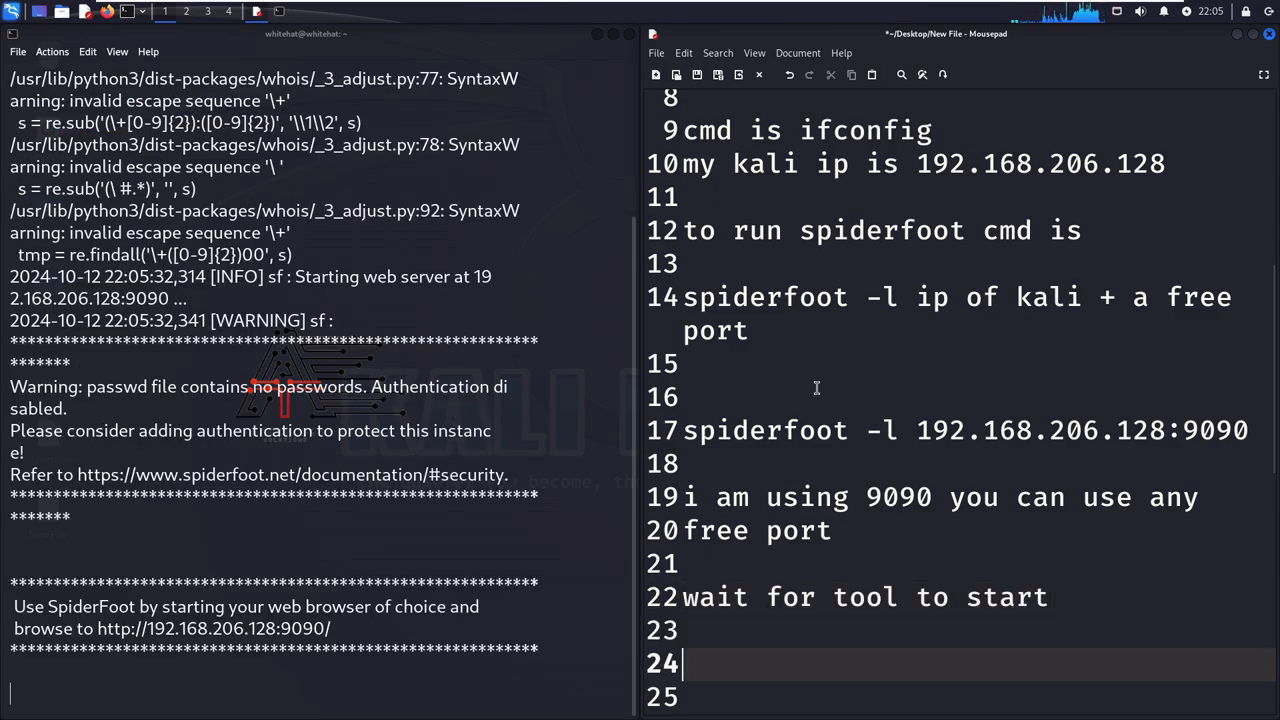
- Review SpiderFoot's startup output in the terminal, highlighting the warning about passwords and authentication
scroll(817, 388, down, 1)
click(490, 500)
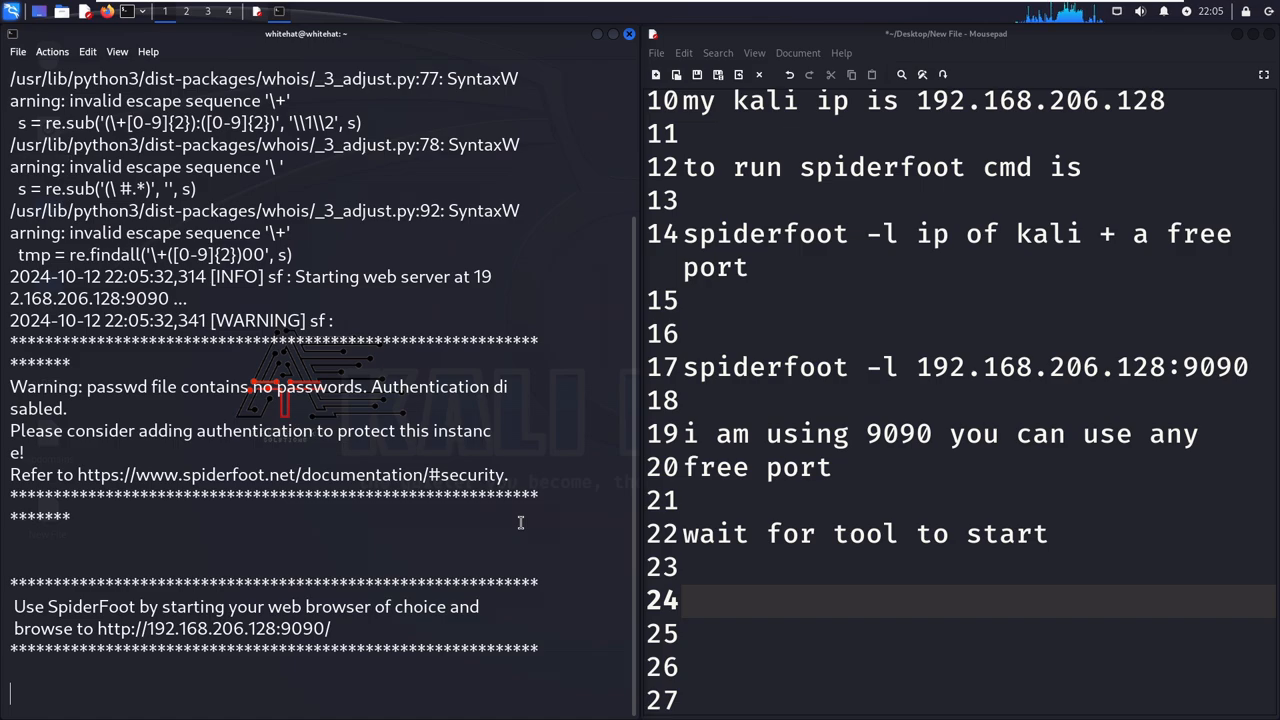
key(Return)
key(Return)
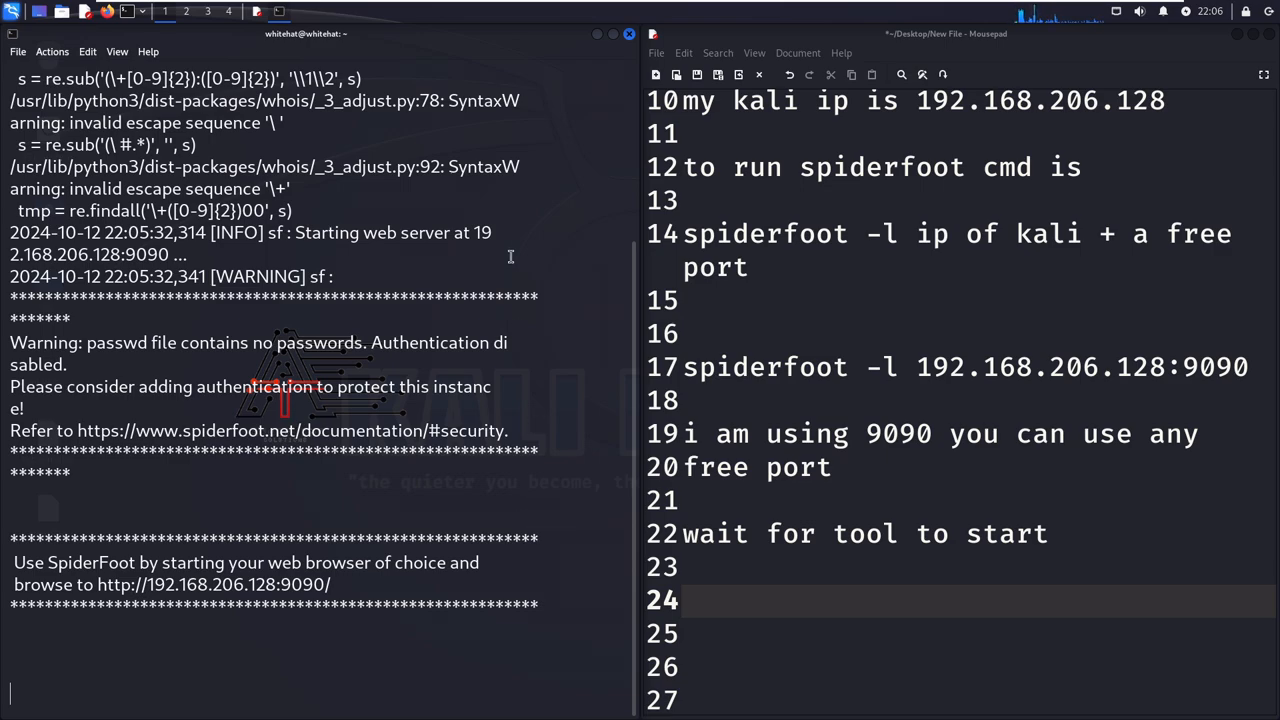
drag(17, 342, 278, 365)
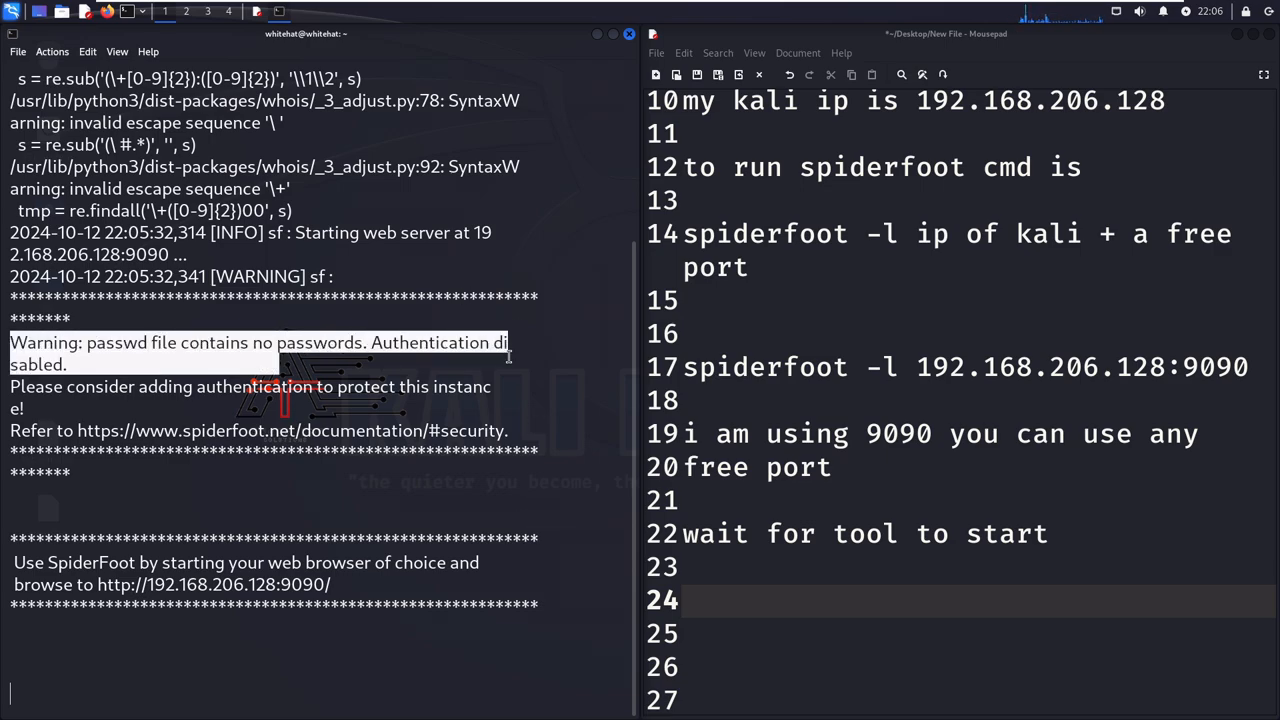
click(430, 425)
- Copy the terminal's "Use SpiderFoot by starting your web browser" message with its URL into the notes below "wait for tool to start"
drag(7, 563, 377, 584)
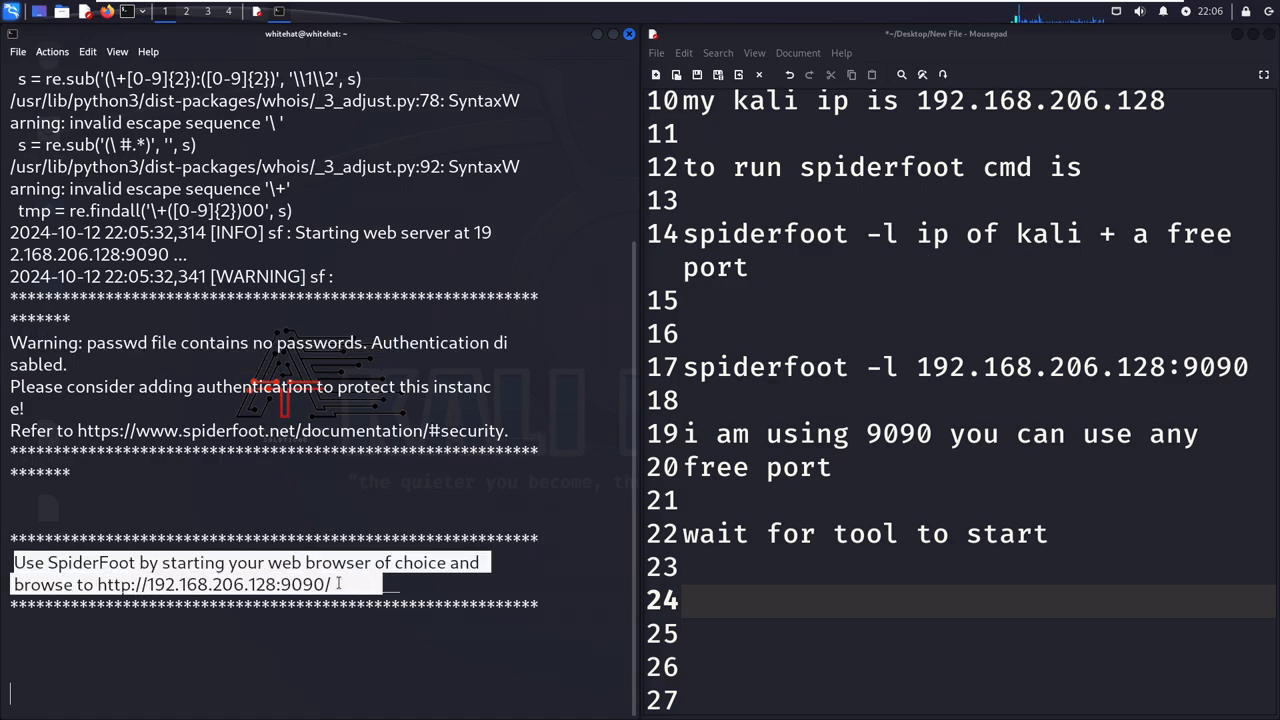
right_click(318, 580)
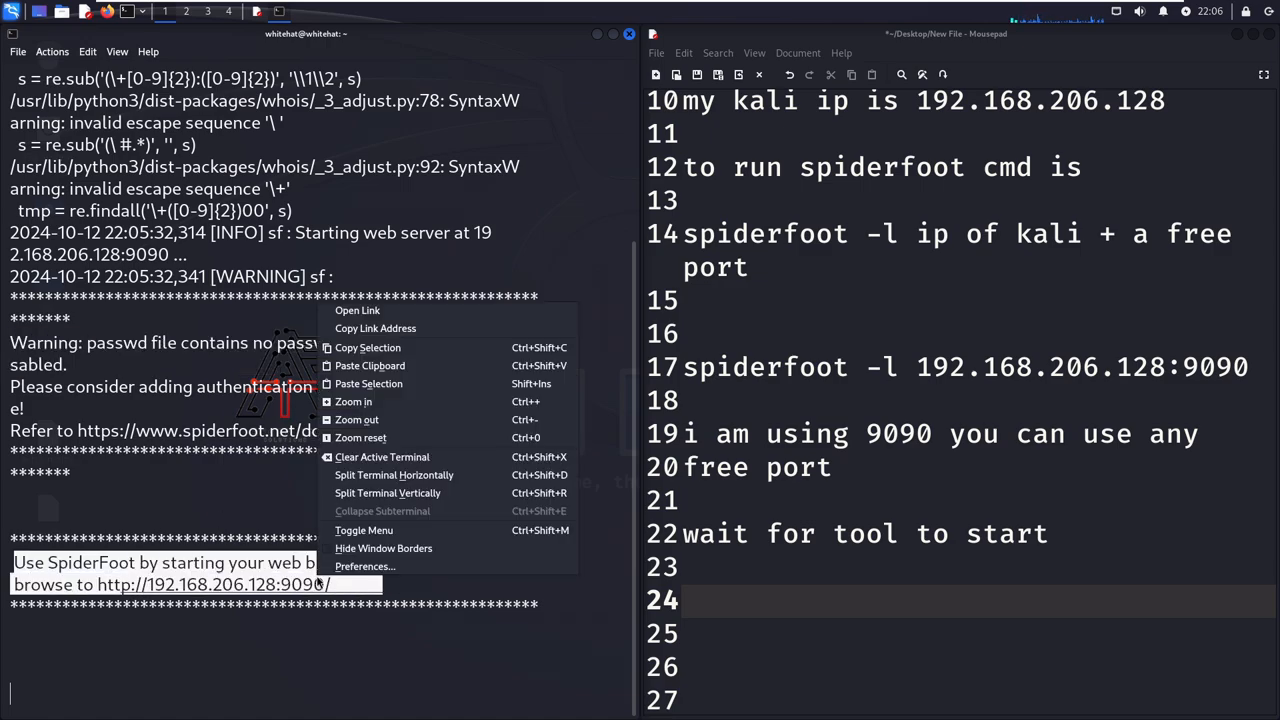
click(365, 348)
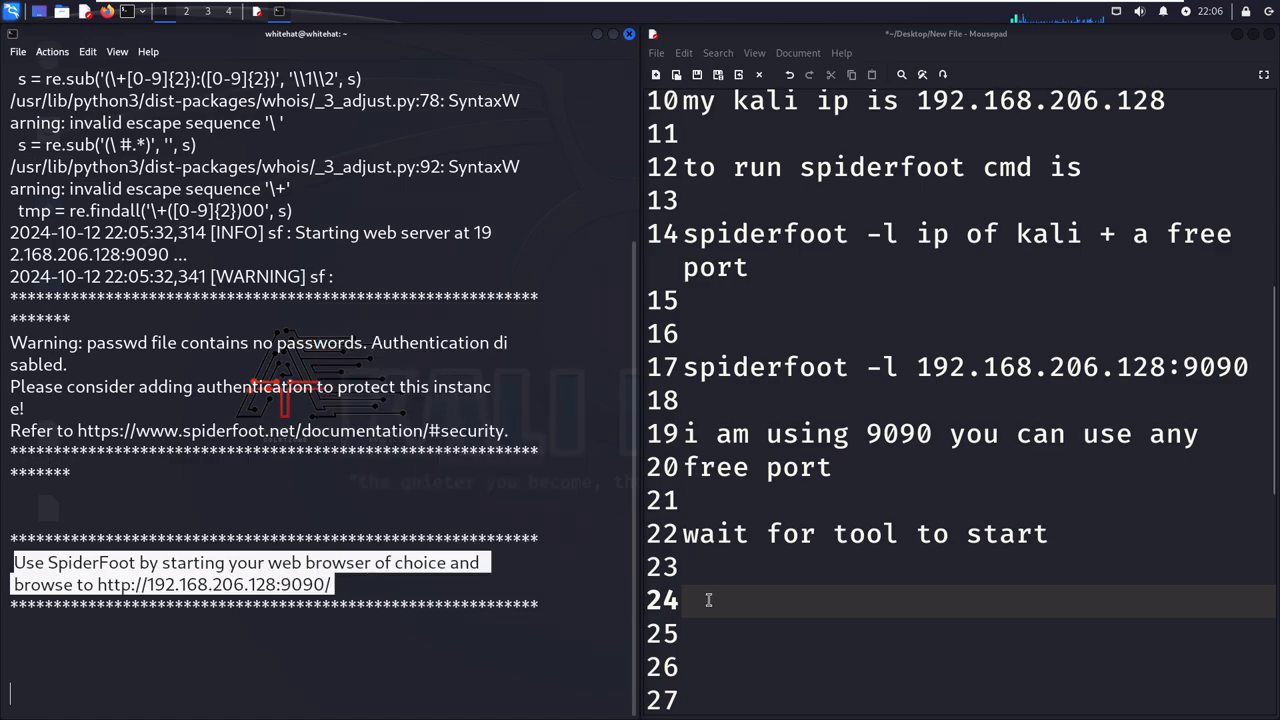
click(715, 590)
key(ctrl+v)
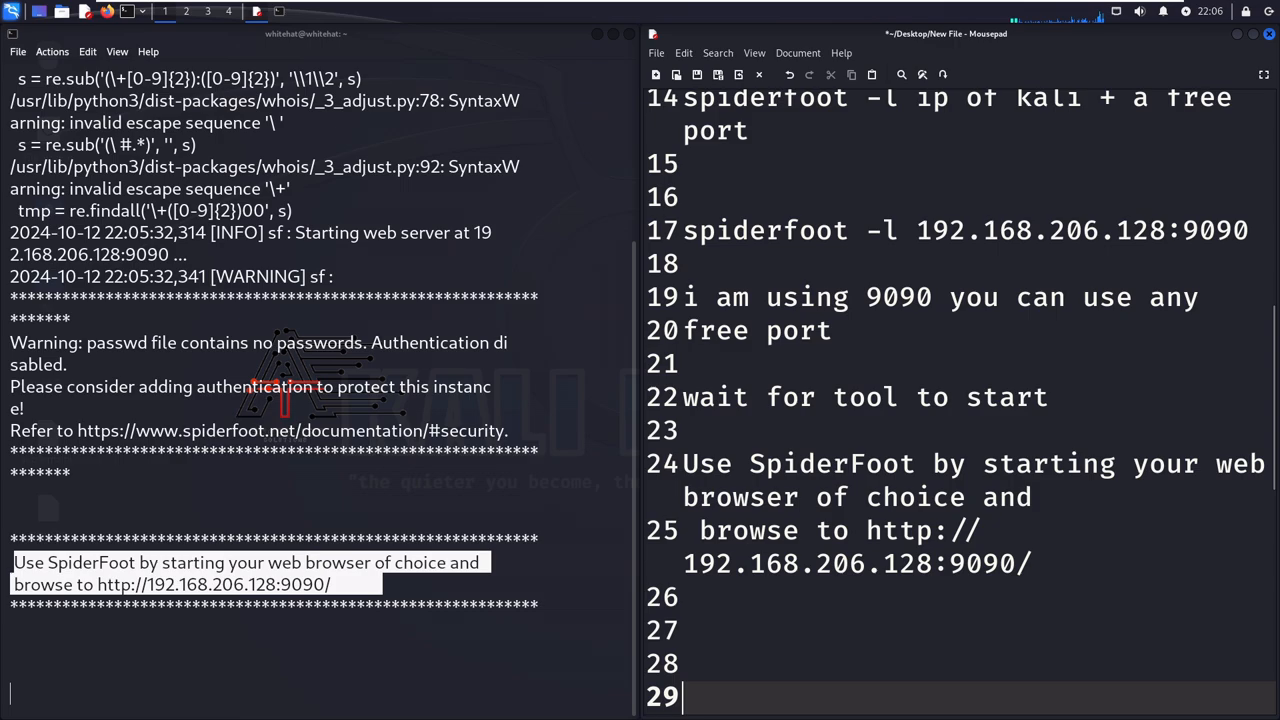
- Write "this is the url to login to spiderfoot console..." over two lines in the notes, one blank line below the pasted SpiderFoot message
click(1043, 557)
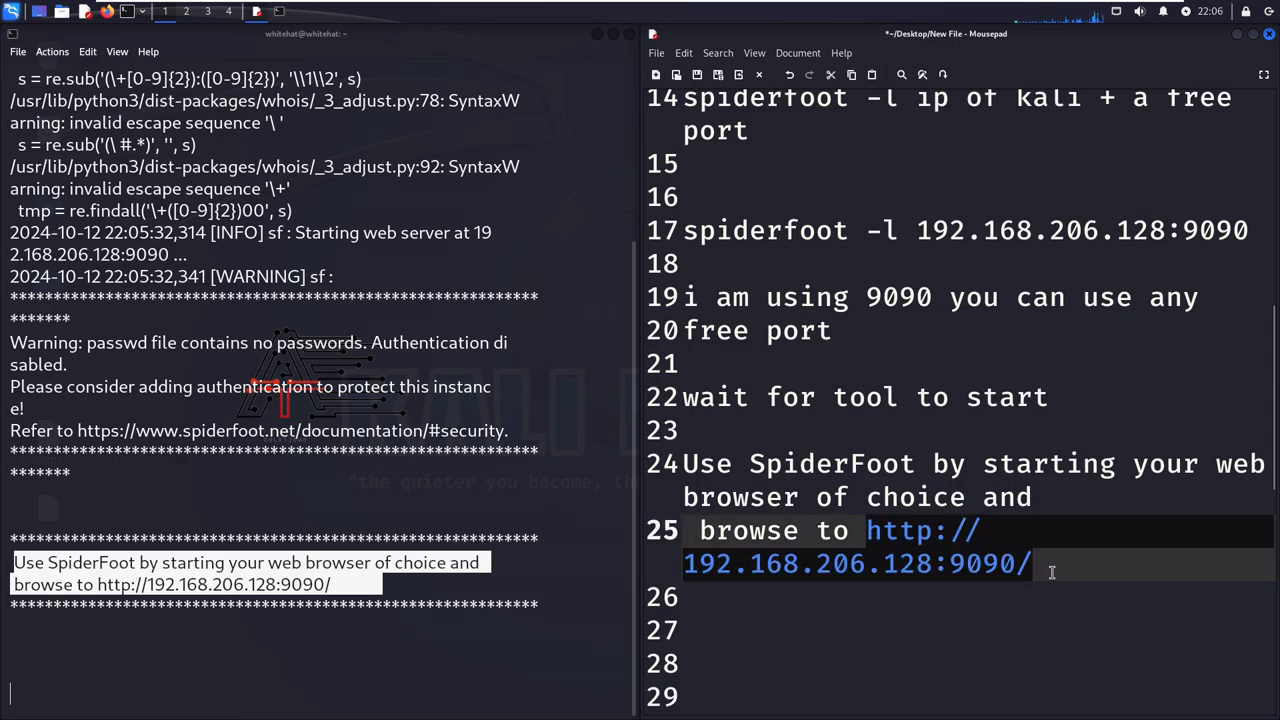
click(871, 620)
key(Down)
key(Down)
key(Up)
key(Up)
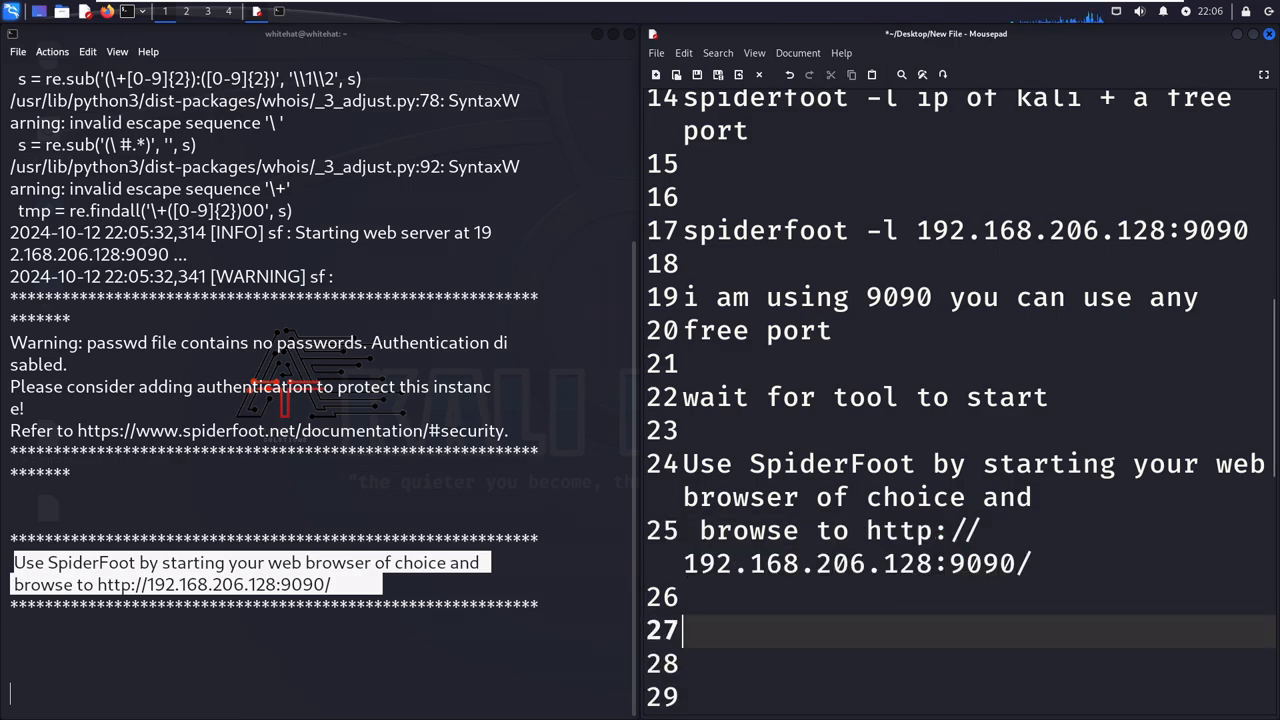
text(this i)
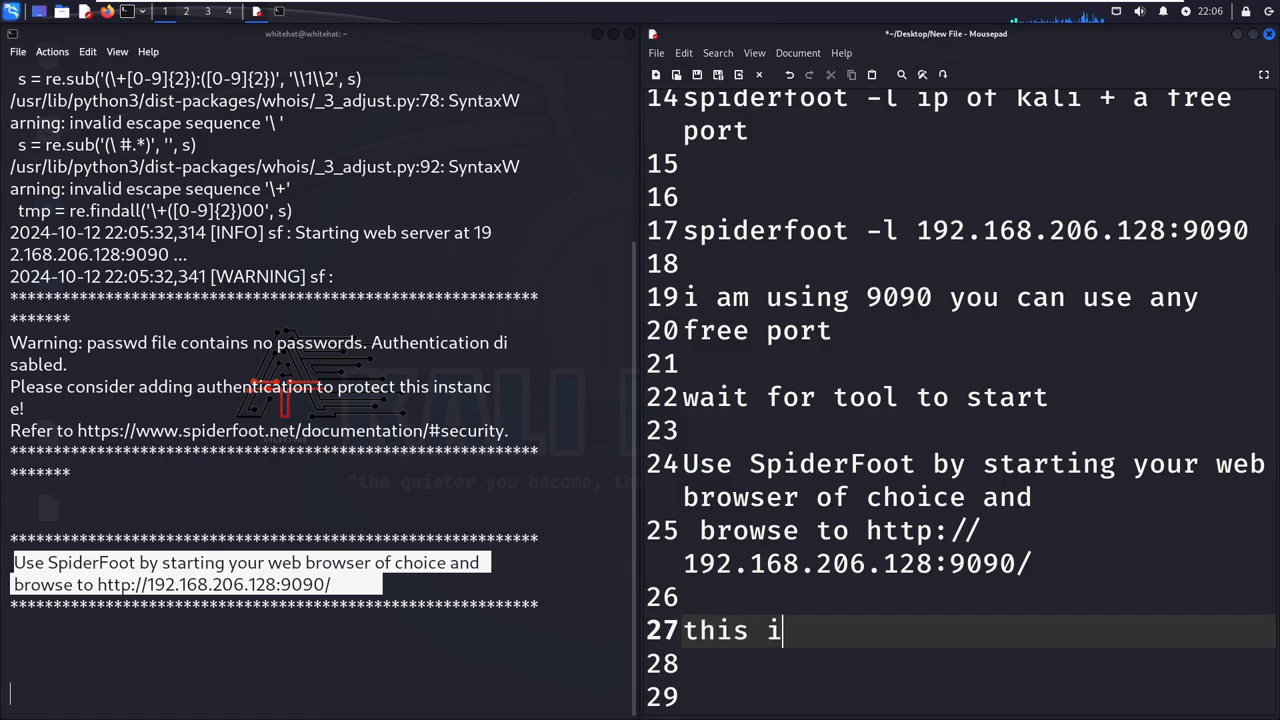
text(s the u)
text(rl)
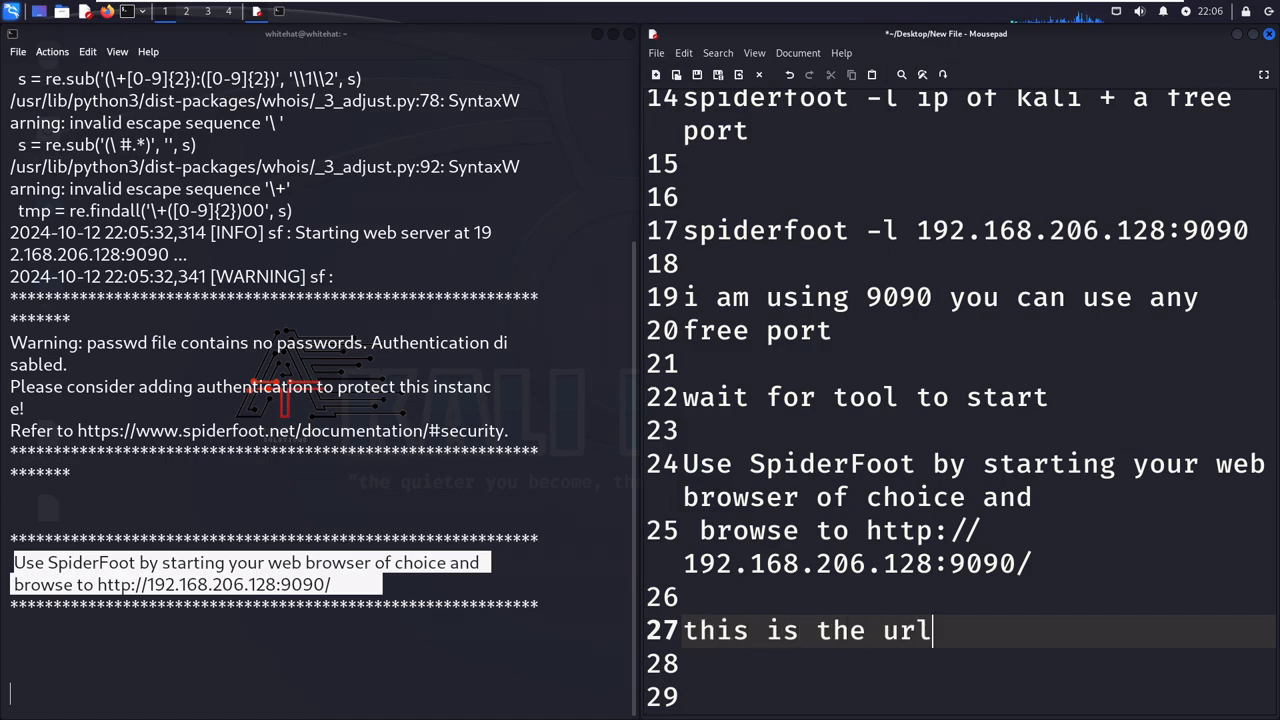
text( to login to)
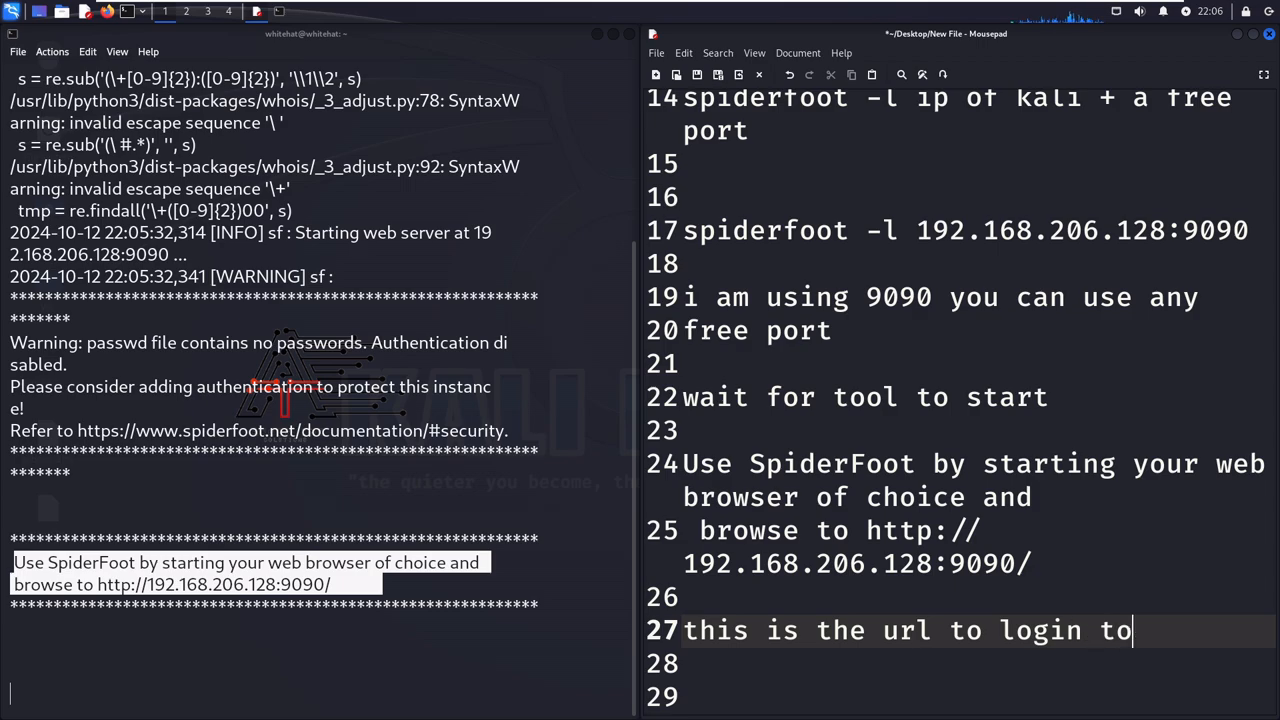
key(Return)
text(spider)
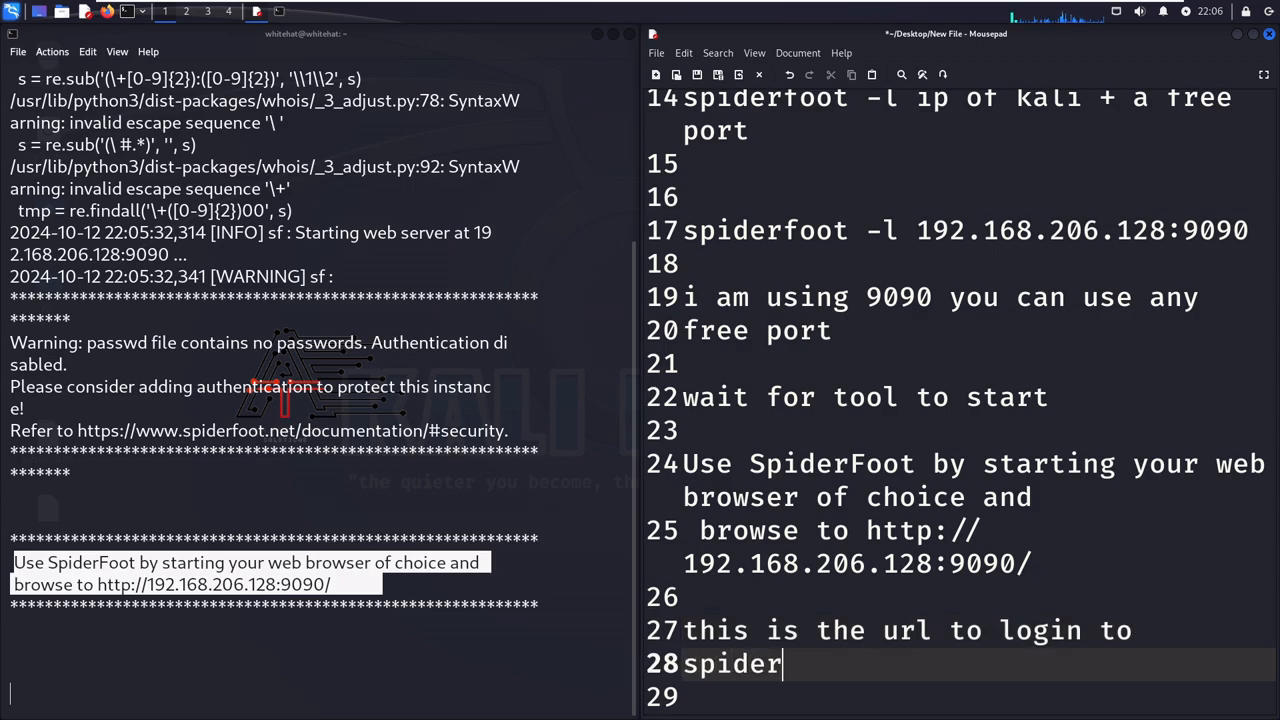
text(foot c)
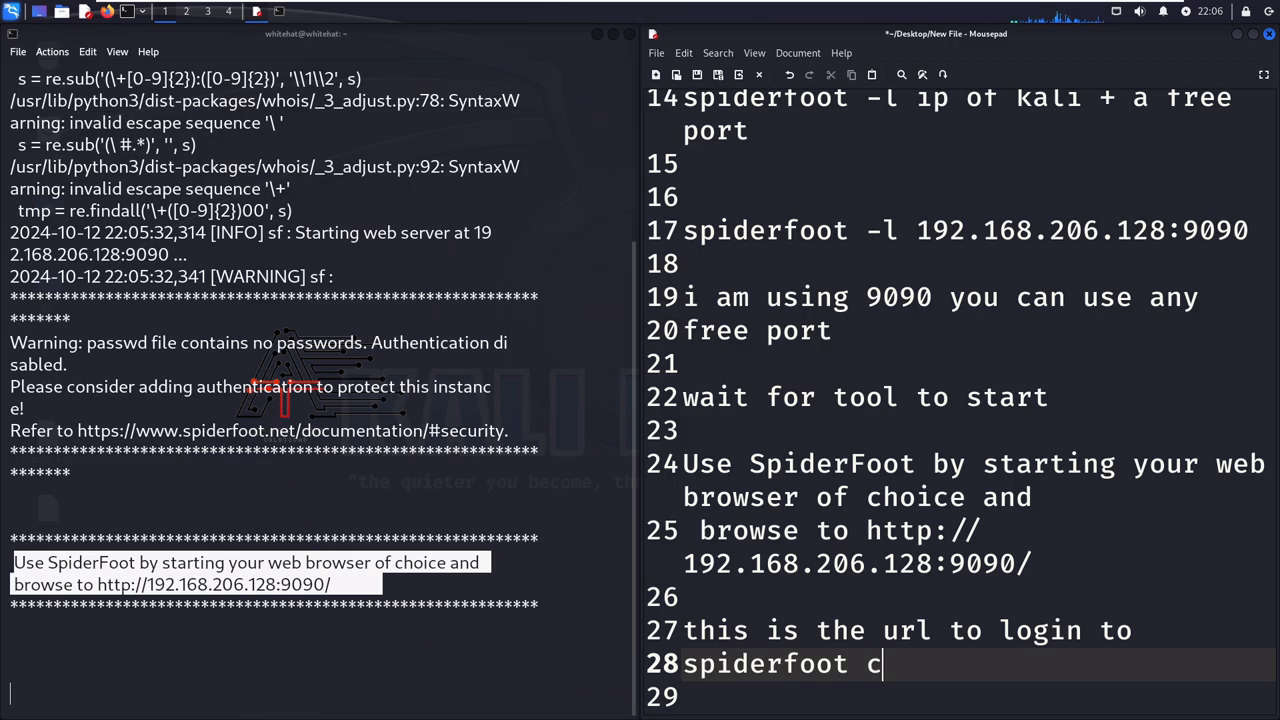
text(onsole...)
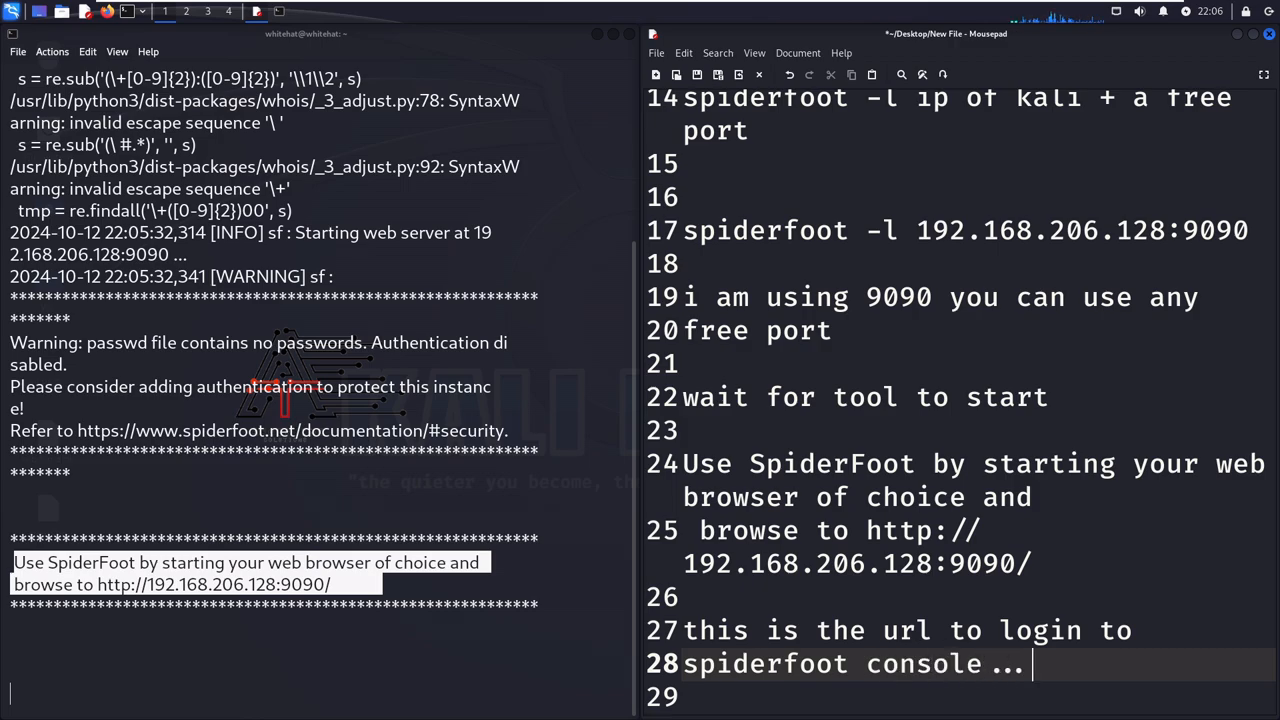
key(Return)
key(Return)
key(Return)
key(Return)
drag(860, 432, 1012, 466)
right_click(1015, 468)
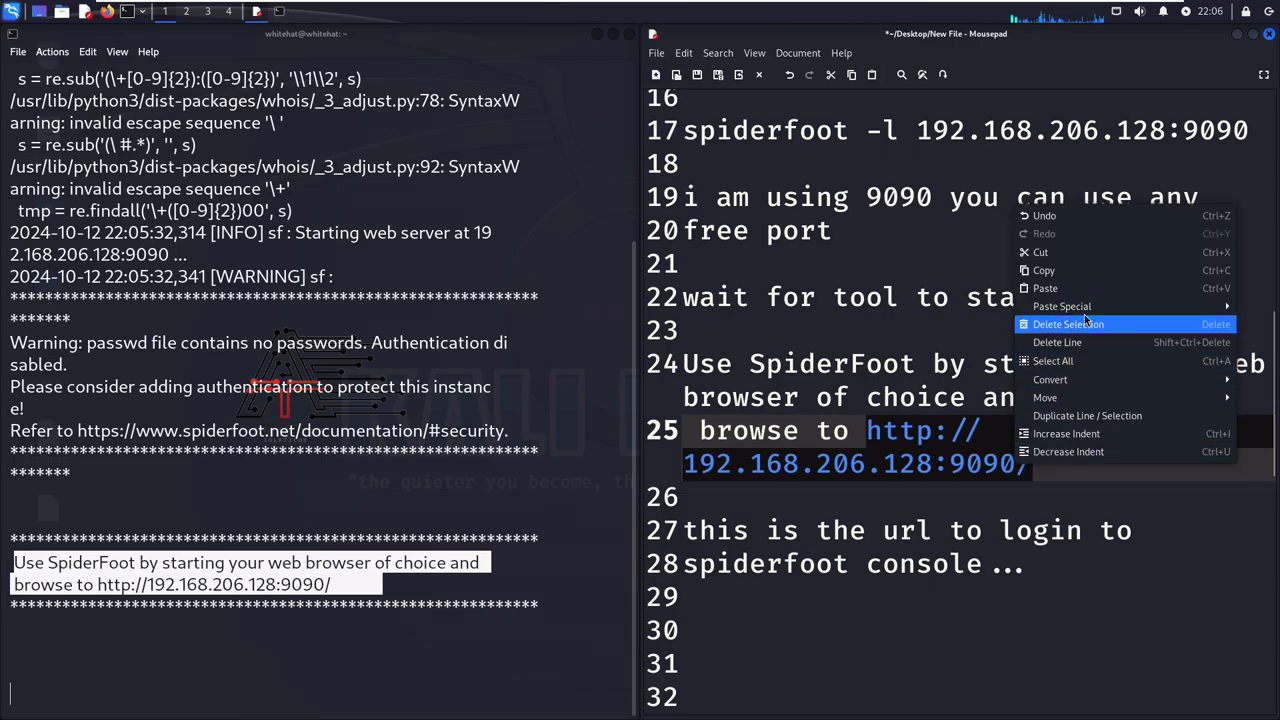
click(1043, 270)
click(756, 628)
key(ctrl+v)
key(Return)
key(Return)
key(Return)
key(Return)
key(Return)
key(Return)
key(Return)
key(Return)
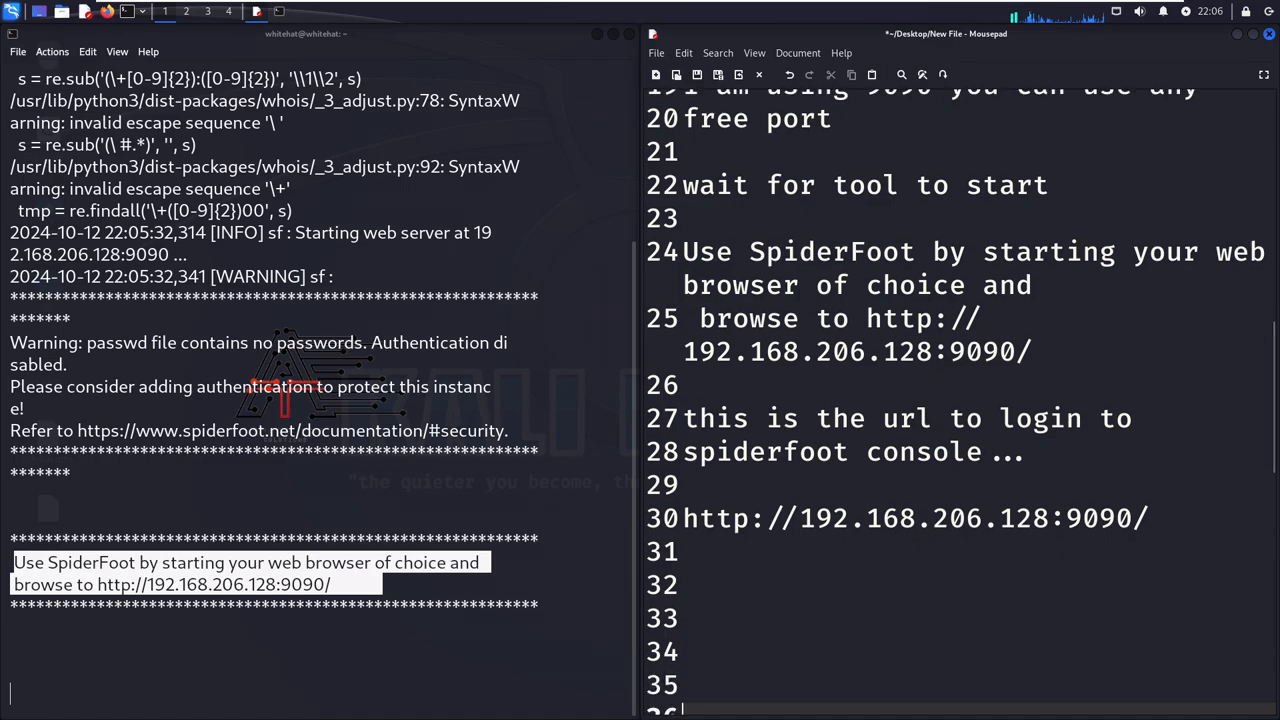
- Write "open a browser and login." in the notes, one blank line below the standalone URL
key(Up)
key(Up)
key(Up)
key(Up)
key(Up)
key(Up)
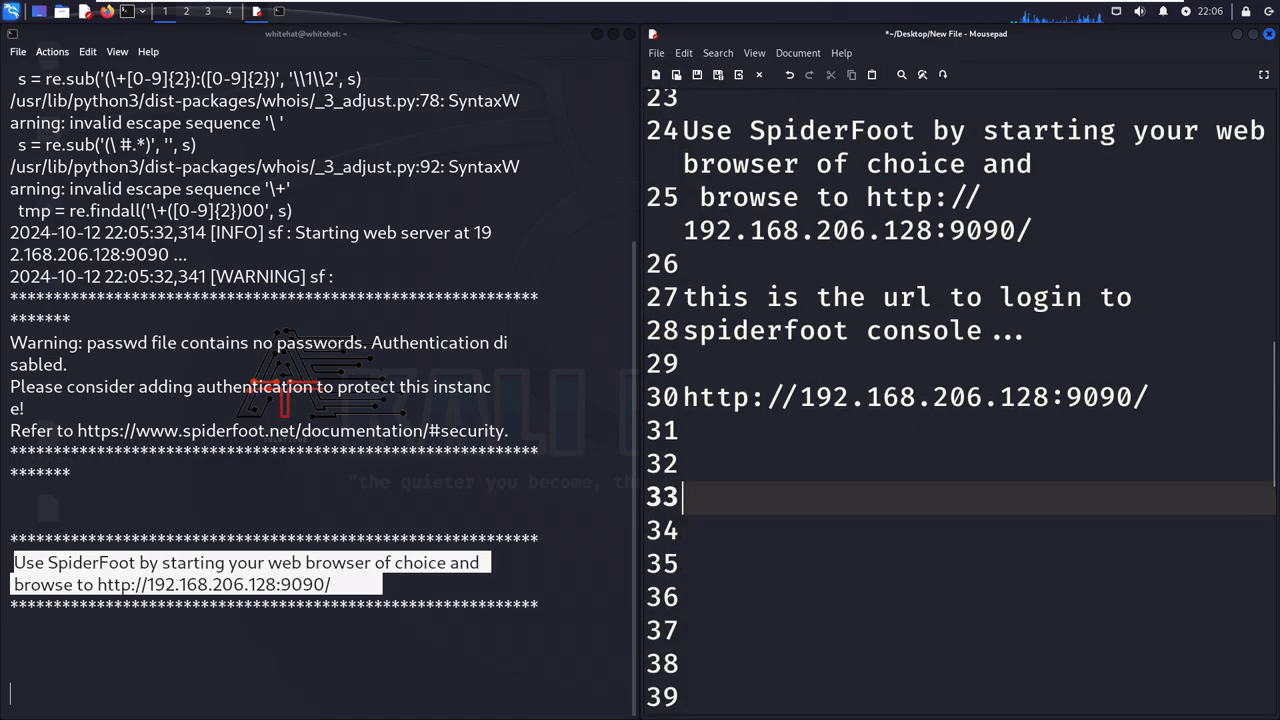
text(open a)
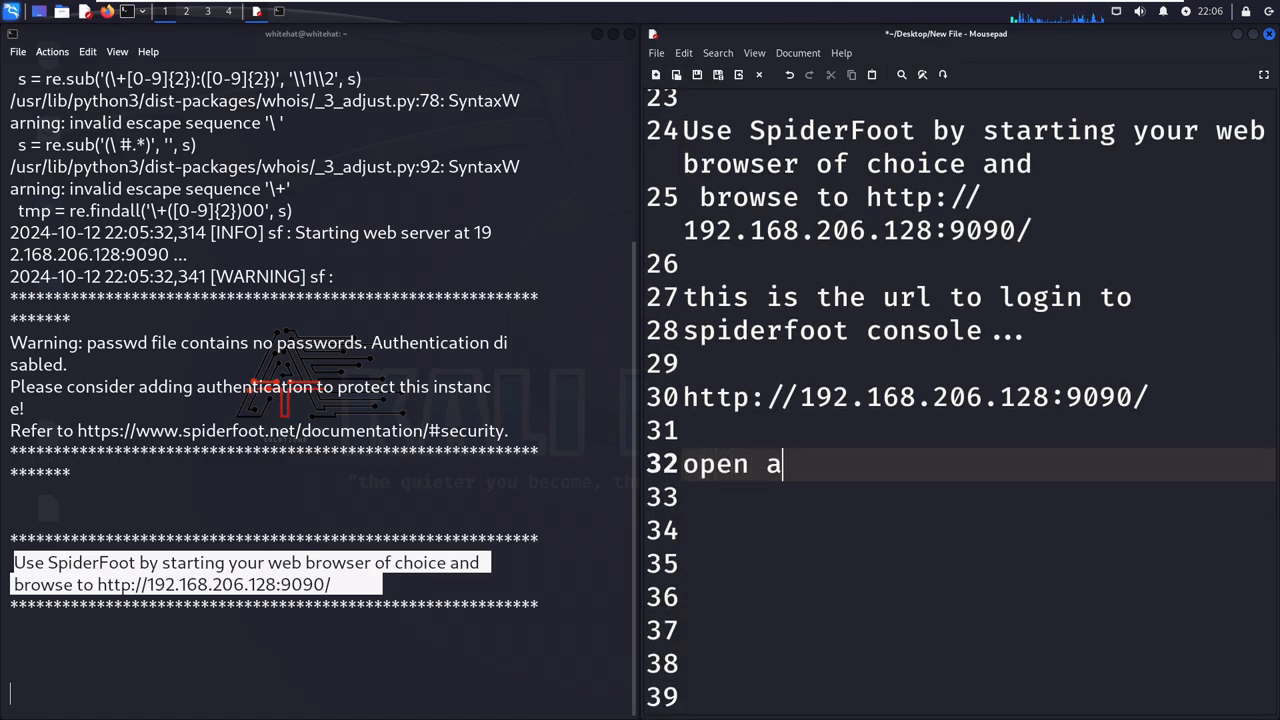
text( browser and login.)
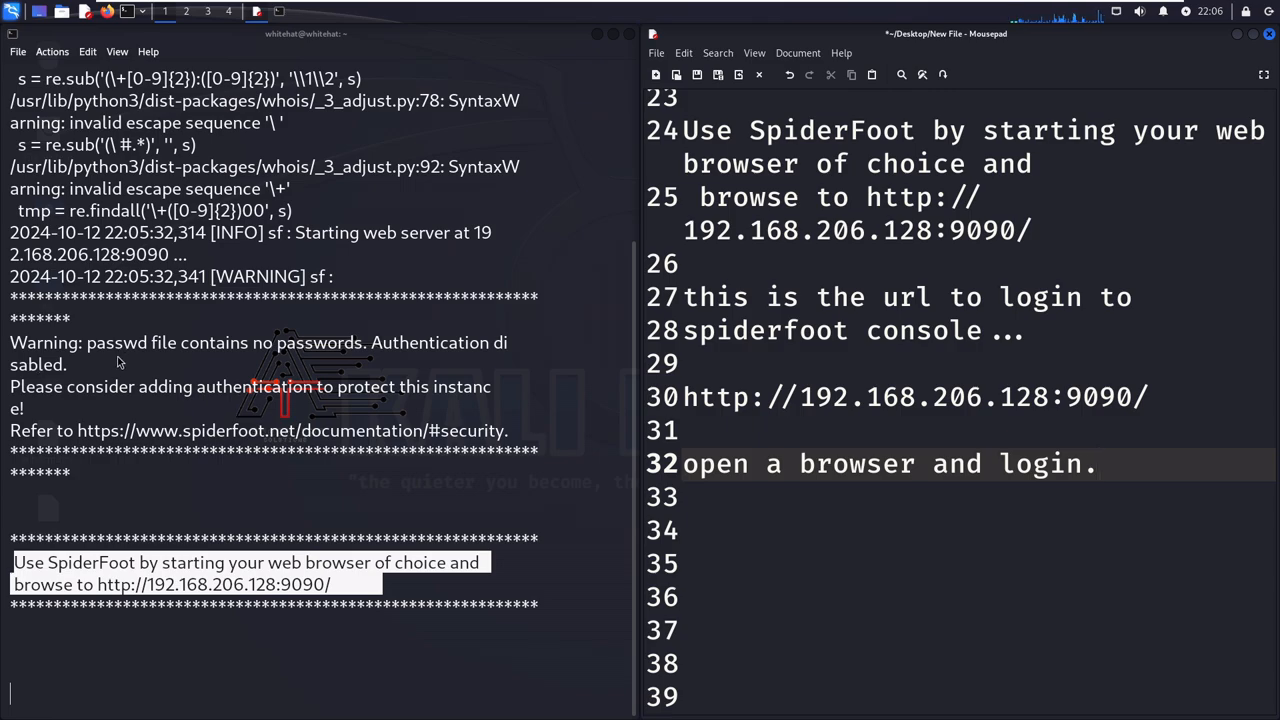
- Highlight the terminal's passwd file warning and add the line "no password is enabled." directly below the browser login note
drag(14, 342, 489, 342)
click(1108, 473)
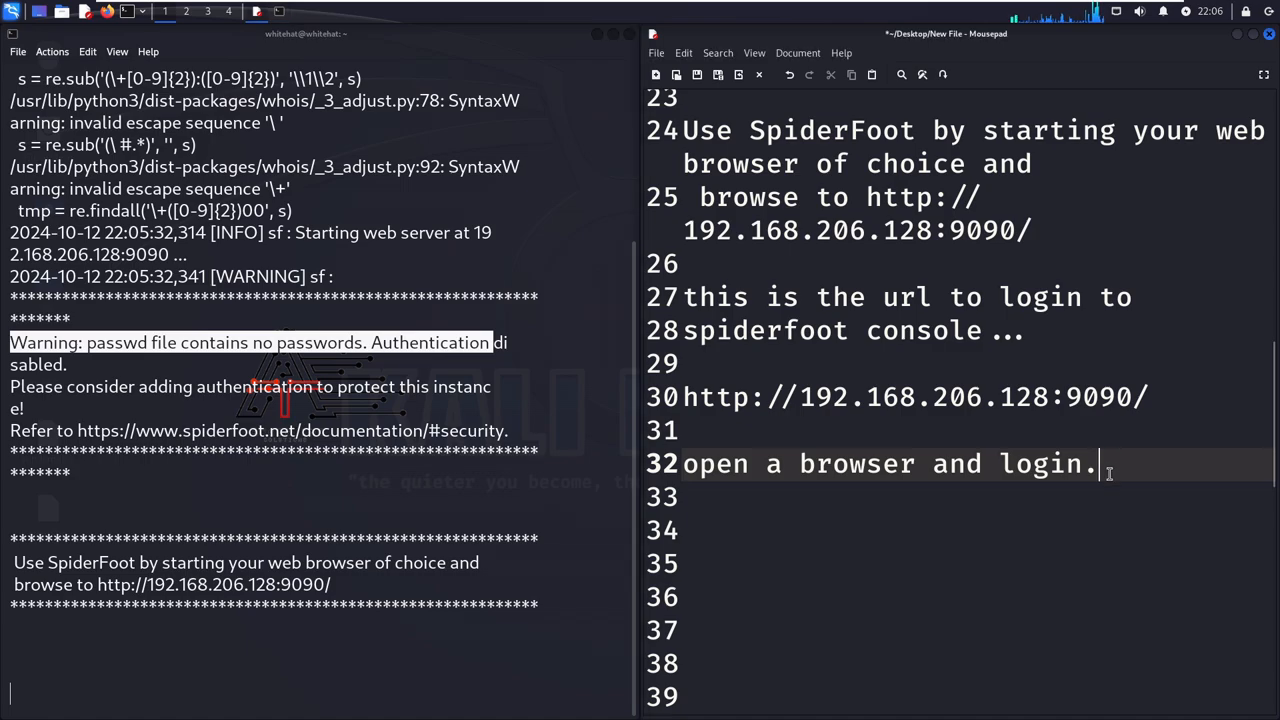
key(Return)
text(no )
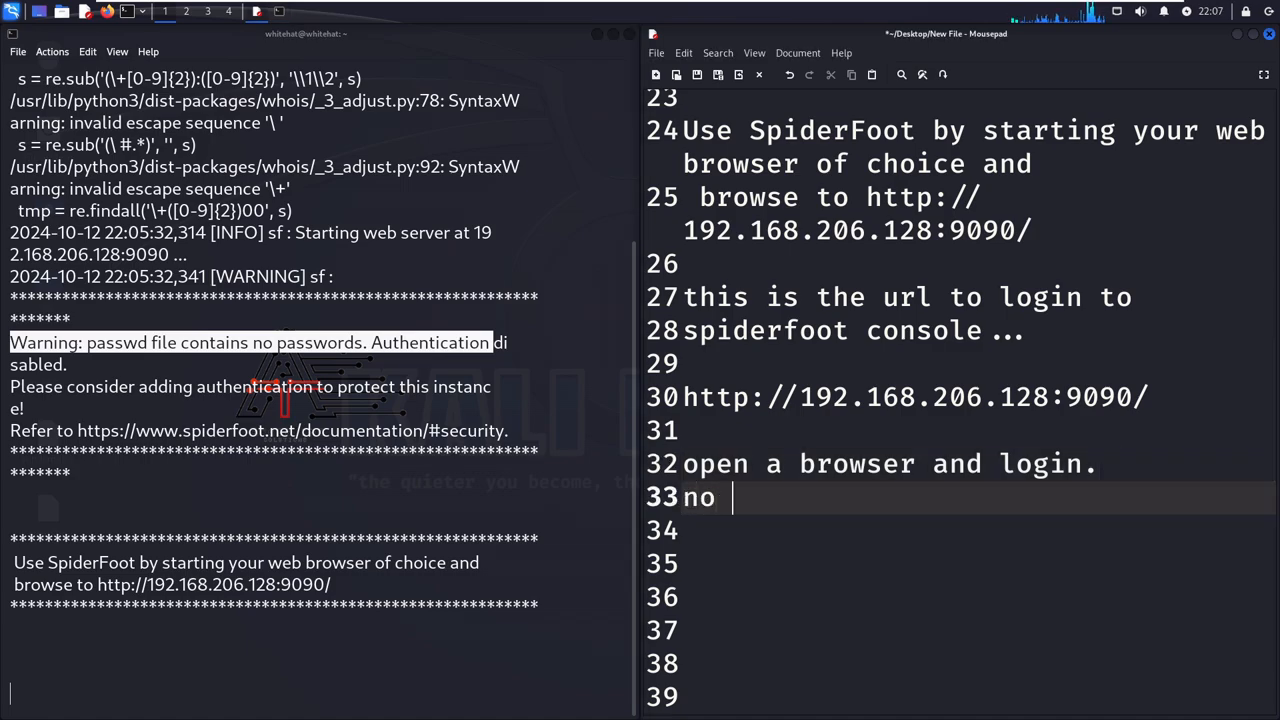
text(password is)
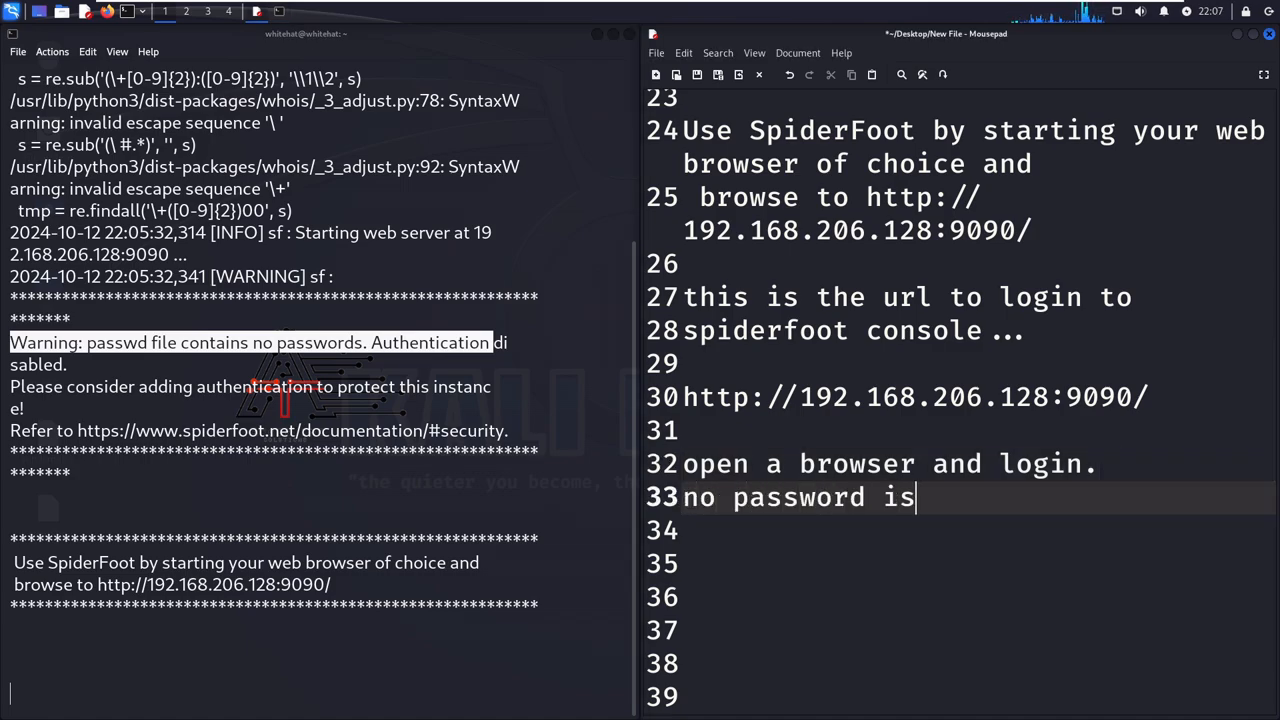
text( enabled.)
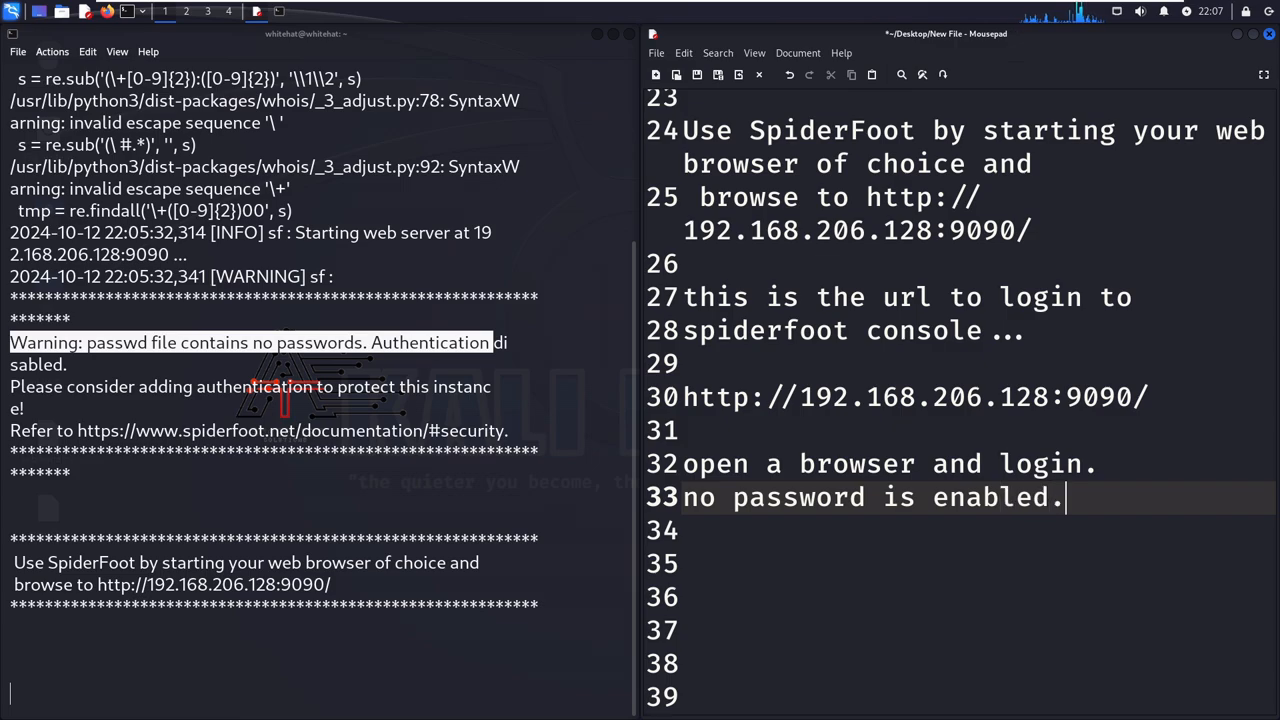
click(108, 12)
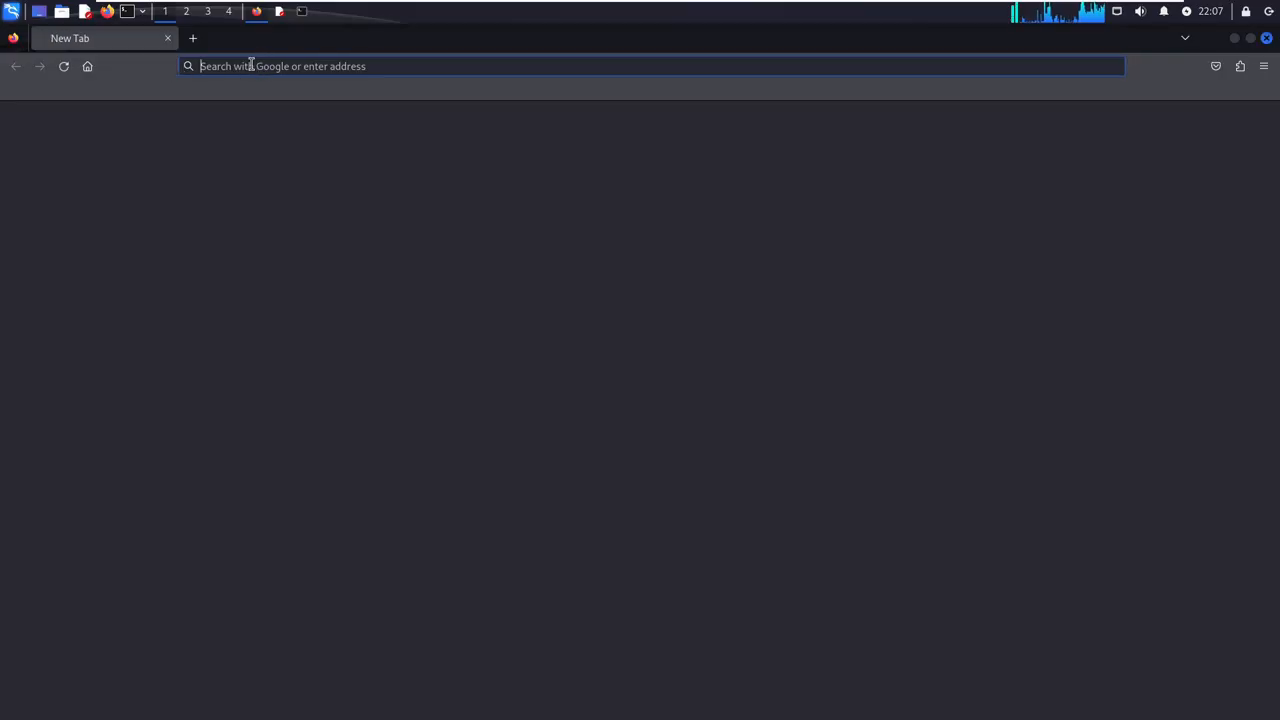
key(ctrl+v)
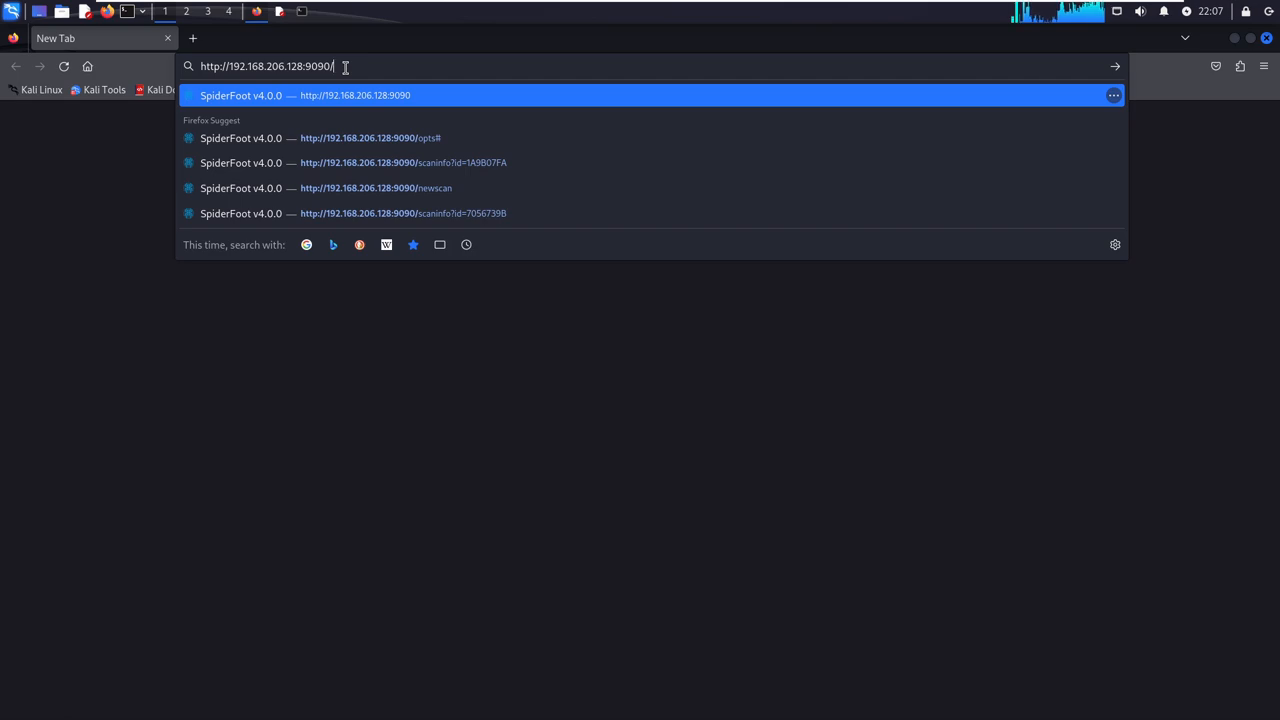
click(347, 95)
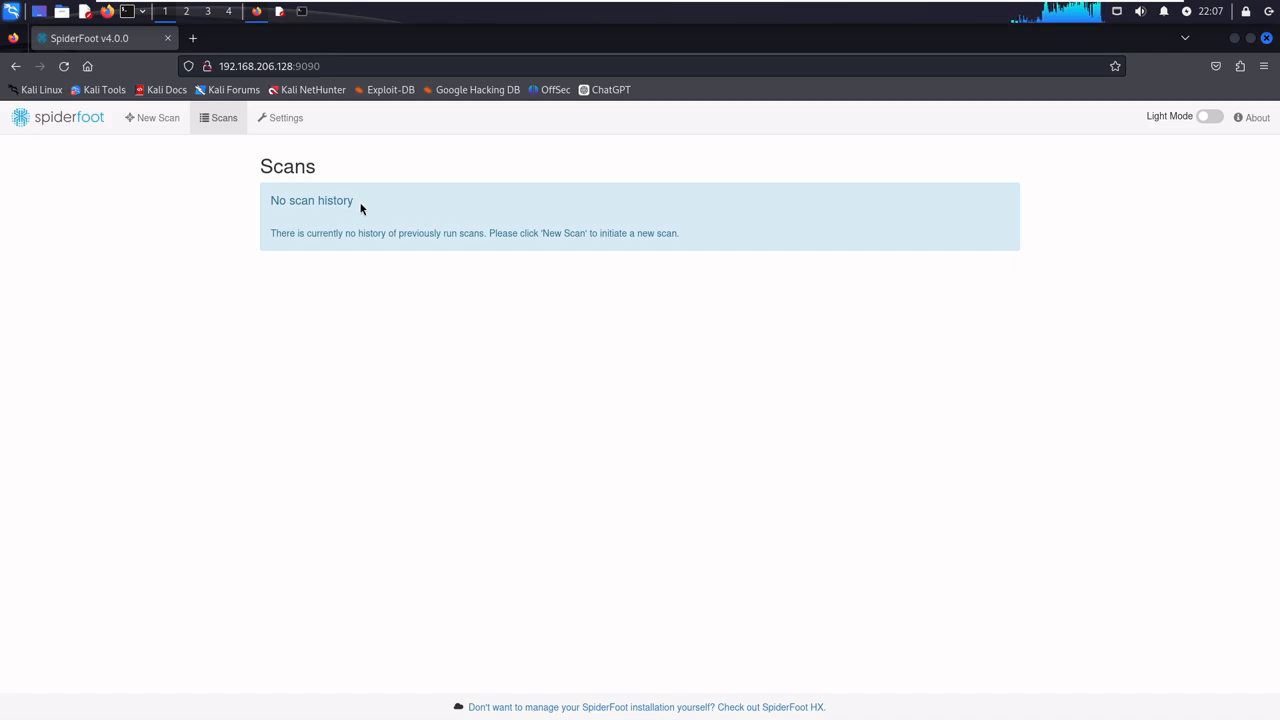
- Return to the Mousepad notes and write "login working...." one blank line below the password note
click(281, 12)
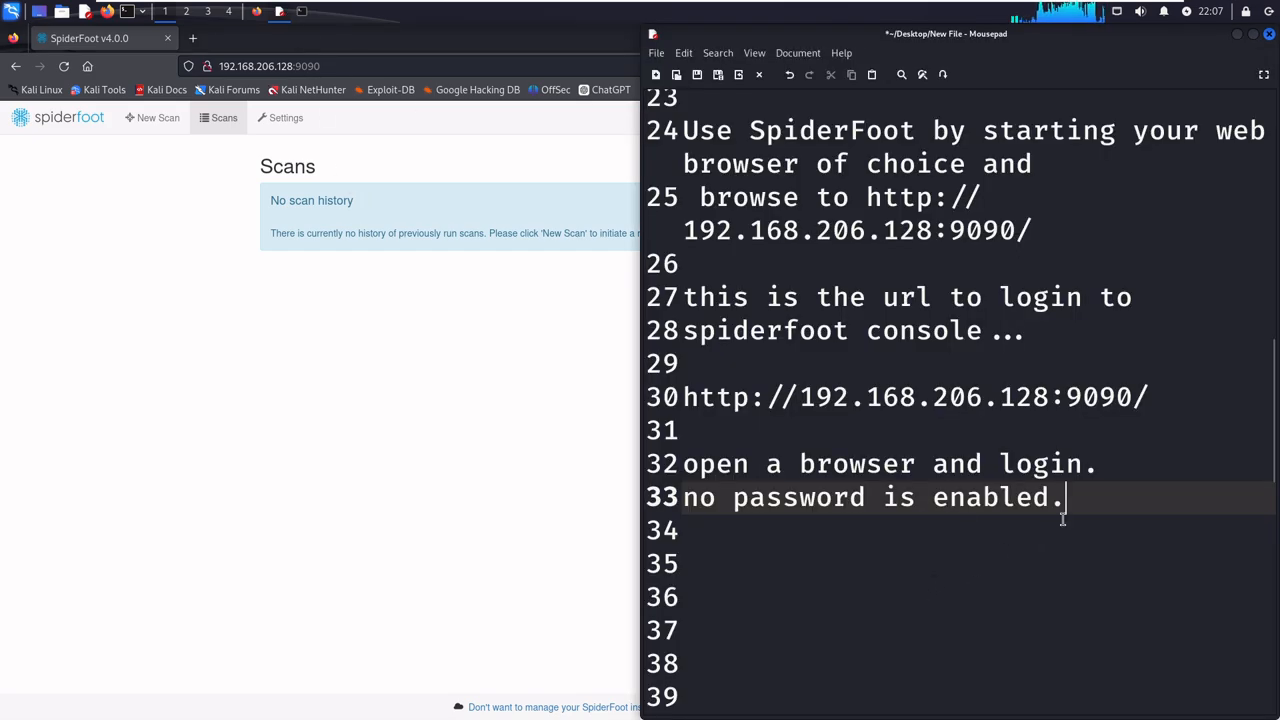
key(Down)
key(Down)
key(Down)
key(Down)
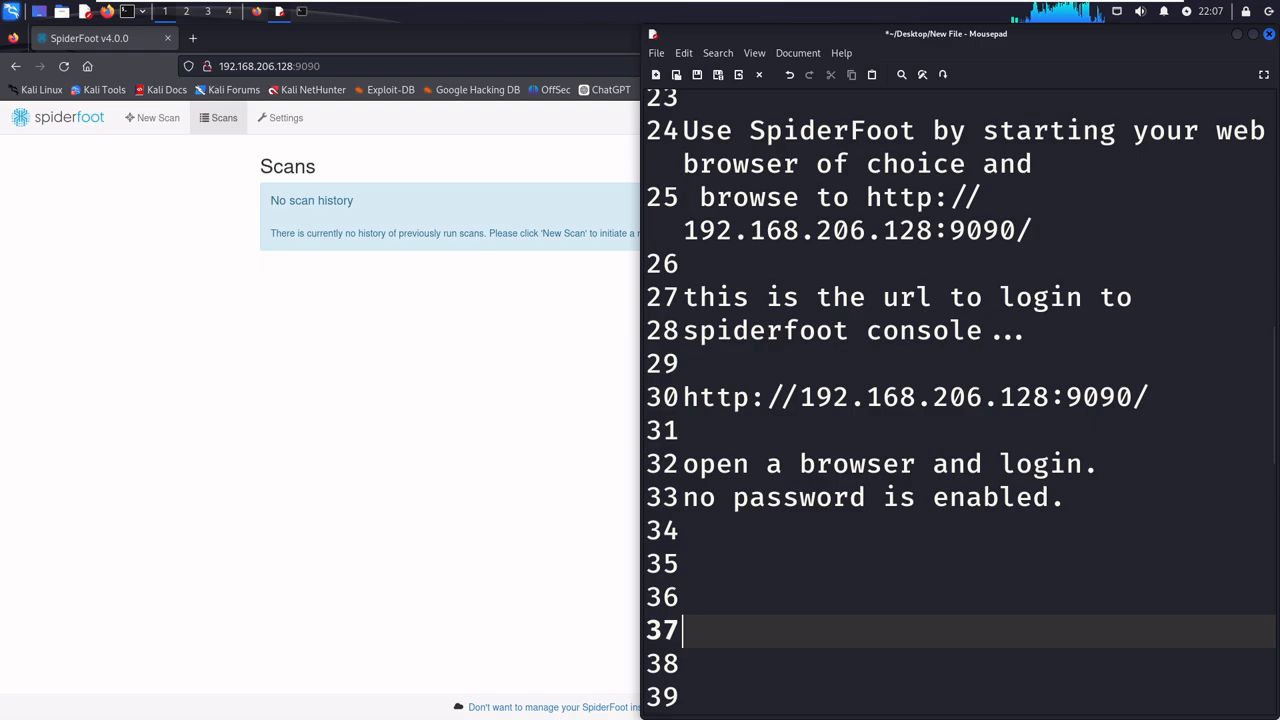
key(Up)
key(Up)
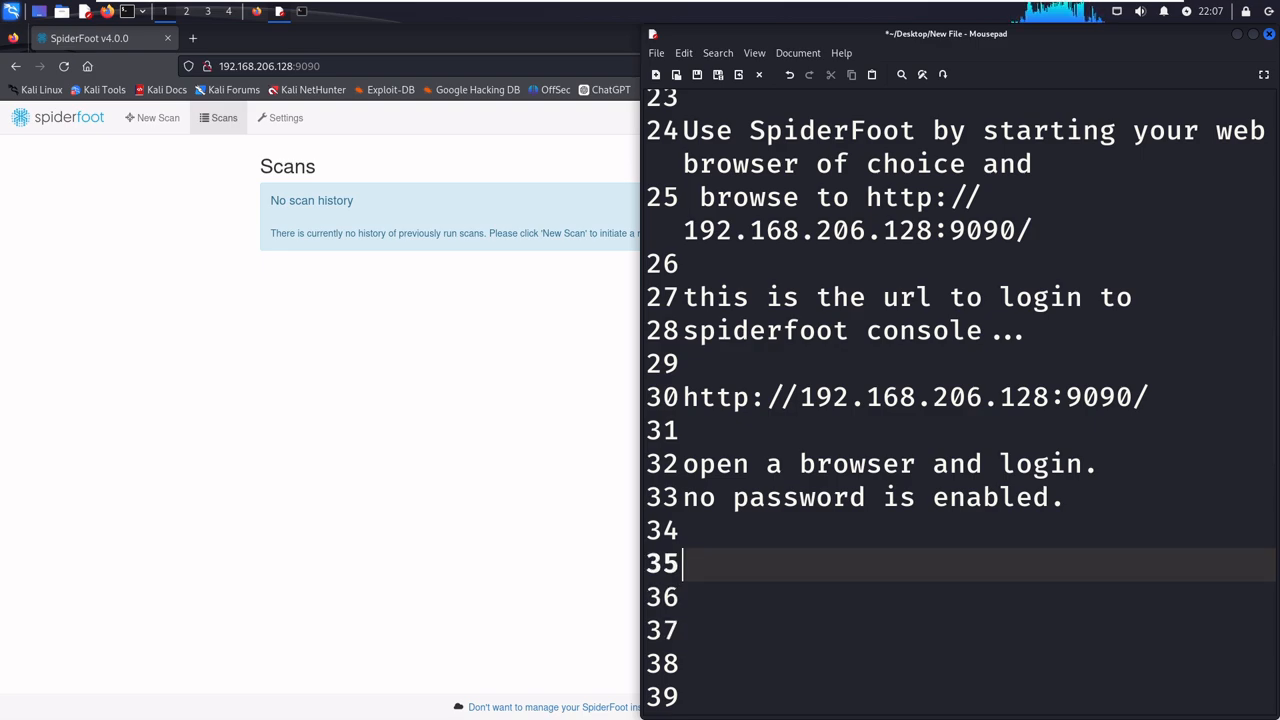
text(lo)
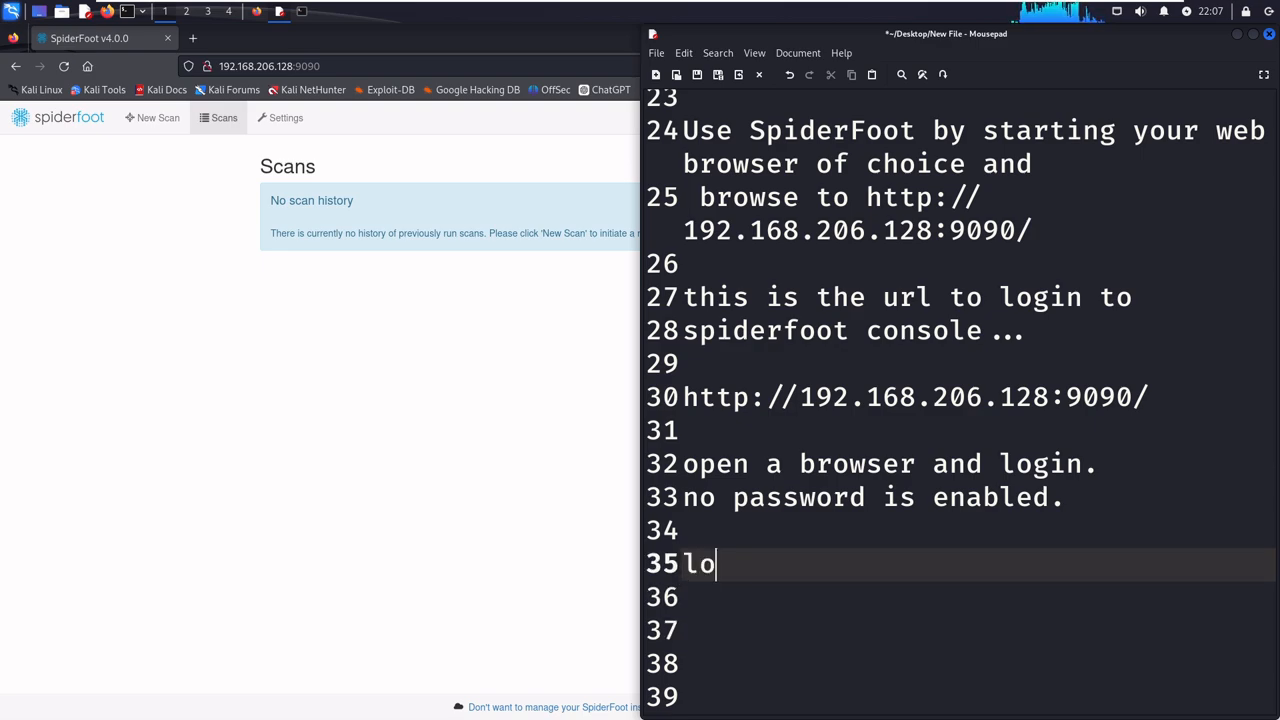
text(gin wor)
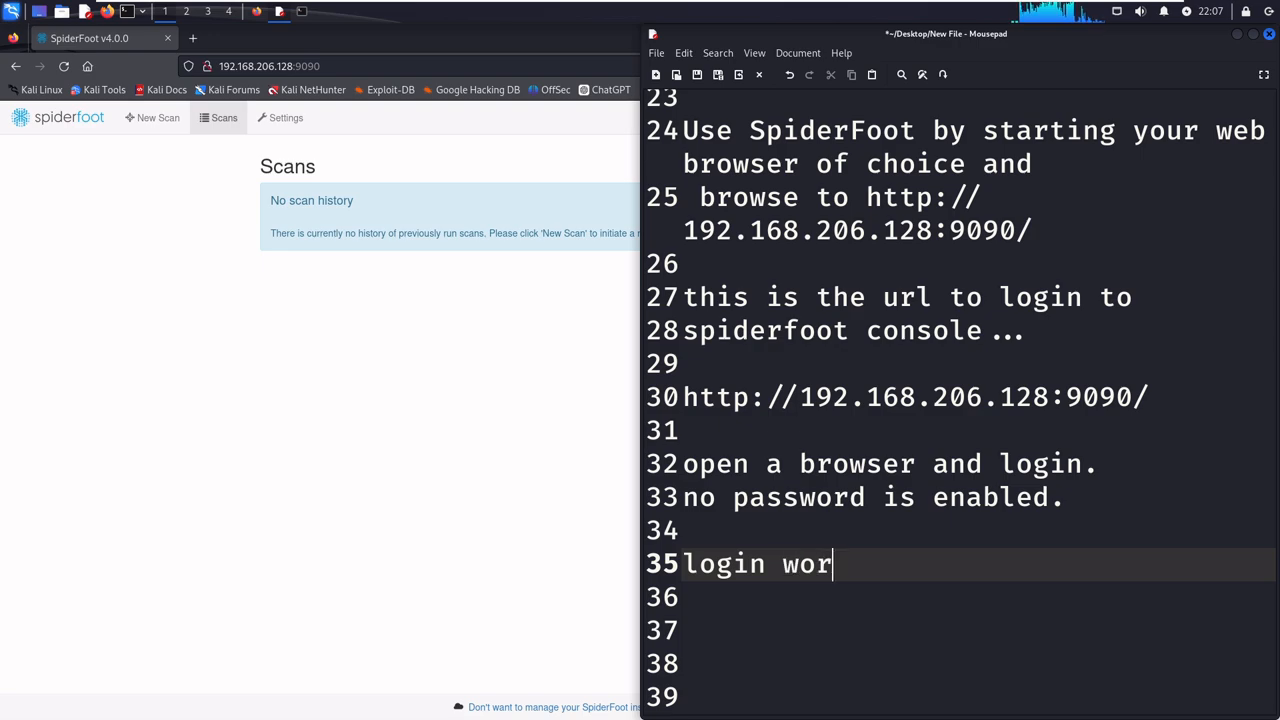
text(king....)
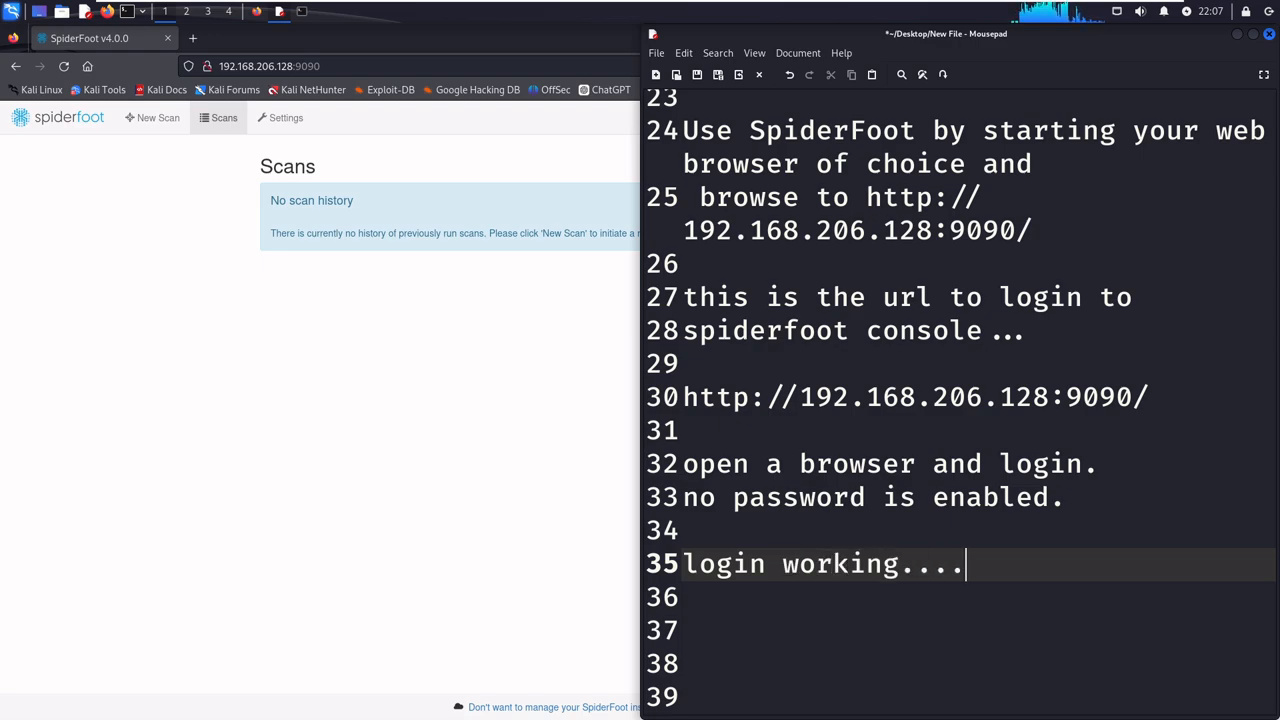
- Look through SpiderFoot's settings in the browser, viewing the Crobat API, botvrij.eu and Google Object Storage Finder modules
click(570, 373)
click(278, 120)
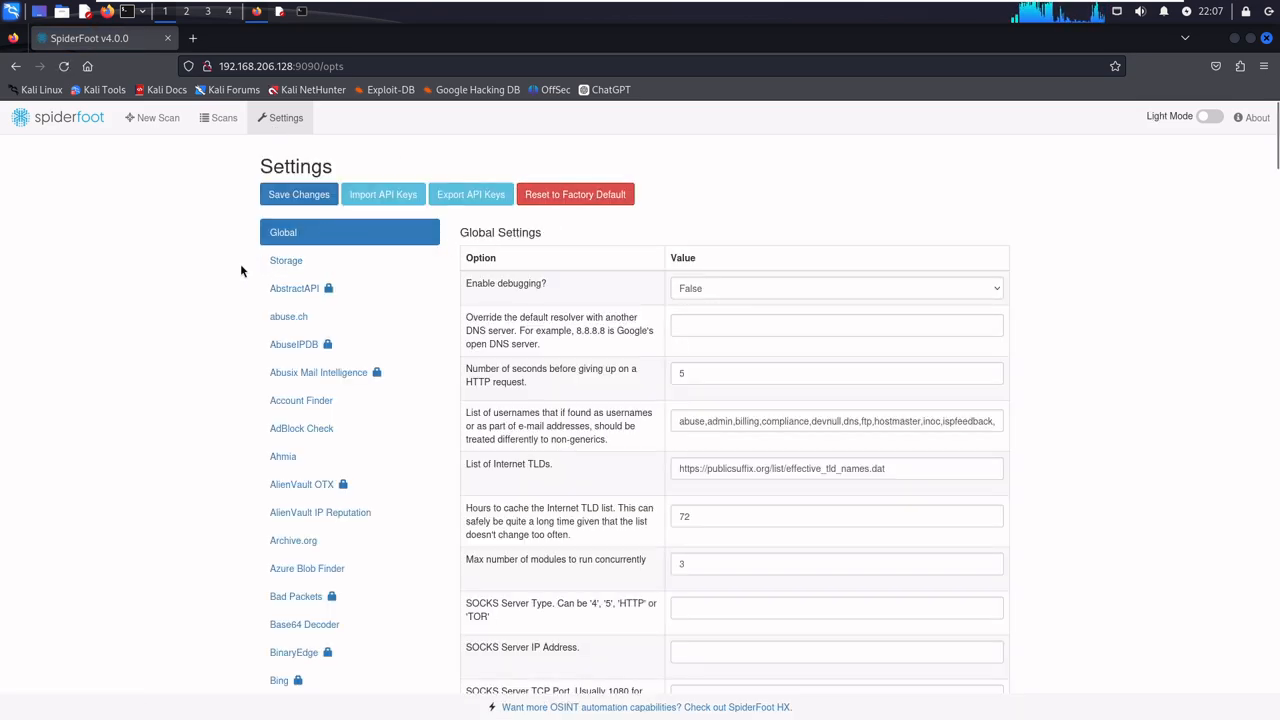
scroll(251, 276, down, 10)
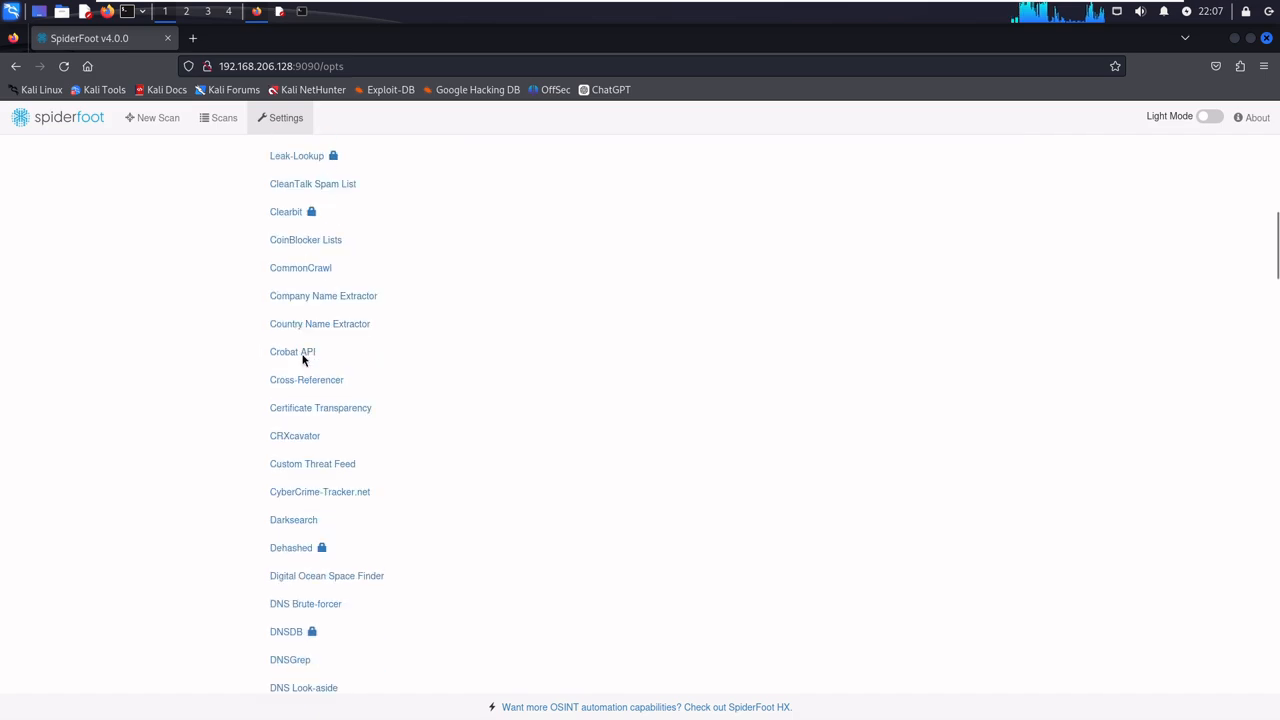
scroll(315, 368, down, 2)
click(300, 283)
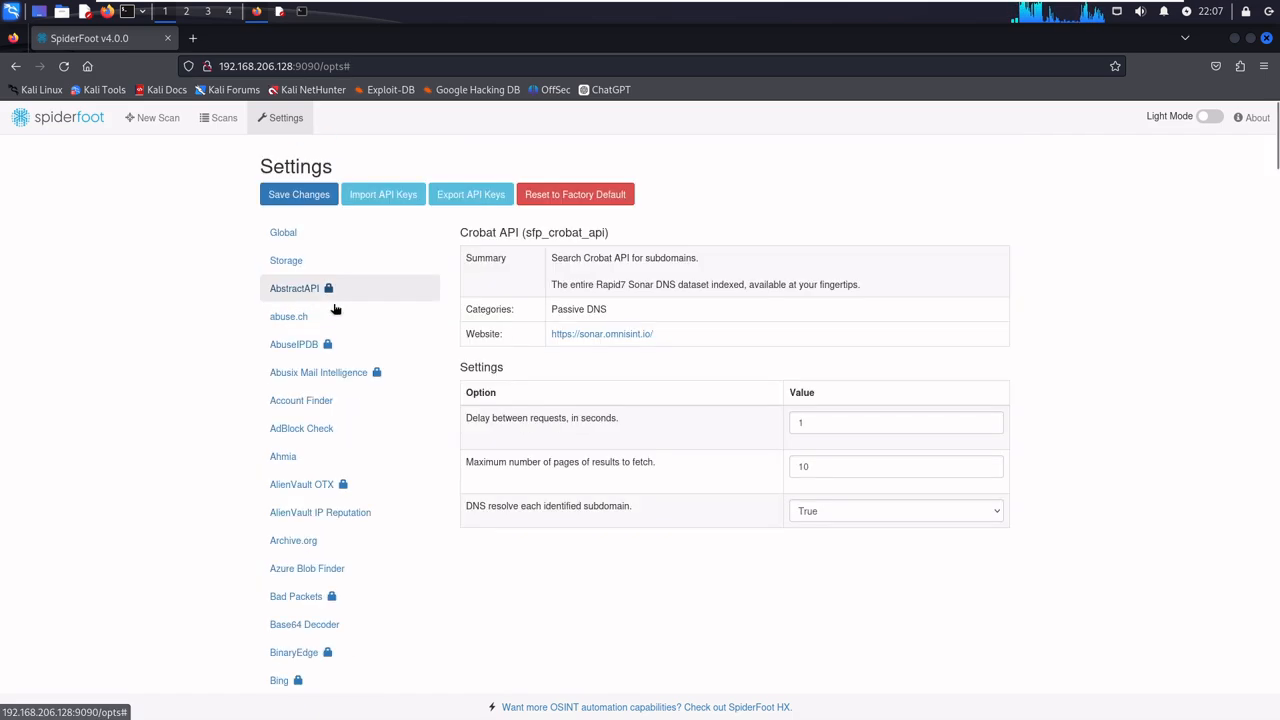
scroll(334, 426, down, 4)
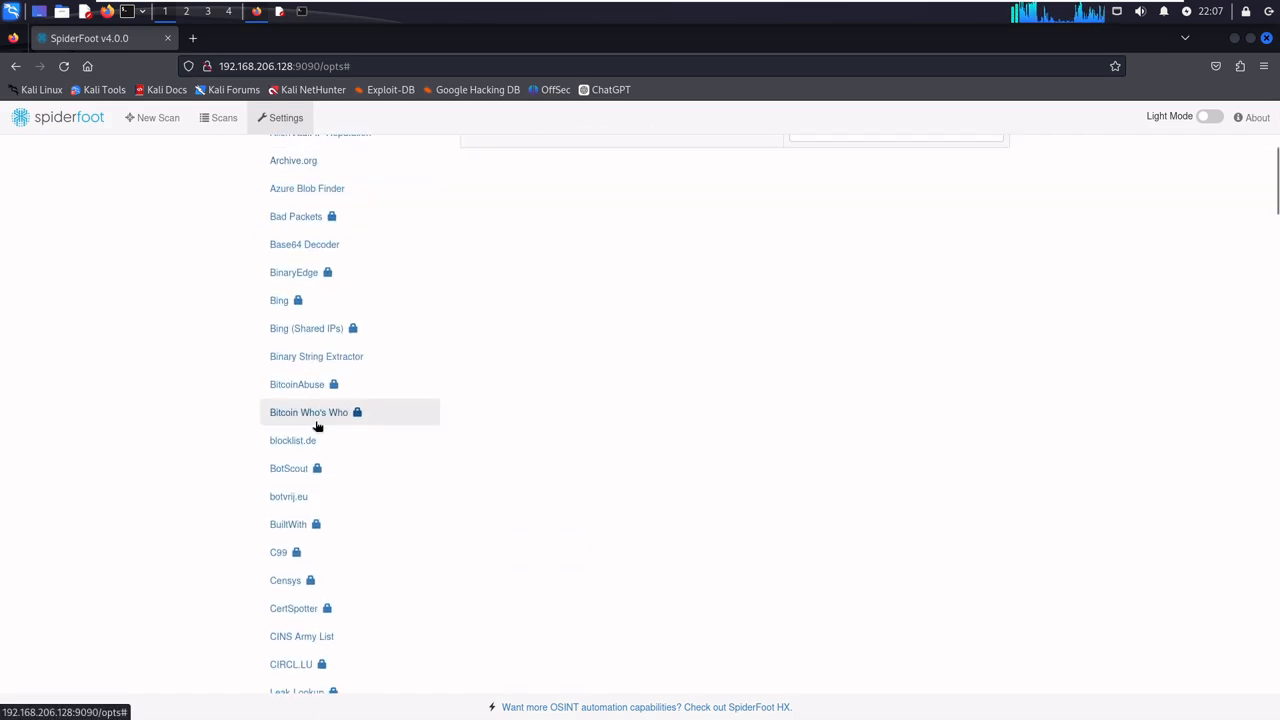
click(303, 500)
scroll(329, 443, down, 12)
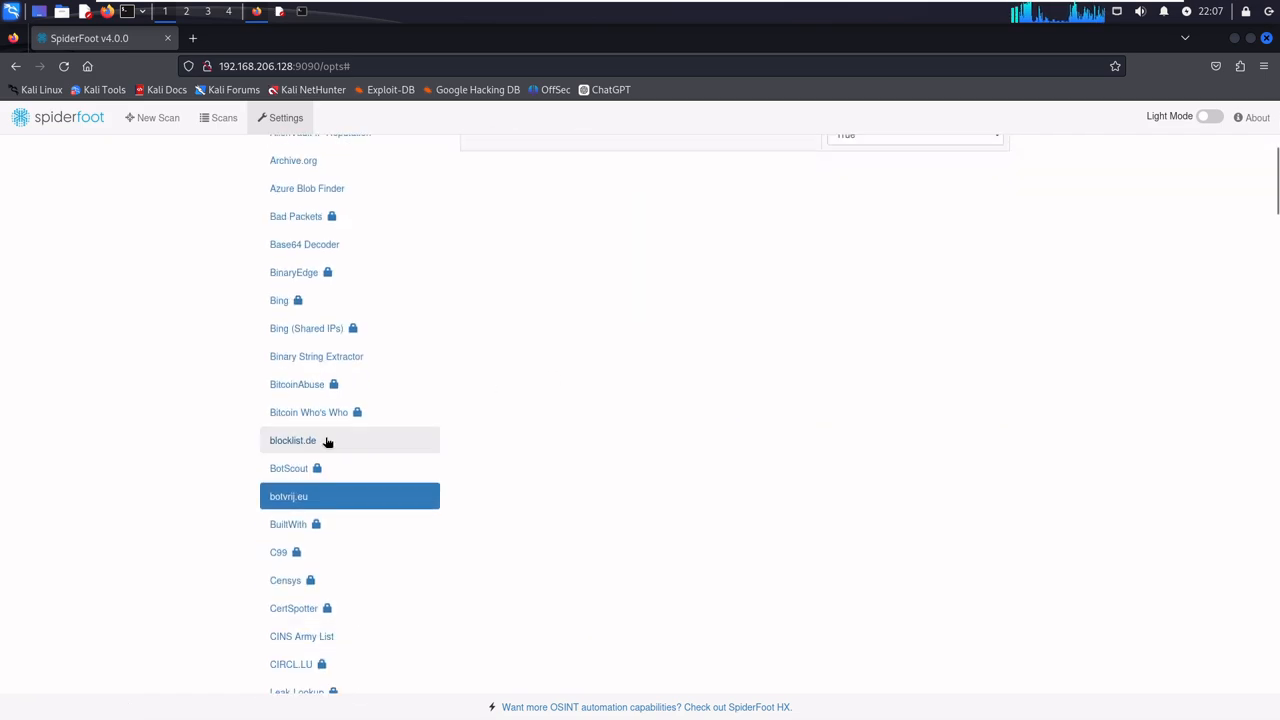
scroll(327, 443, down, 5)
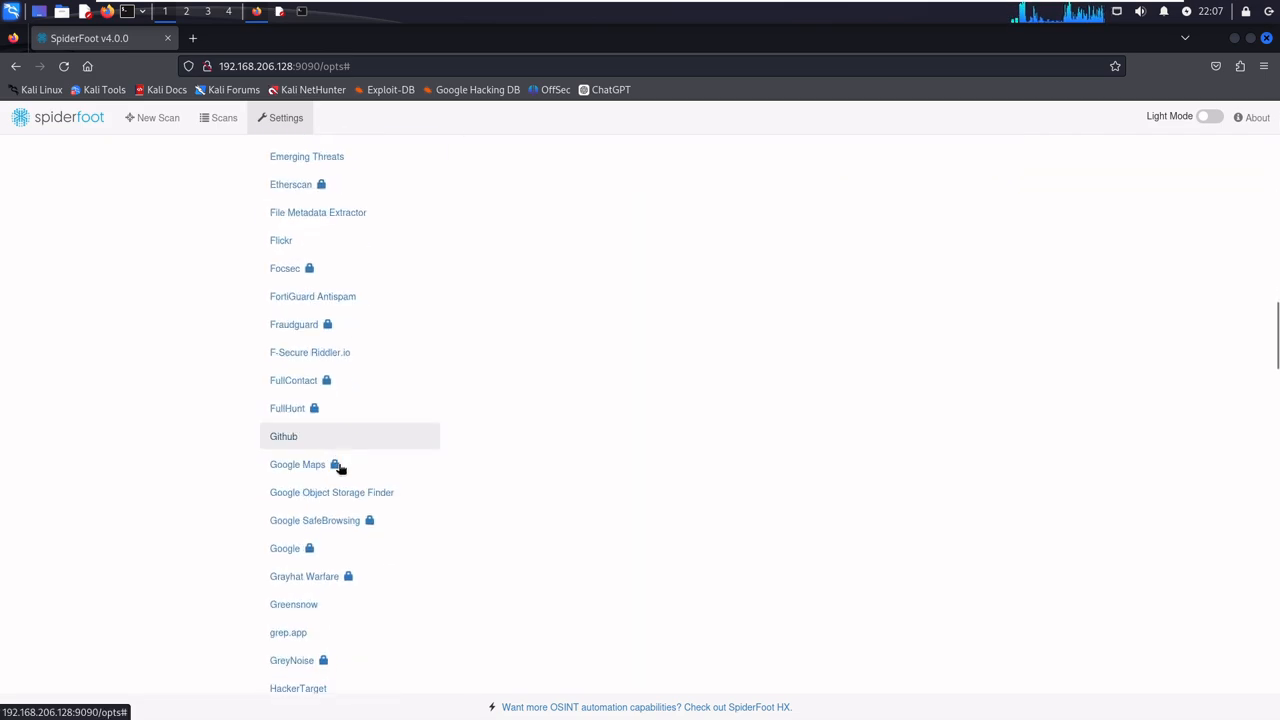
click(310, 493)
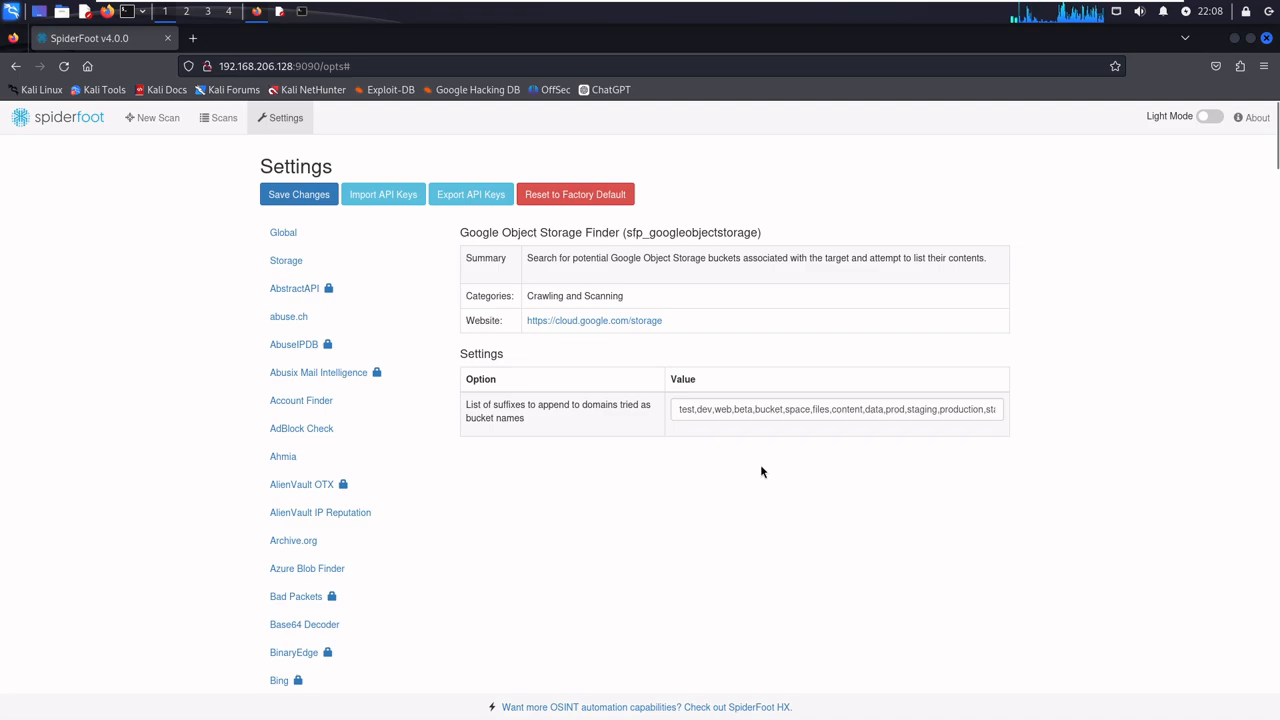
- Switch to the Mousepad notes and write "lots of module avilable...." one blank line below "login working...."
click(280, 12)
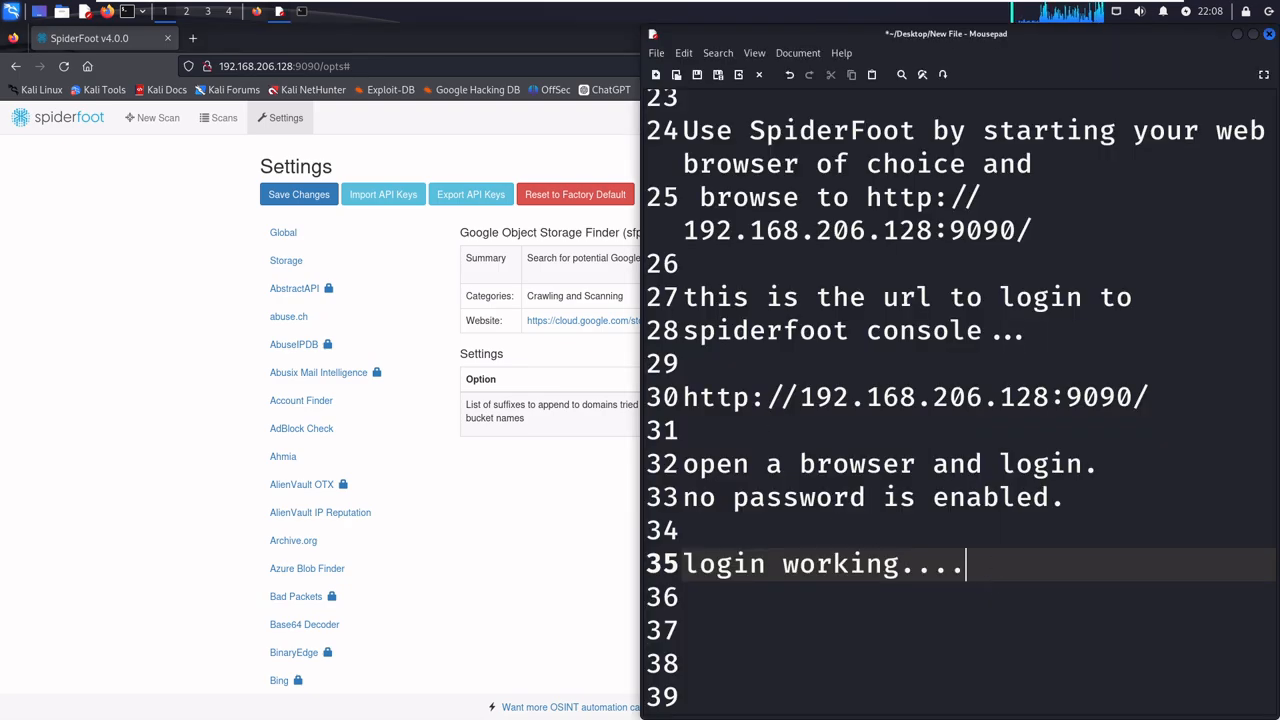
key(Return)
key(Return)
text(lots of )
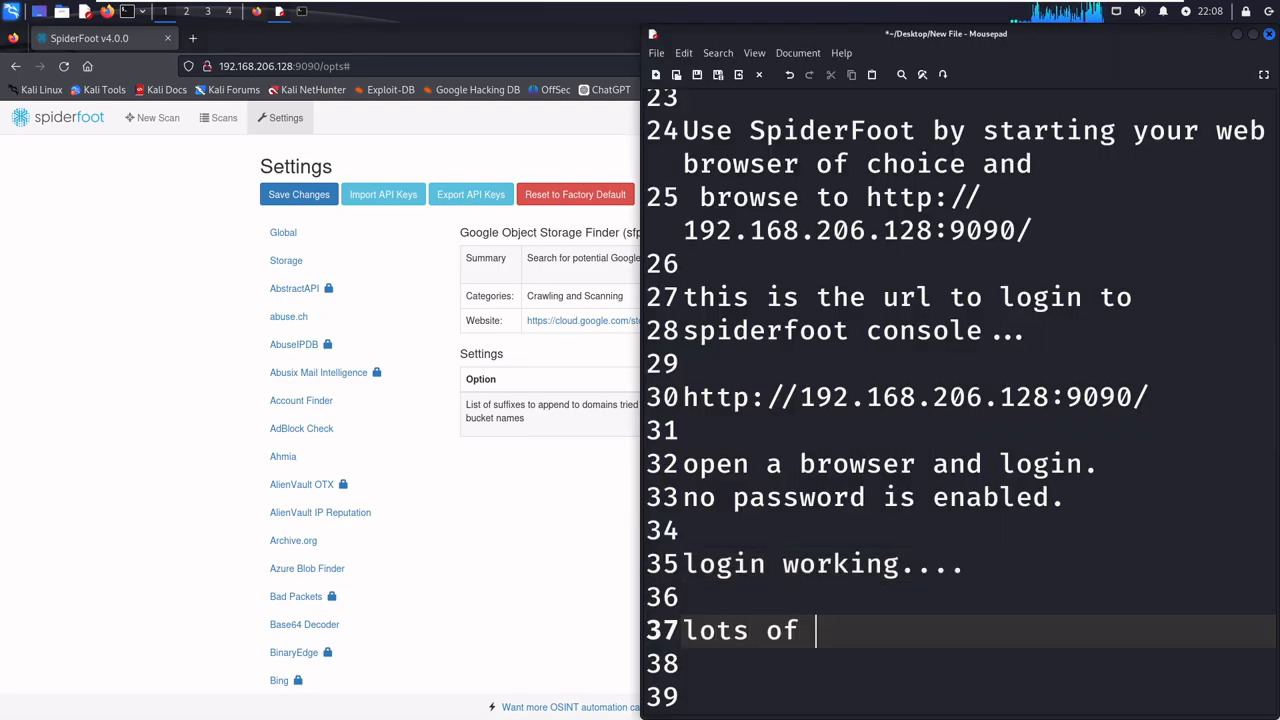
text(module )
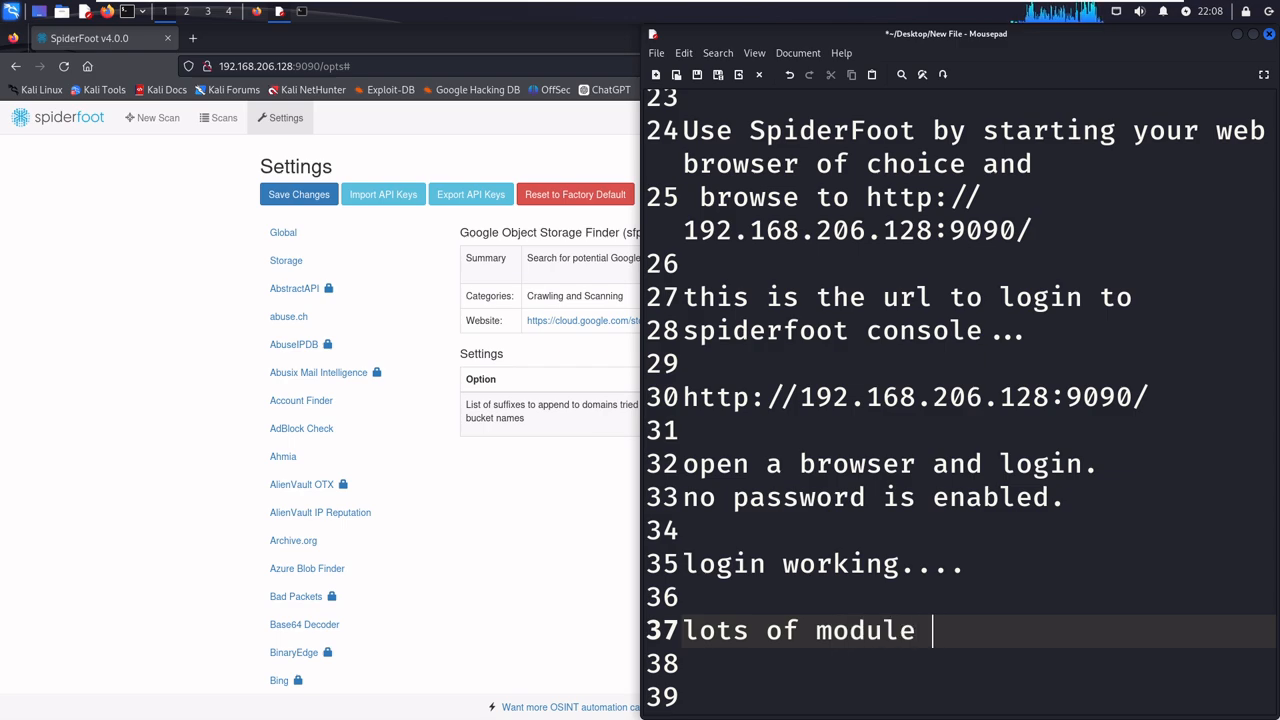
text(av)
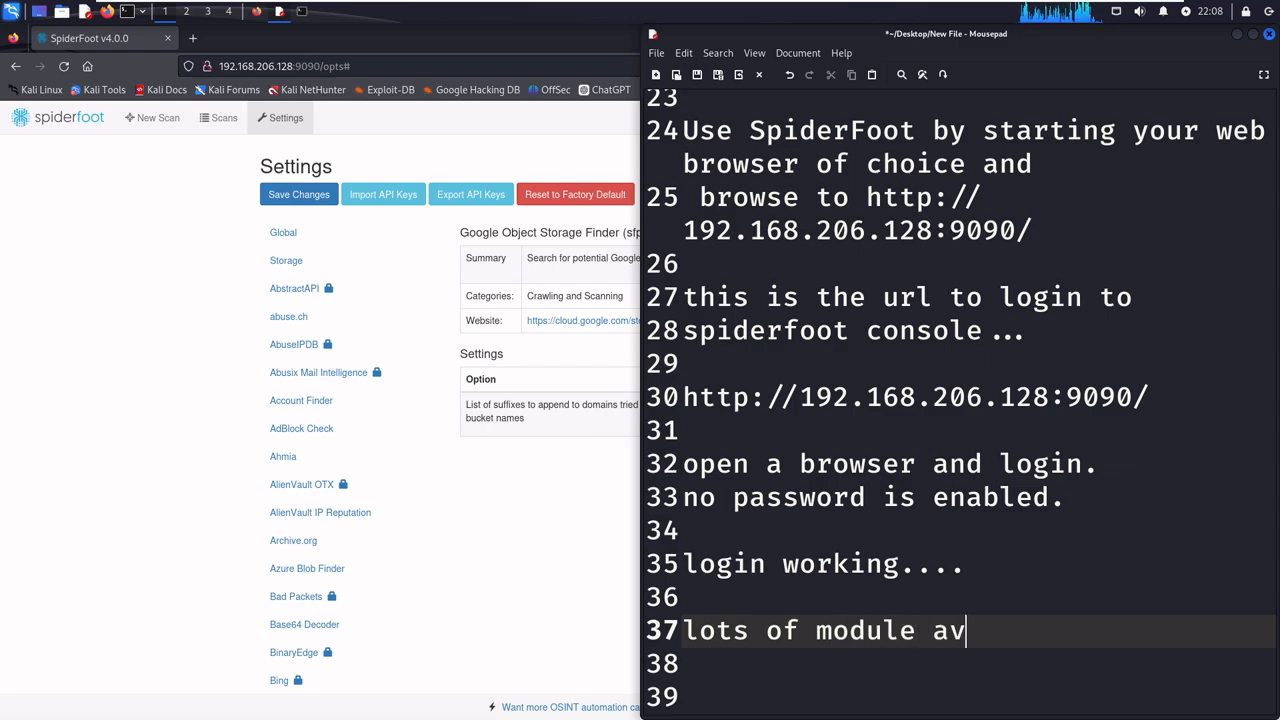
text(ilable)
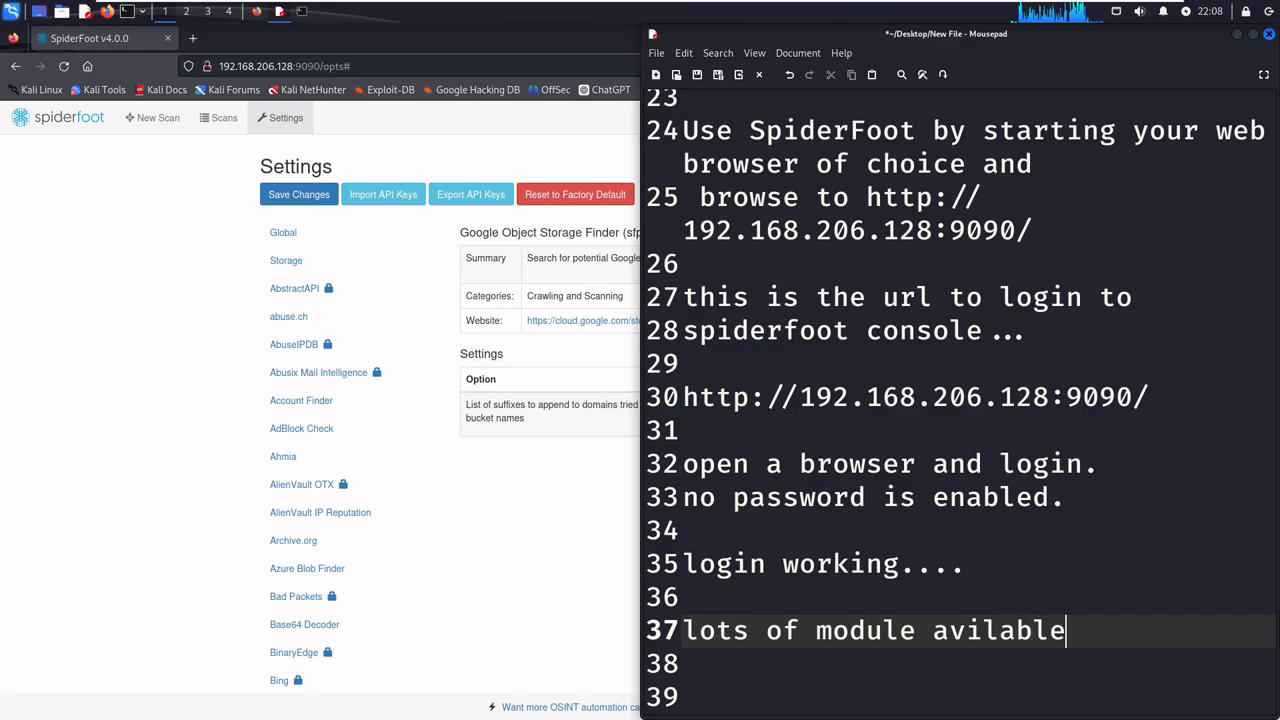
text(....)
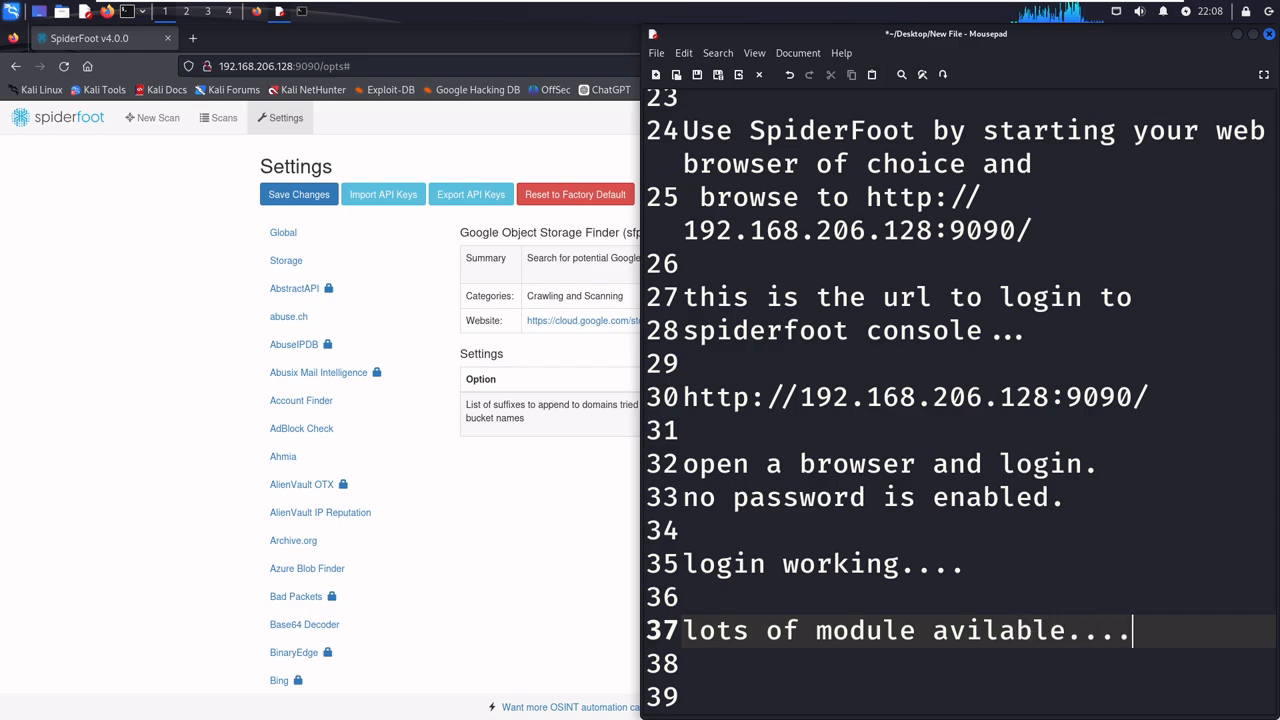
- Add the line "lets start a new scan" to the notes, two blank lines below the module note
key(Return)
key(Return)
key(Return)
key(Return)
key(Return)
key(Return)
key(Up)
key(Up)
key(Up)
text(lets s)
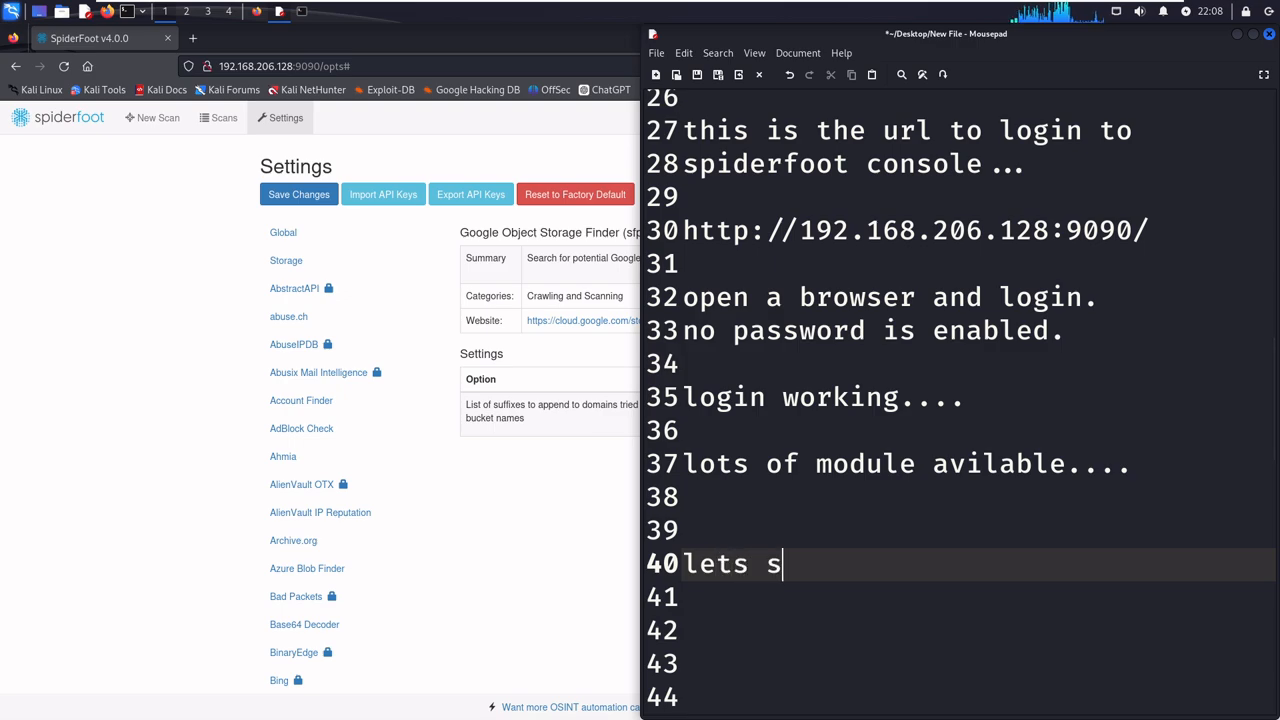
text(tart a new scan)
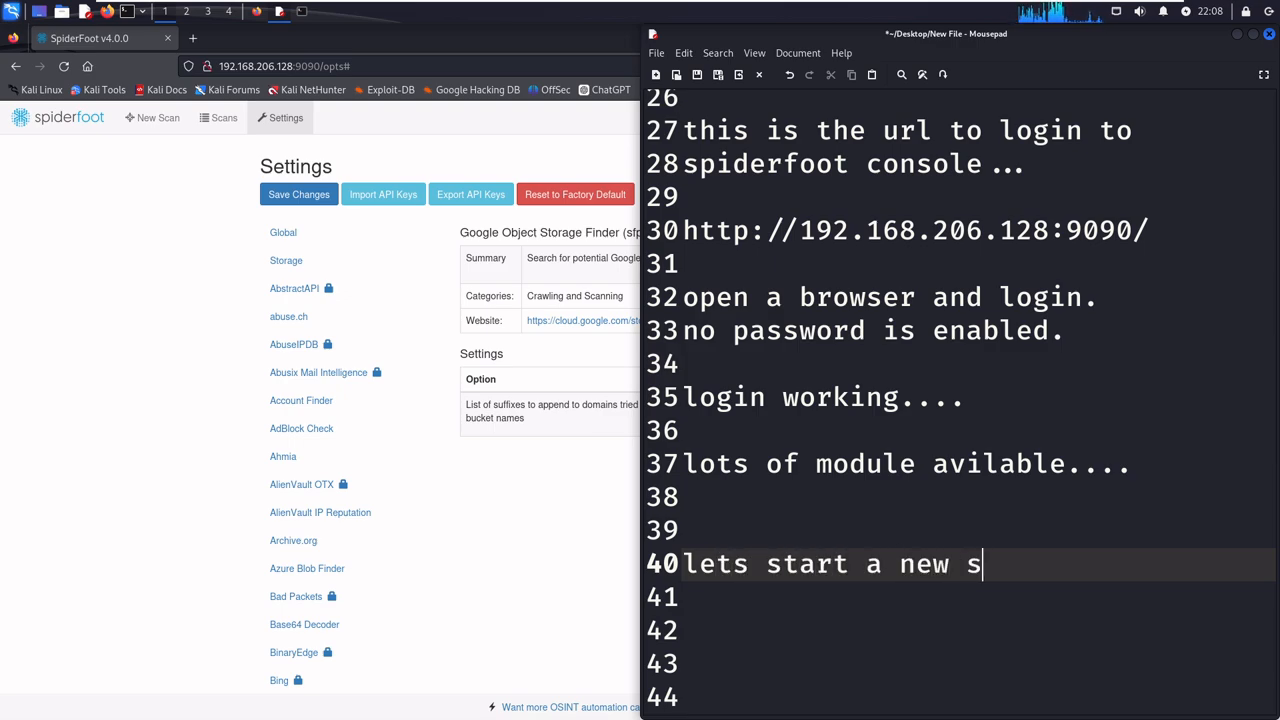
- Write "our target is 192.168.206.132" one blank line below the new scan note, leaving empty lines beneath it
key(Return)
key(Return)
key(Return)
key(Return)
key(Return)
key(Return)
key(Return)
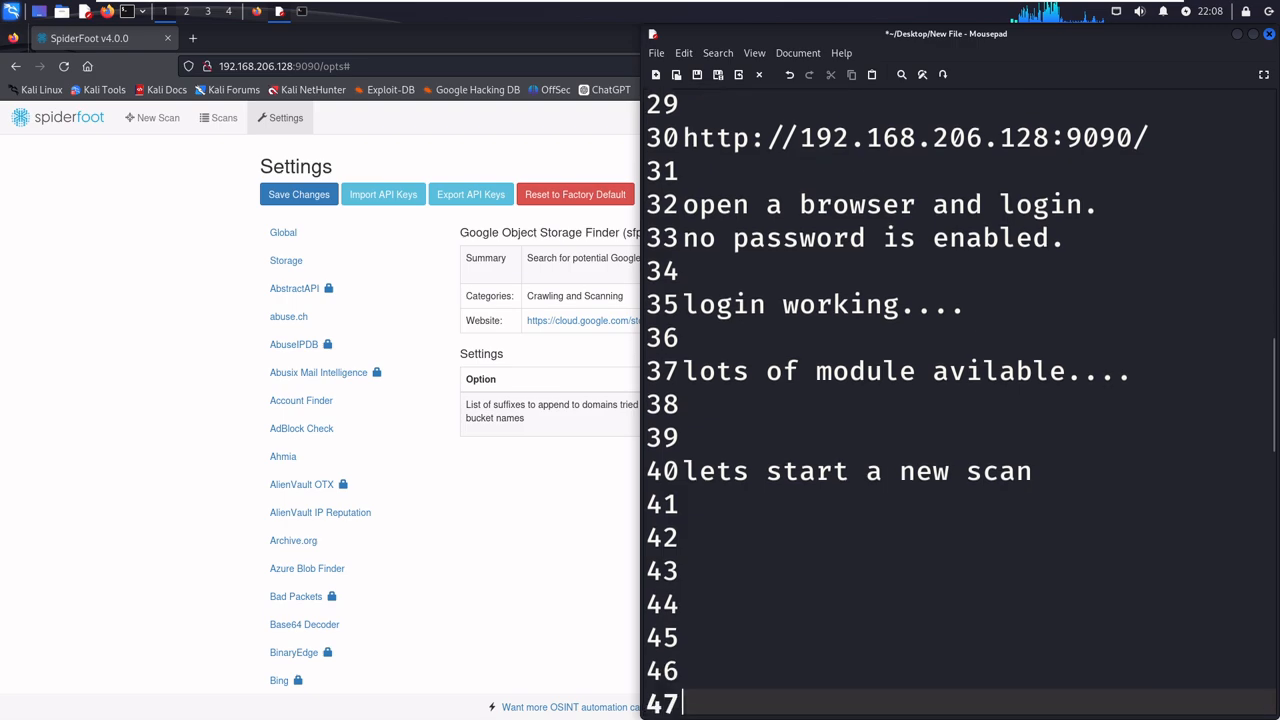
key(Up)
key(Up)
key(Up)
key(Up)
key(Up)
text(ou)
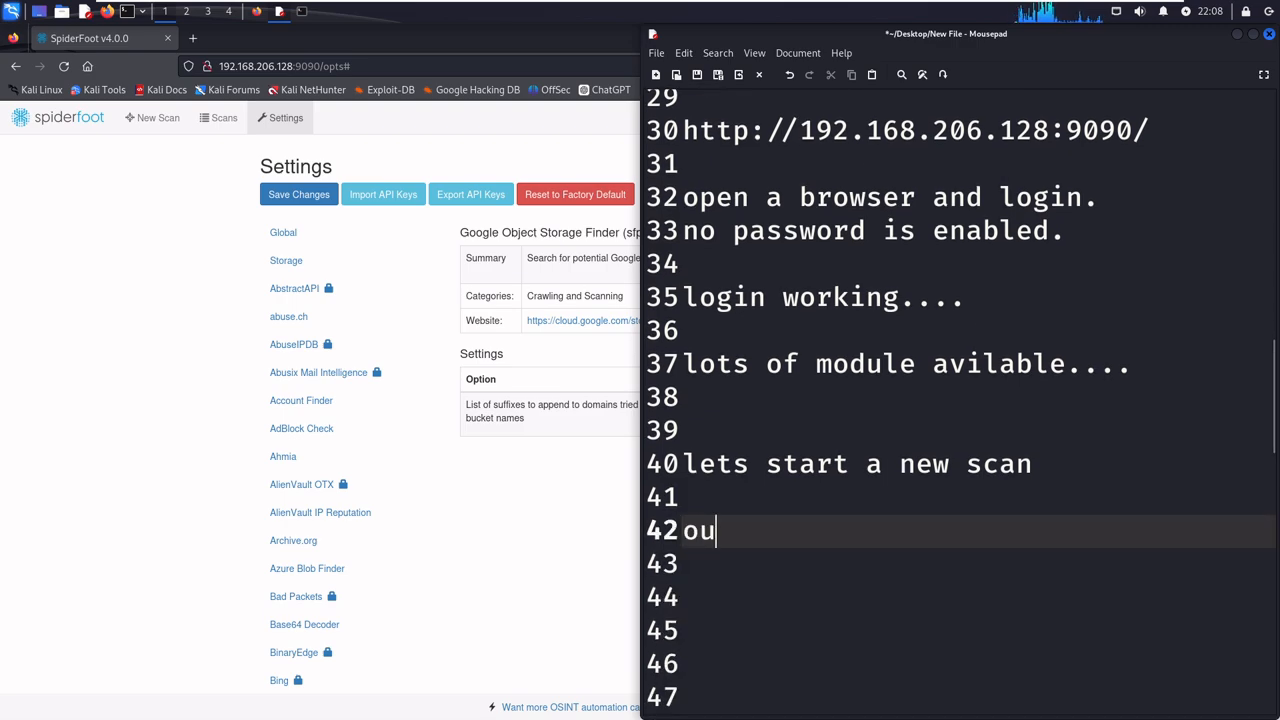
text(r targe)
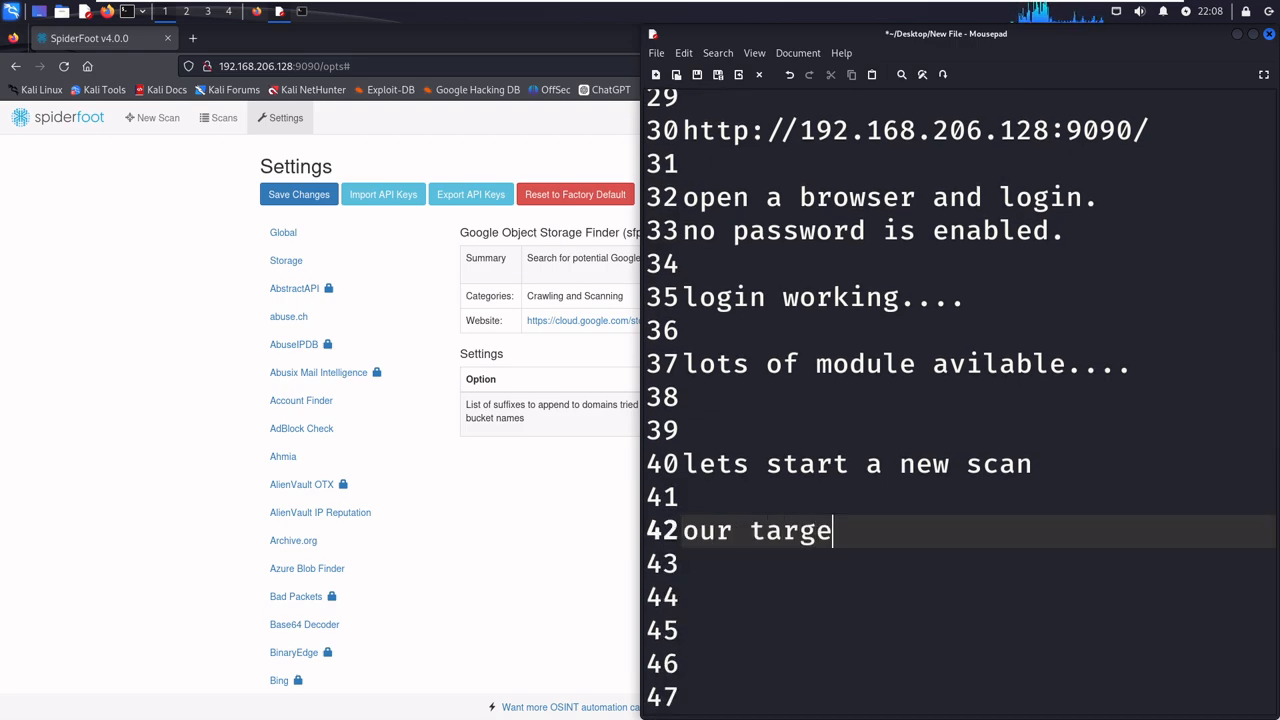
text(t is 192.1)
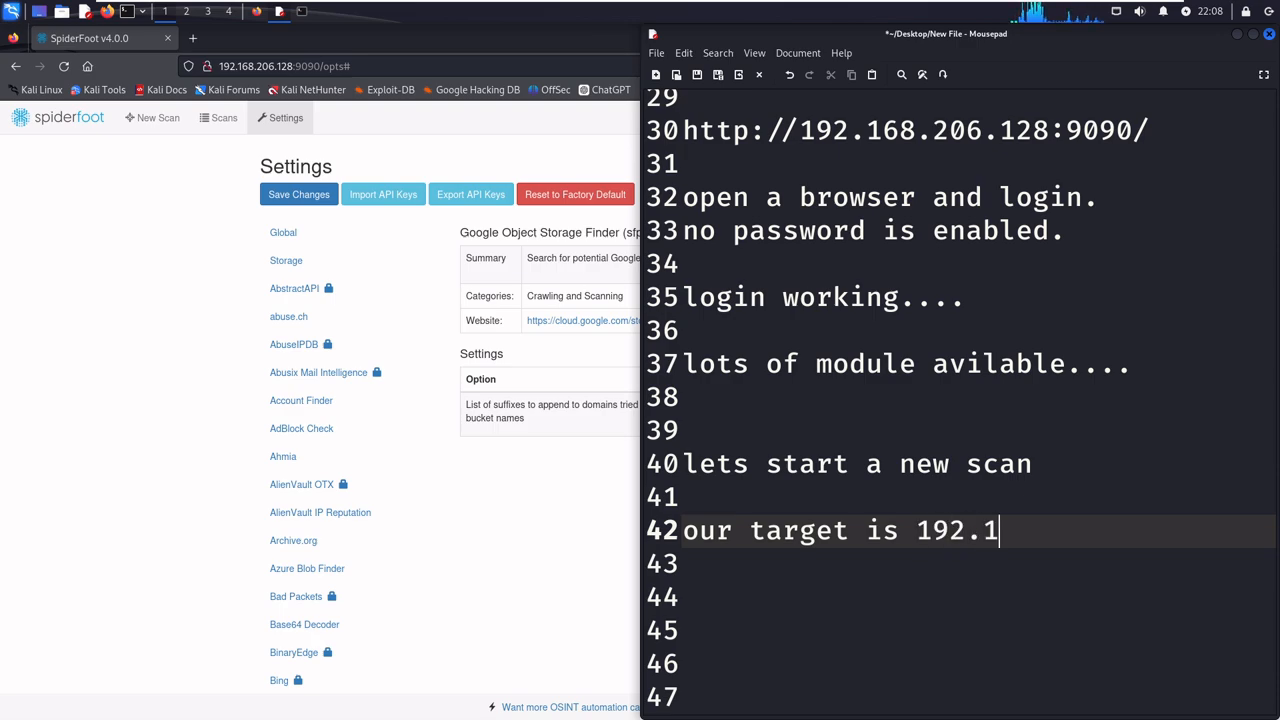
text(68.206.132)
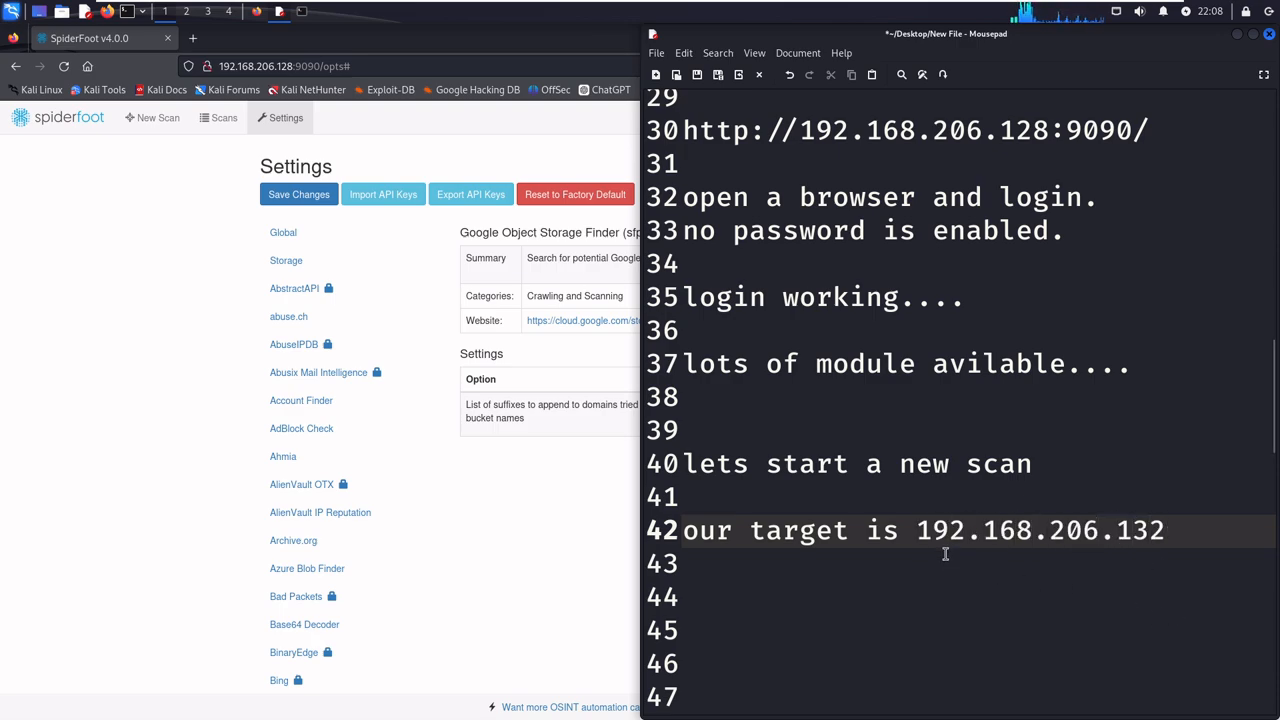
- Copy the target address 192.168.206.132 from the notes and open SpiderFoot's New Scan form in Firefox
drag(917, 531, 1160, 535)
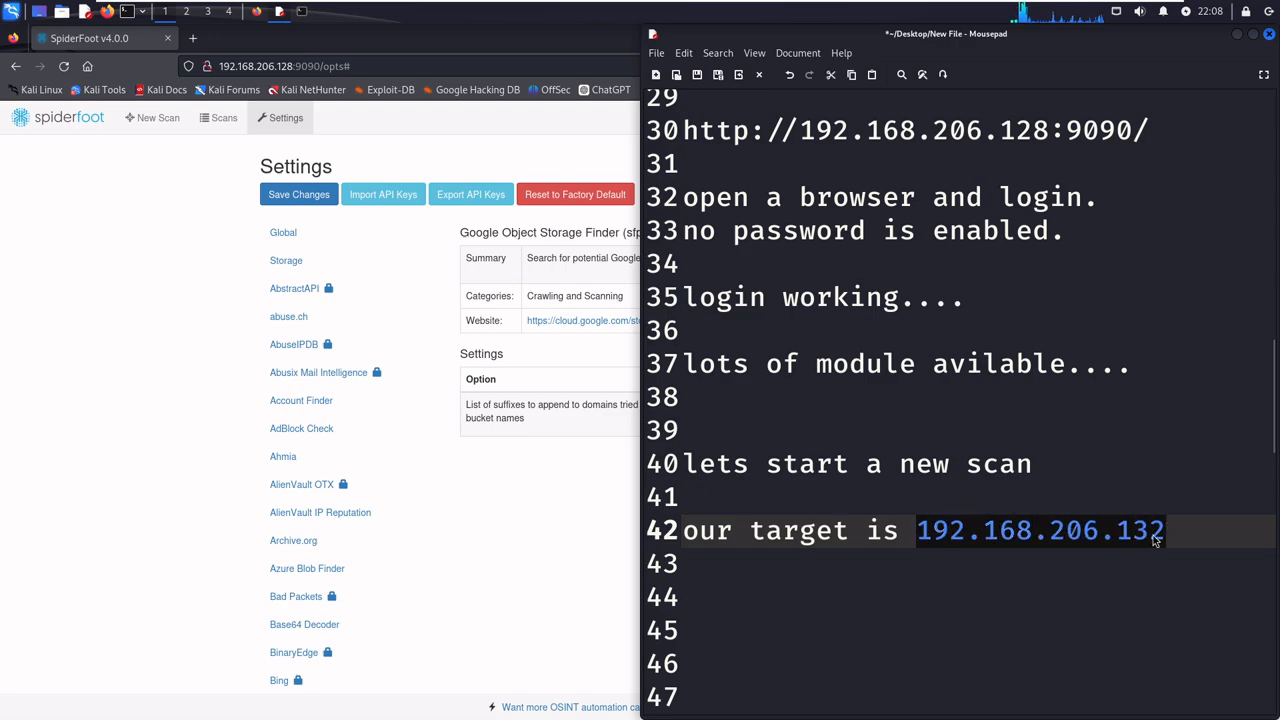
right_click(1160, 535)
click(965, 343)
click(203, 298)
click(160, 119)
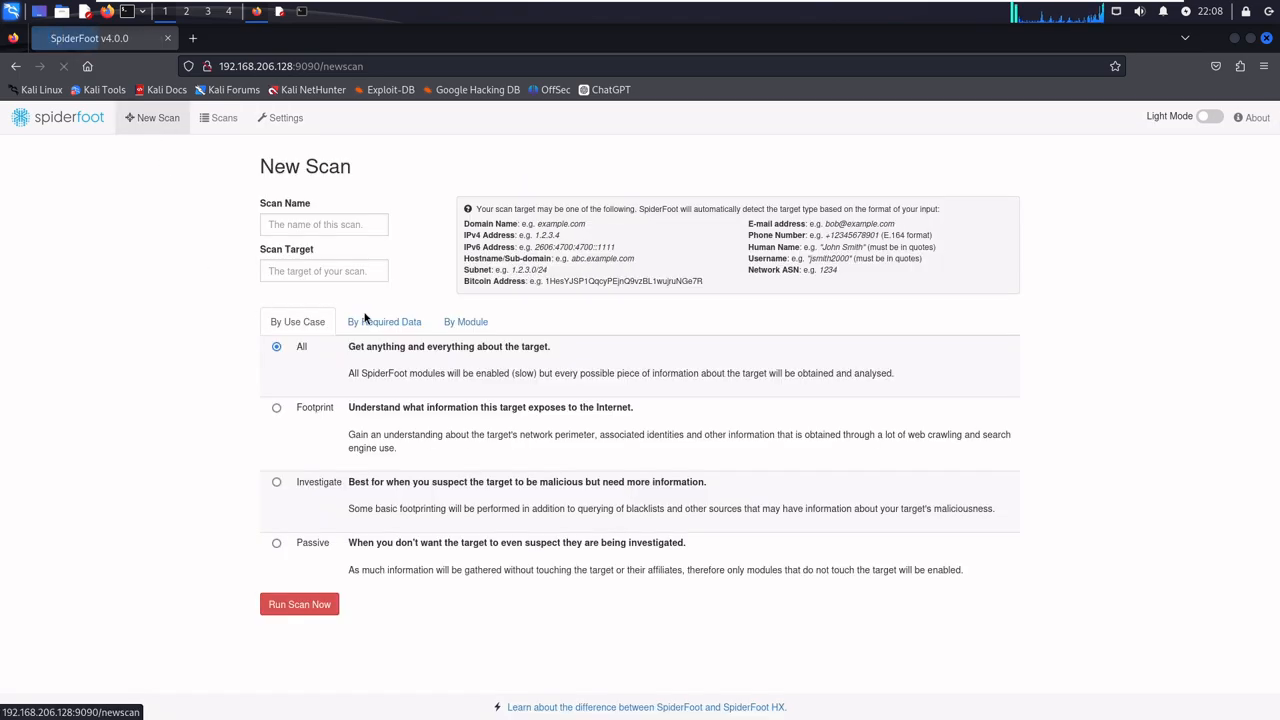
- Enter 192.168.206.132 as both the scan name and scan target, and highlight the bold description of the All use case
click(307, 226)
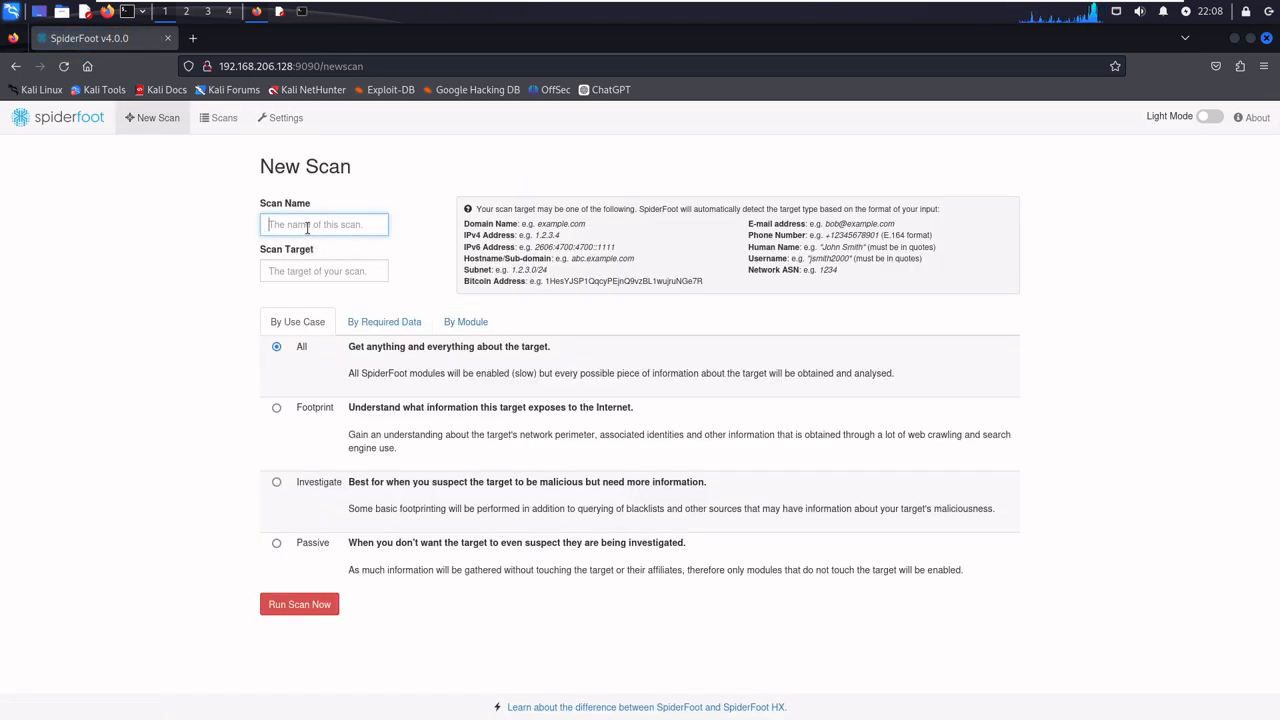
key(ctrl+v)
click(298, 276)
key(ctrl+v)
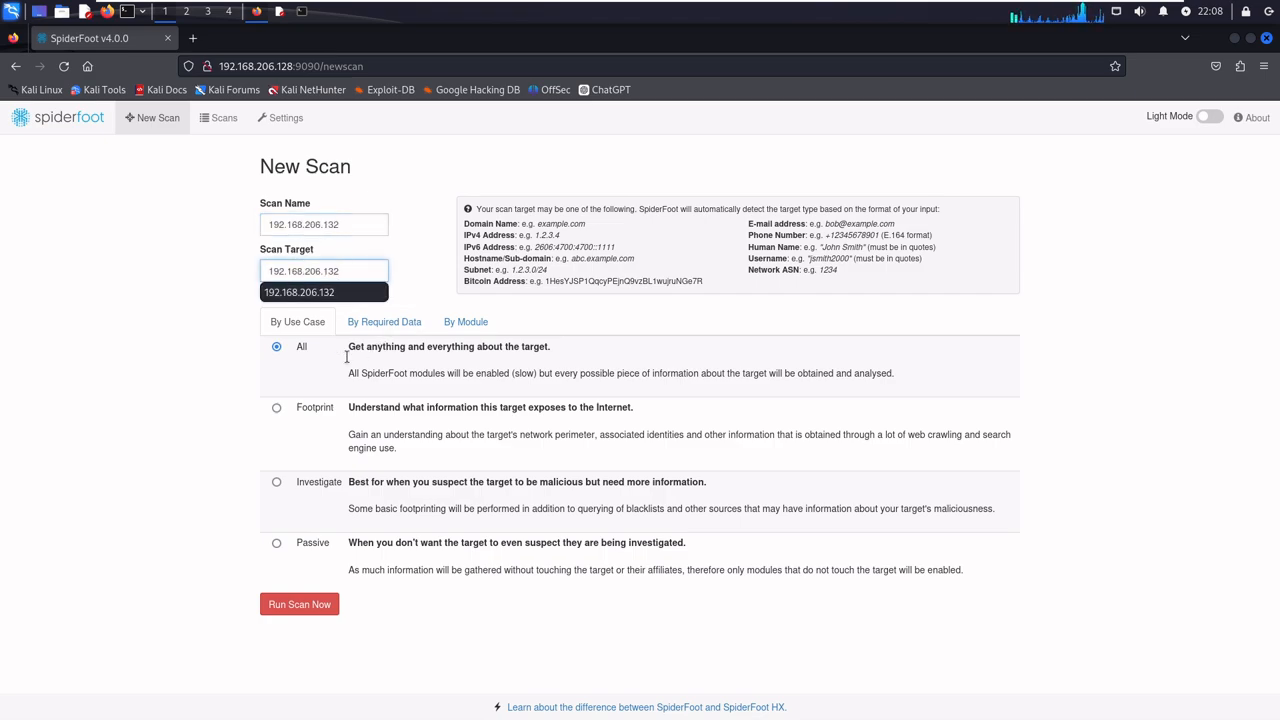
click(170, 330)
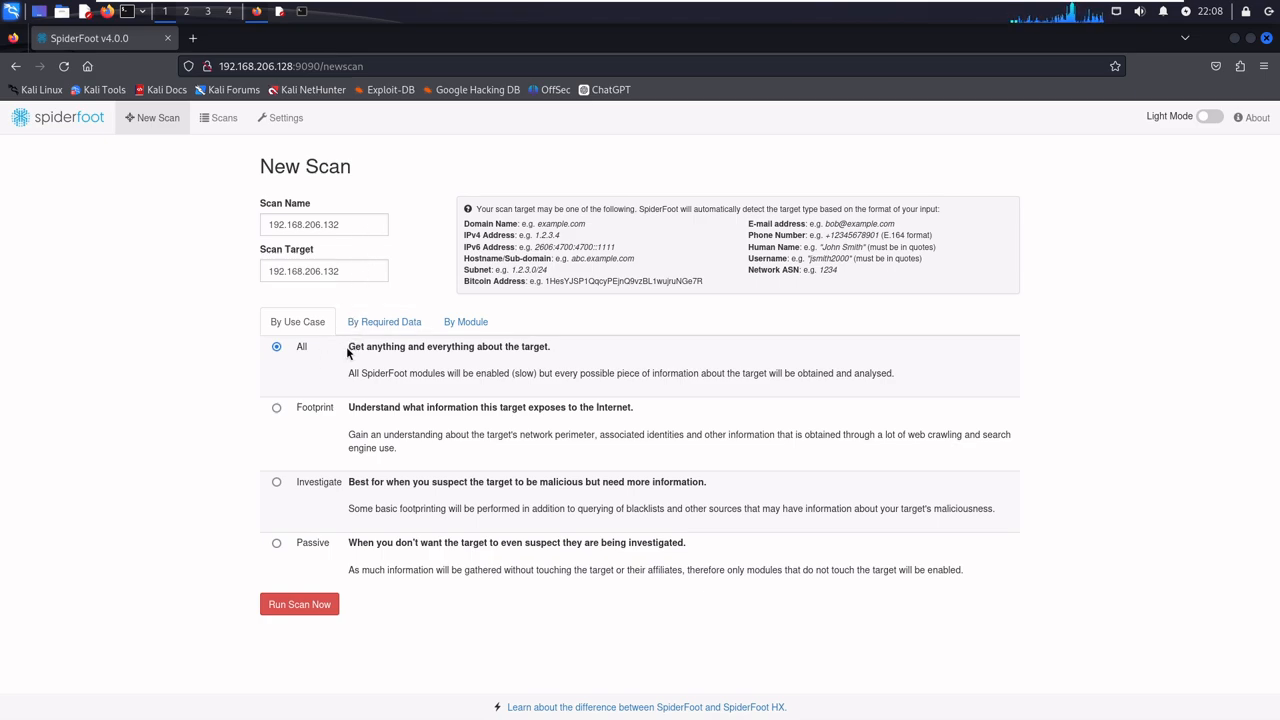
drag(349, 352, 570, 353)
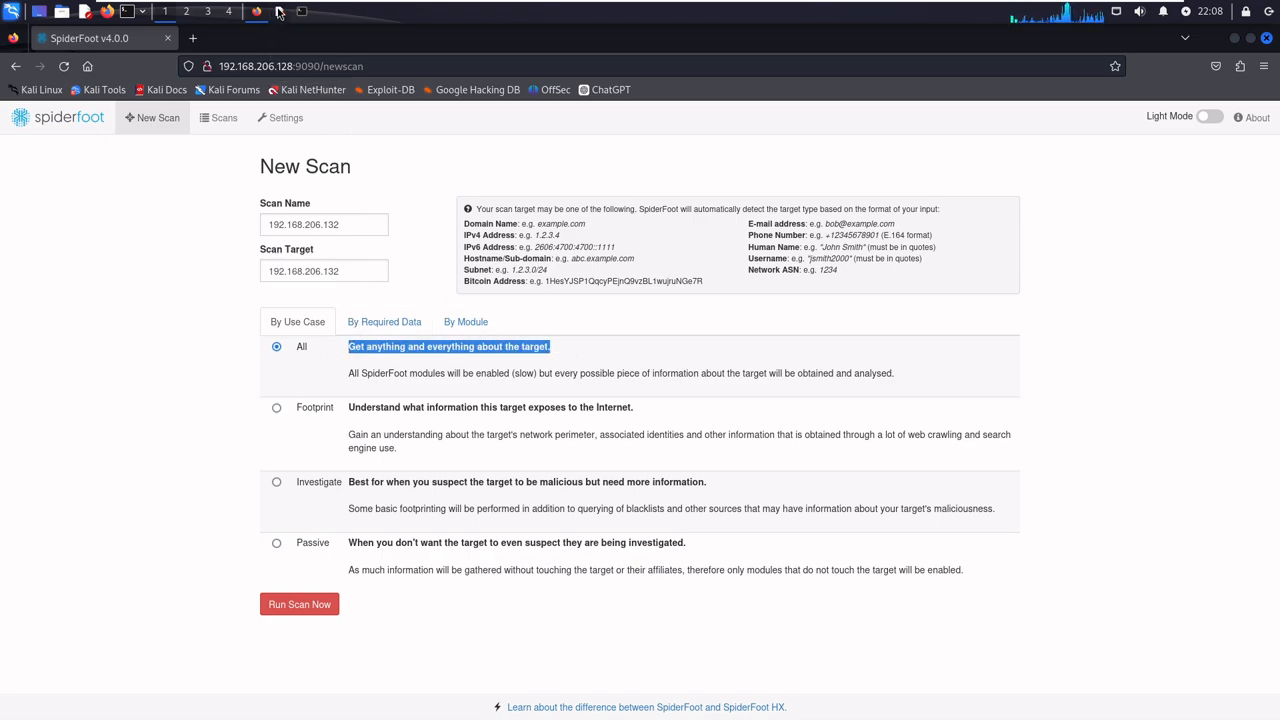
- Return to the Mousepad notes and write "click on new scan and give the scan" two blank lines below the target note
click(279, 11)
key(Return)
key(Return)
key(Return)
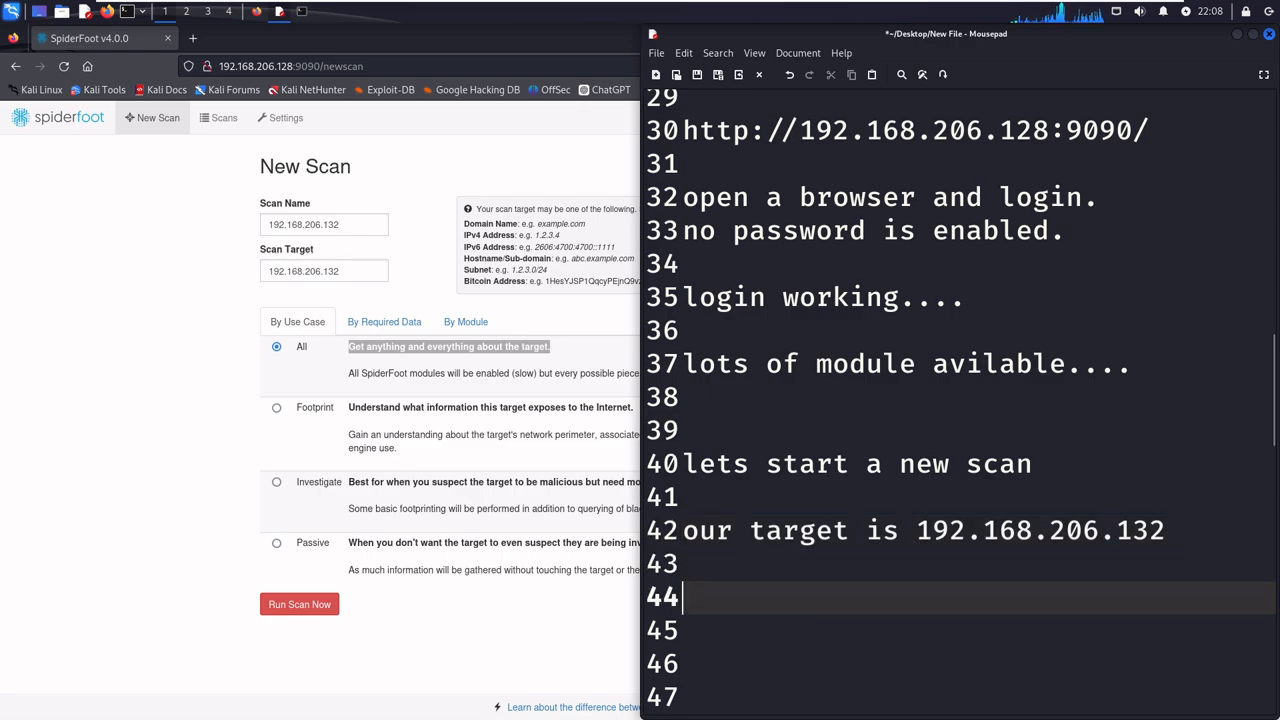
text(click)
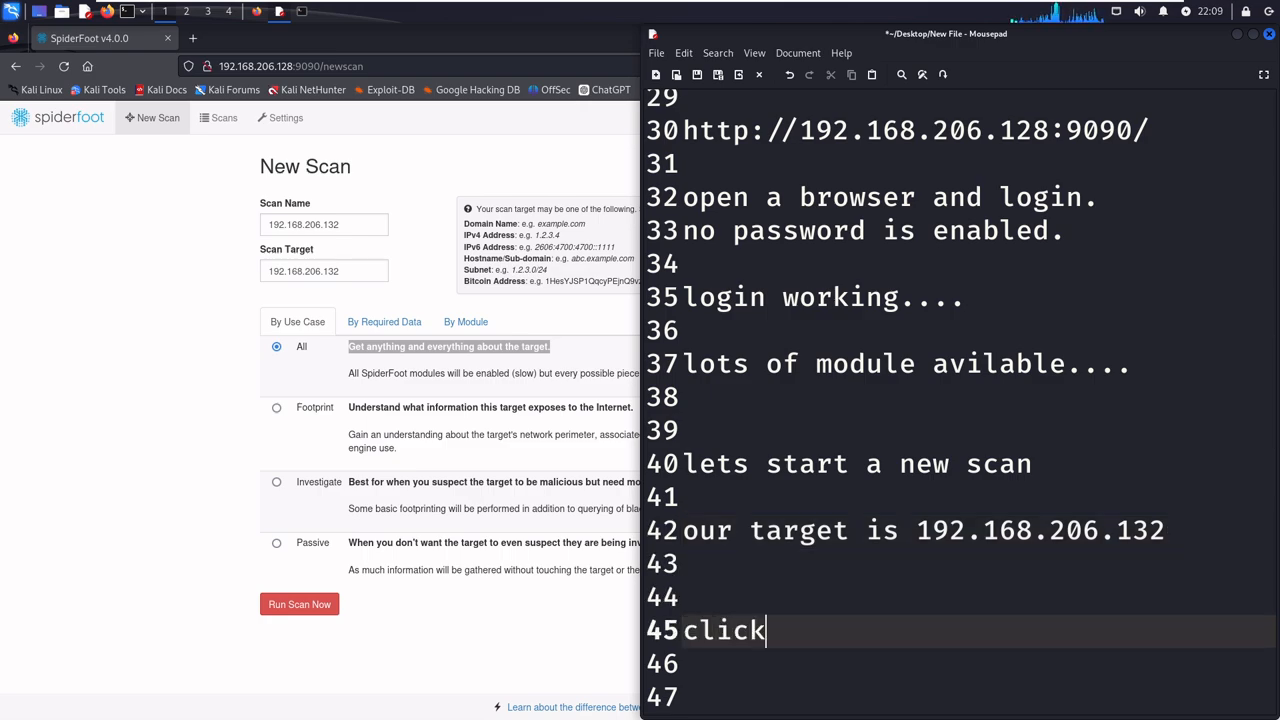
text( on n)
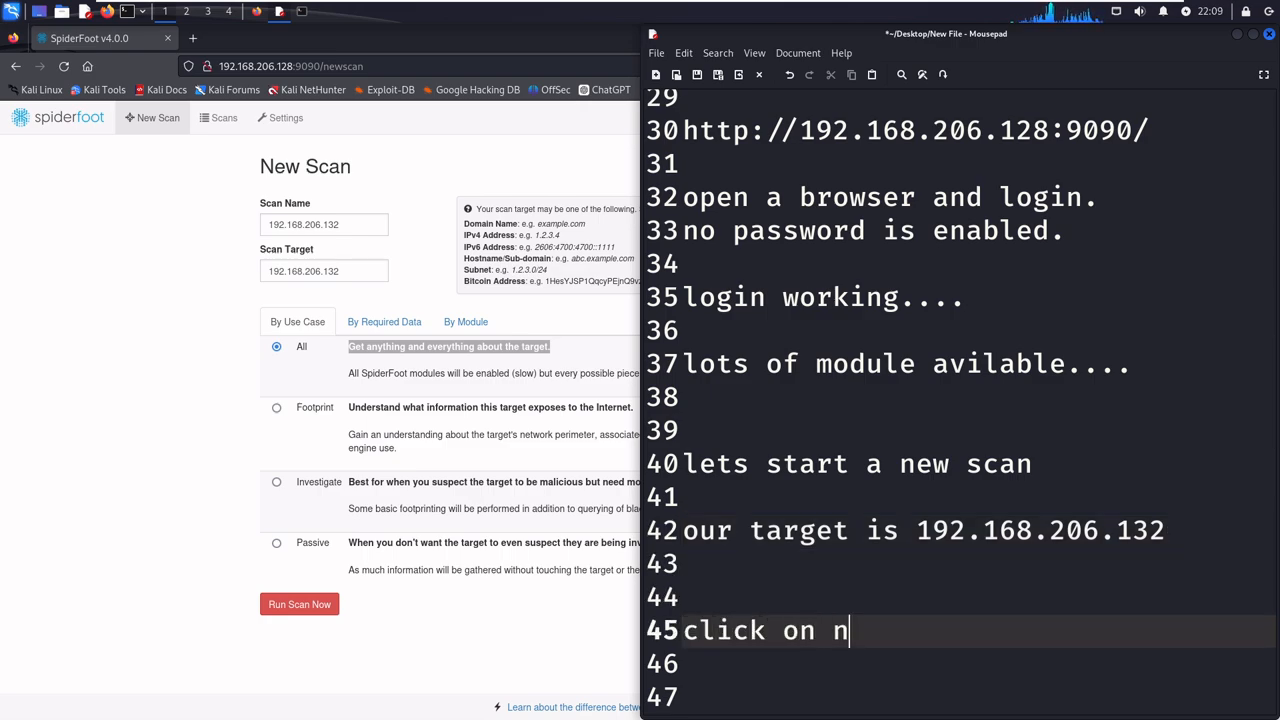
text(ew scan and )
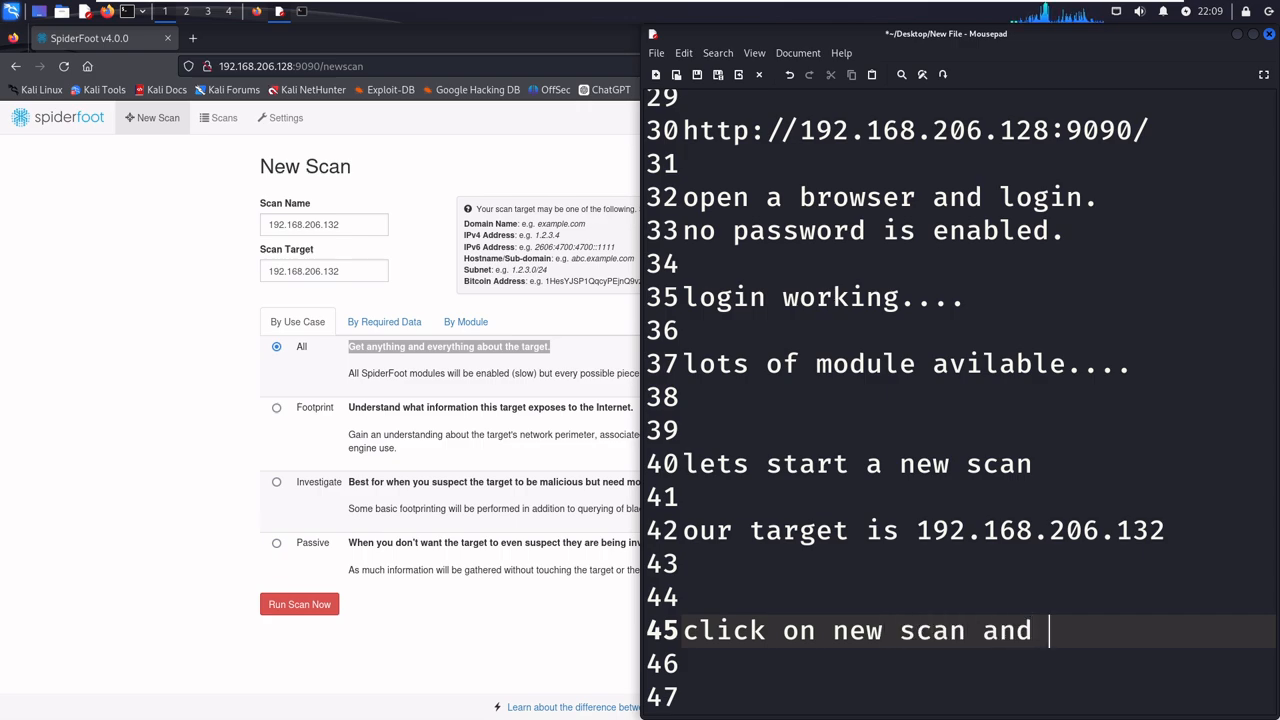
text(give the scan)
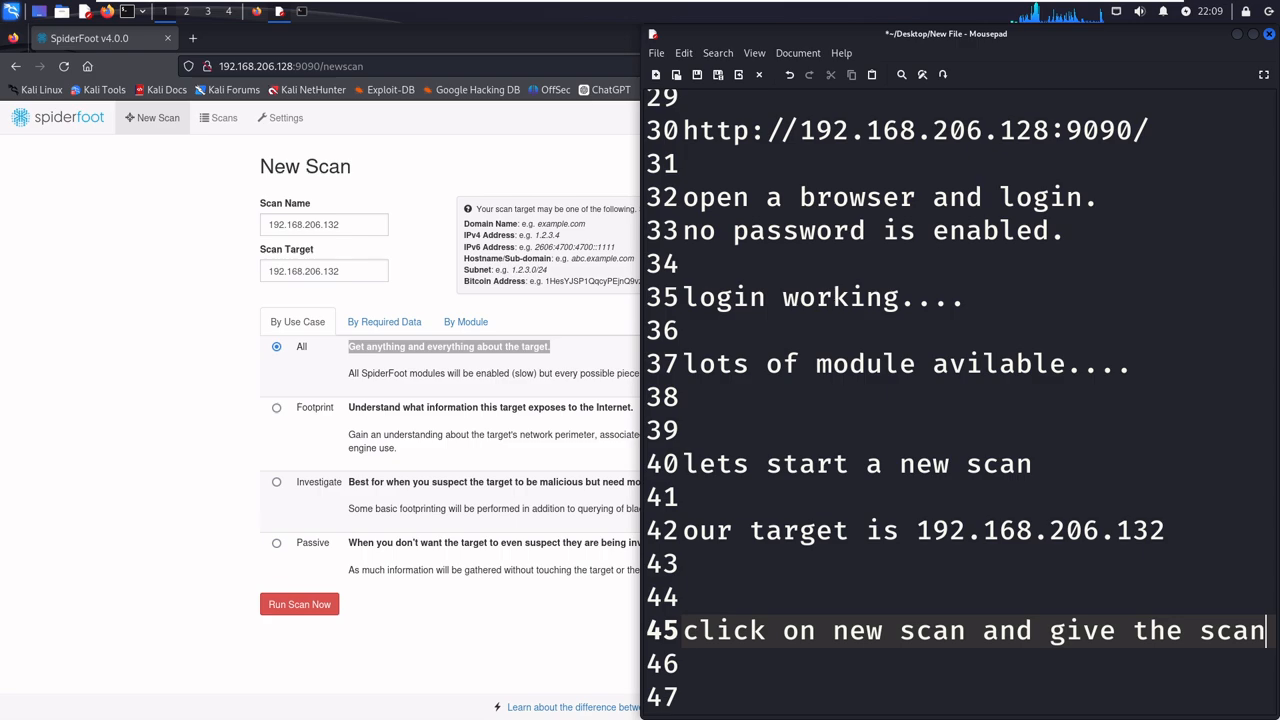
- Continue the note on the following line with "a name and scan target.", keeping extra blank lines beneath it
key(Return)
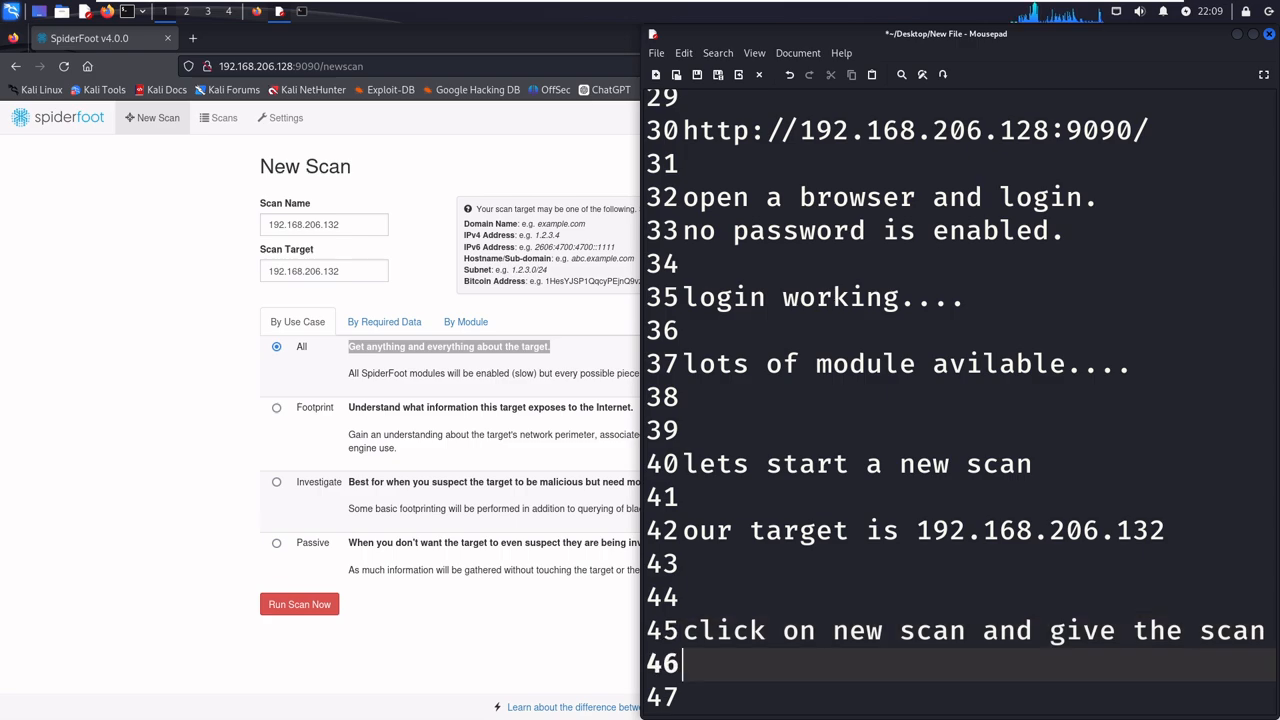
key(Return)
key(Return)
key(Return)
key(Return)
key(Return)
key(Up)
key(Up)
key(Up)
key(Up)
key(Up)
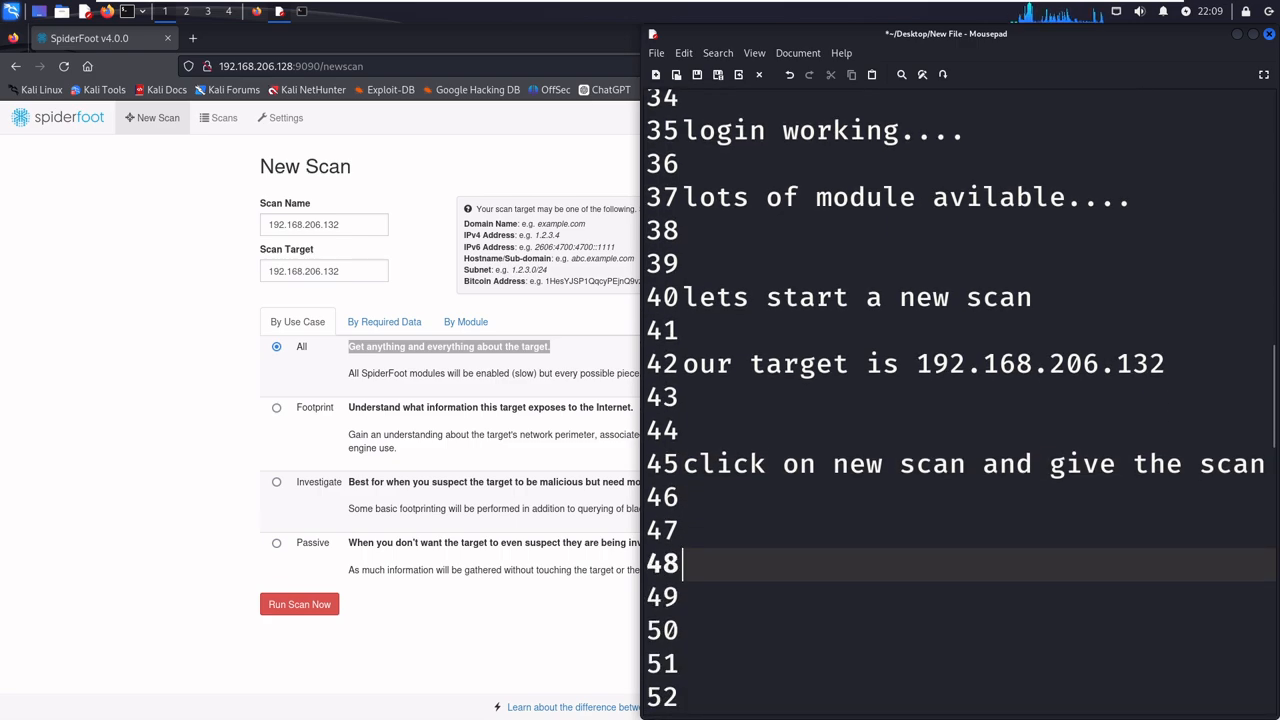
text(a name )
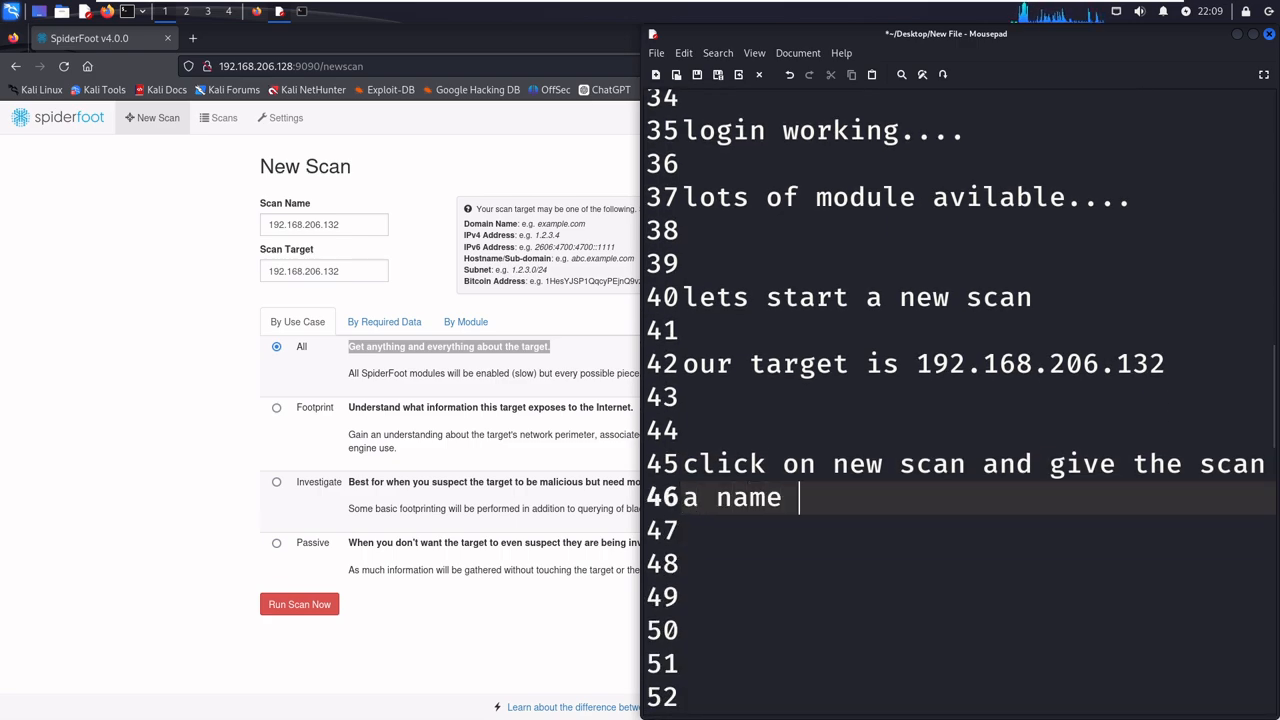
text(and s)
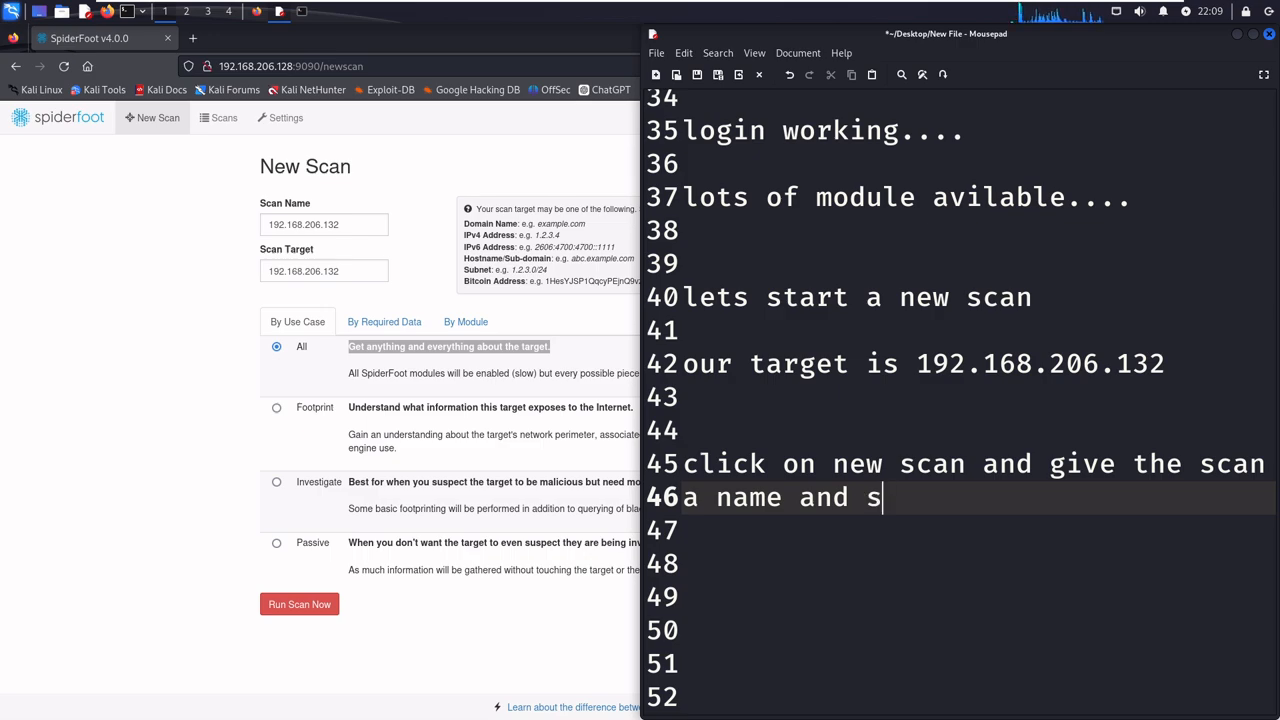
text(can  target.)
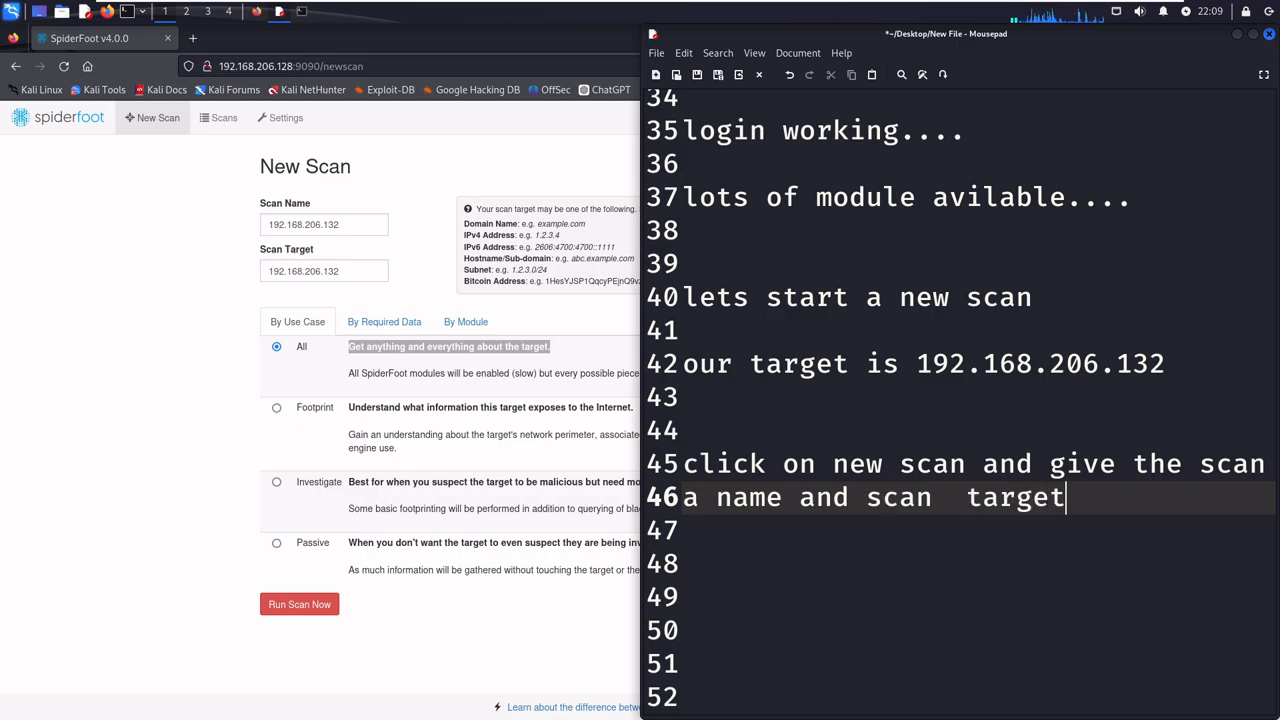
- Write "i have selected all" one blank line below the scan name and target note, correcting the misspelled word
key(Return)
key(Return)
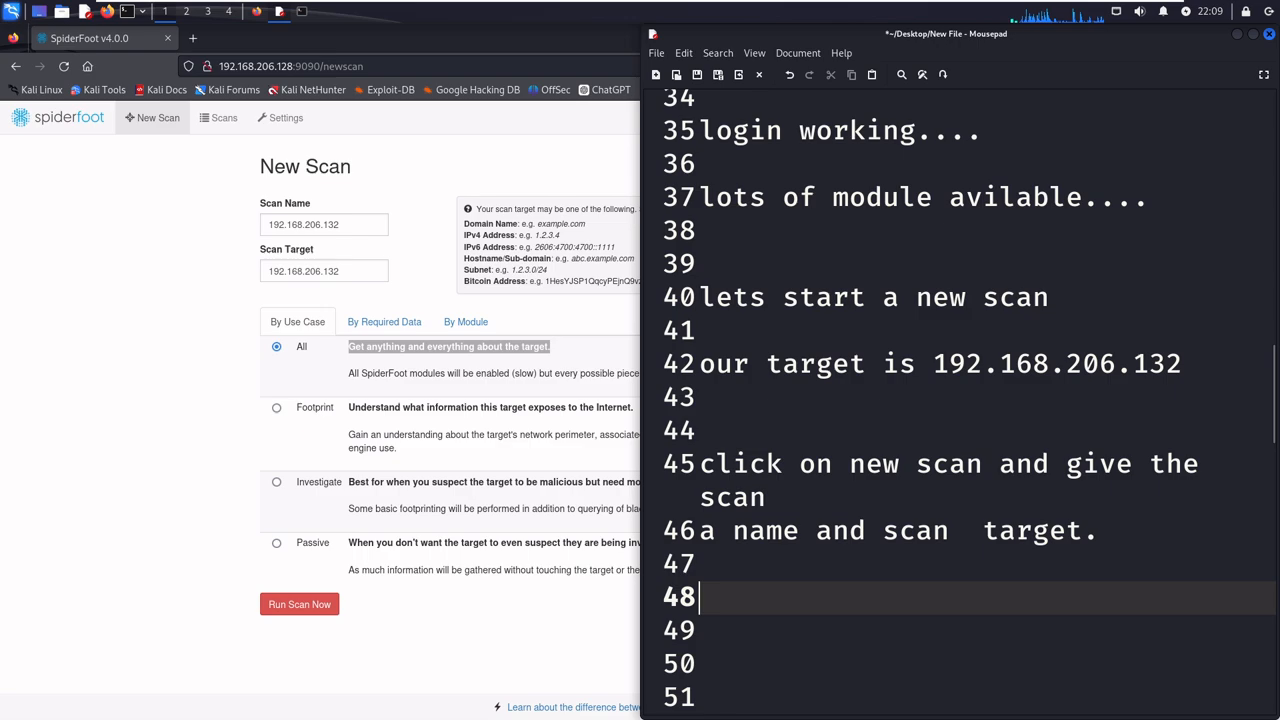
text(i have slected)
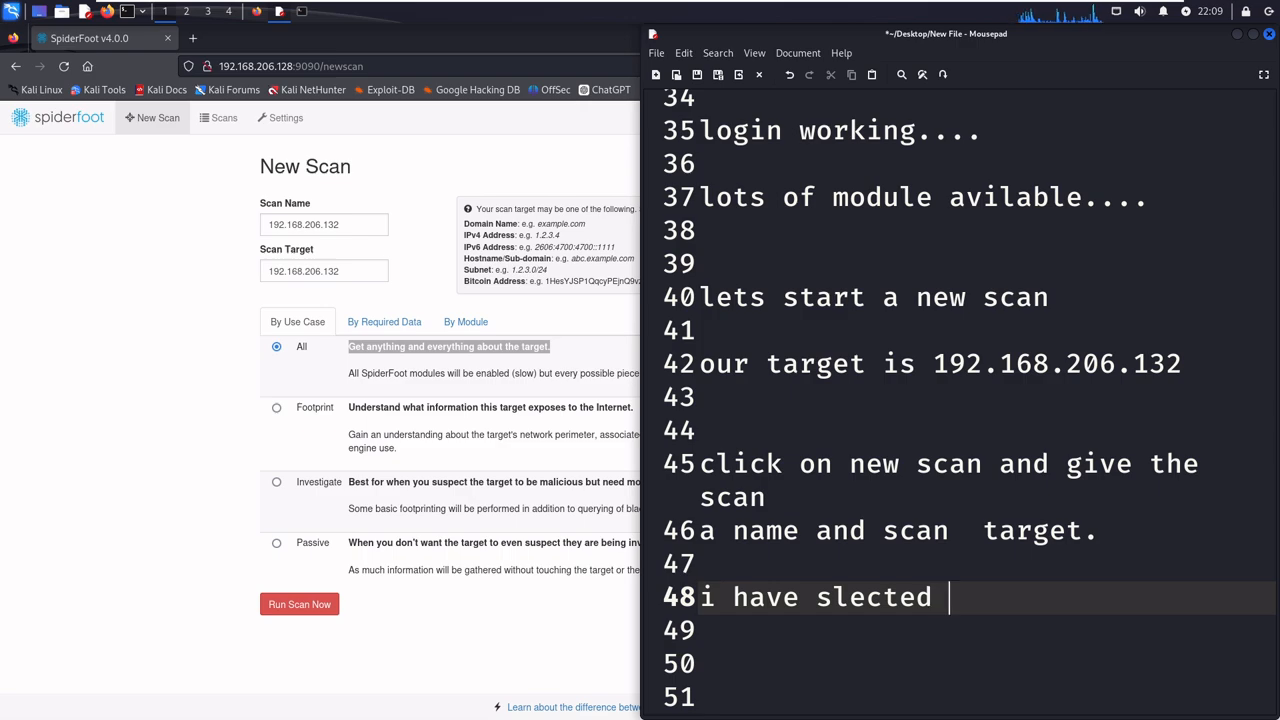
key(BackSpace)
key(BackSpace)
key(BackSpace)
key(BackSpace)
key(BackSpace)
key(BackSpace)
key(BackSpace)
key(BackSpace)
text(selected)
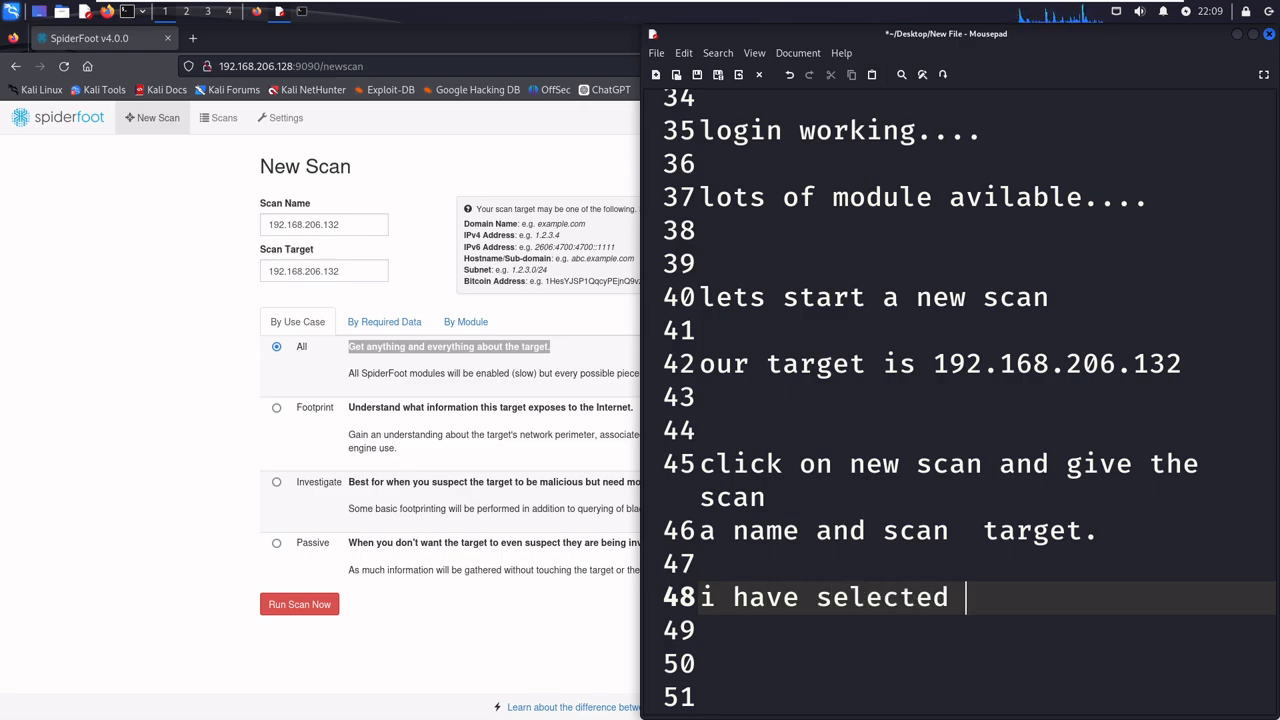
text( all)
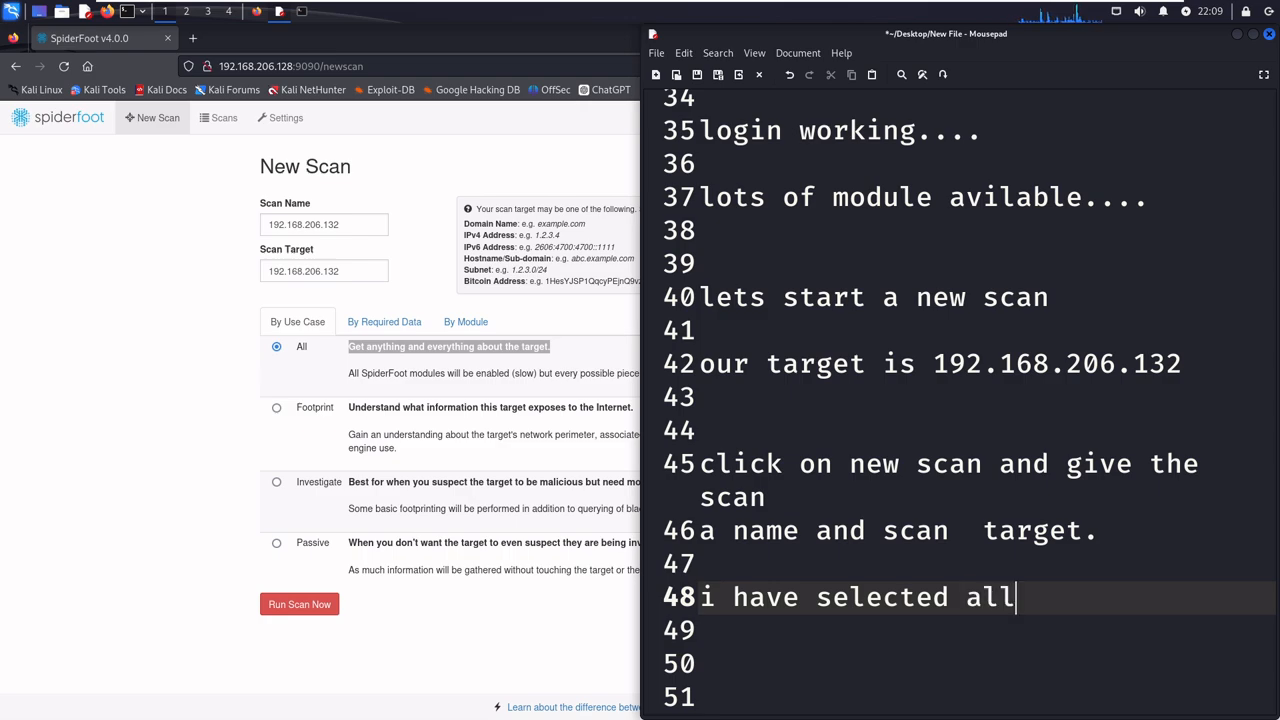
- Switch to Firefox and copy the All use case's description "Get anything and everything about the target."
click(617, 395)
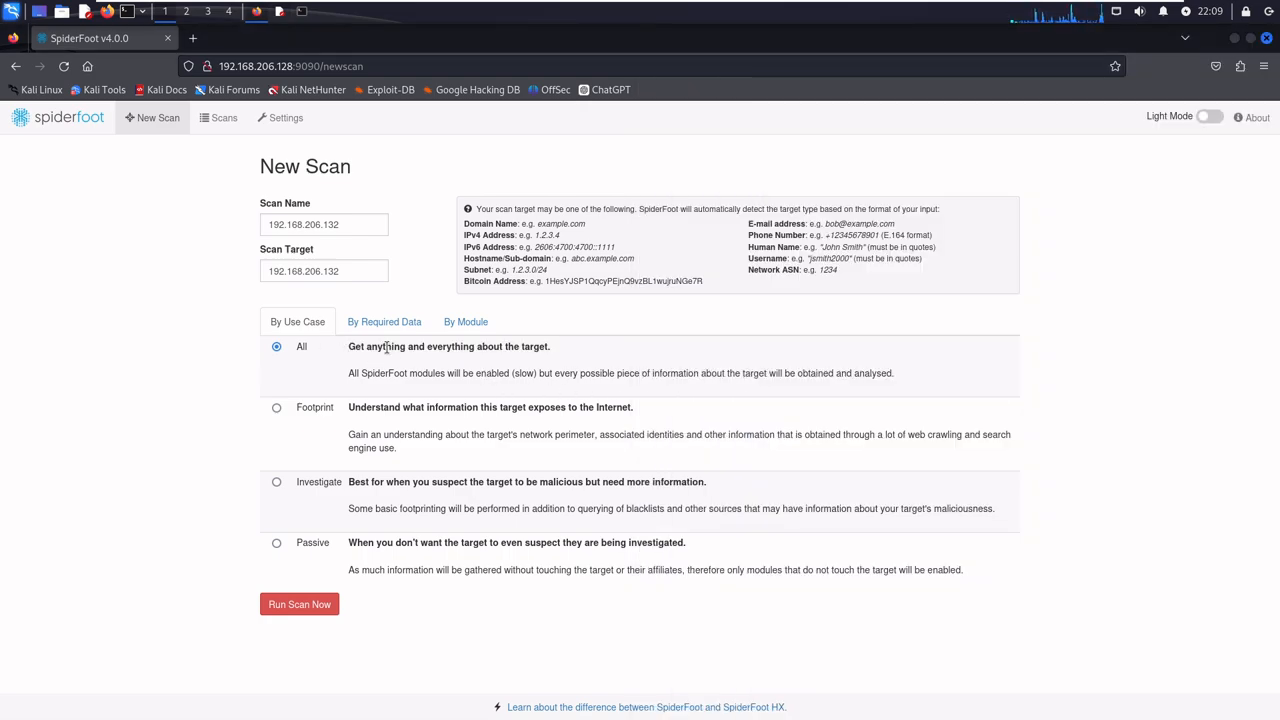
drag(348, 347, 563, 350)
right_click(545, 347)
click(580, 362)
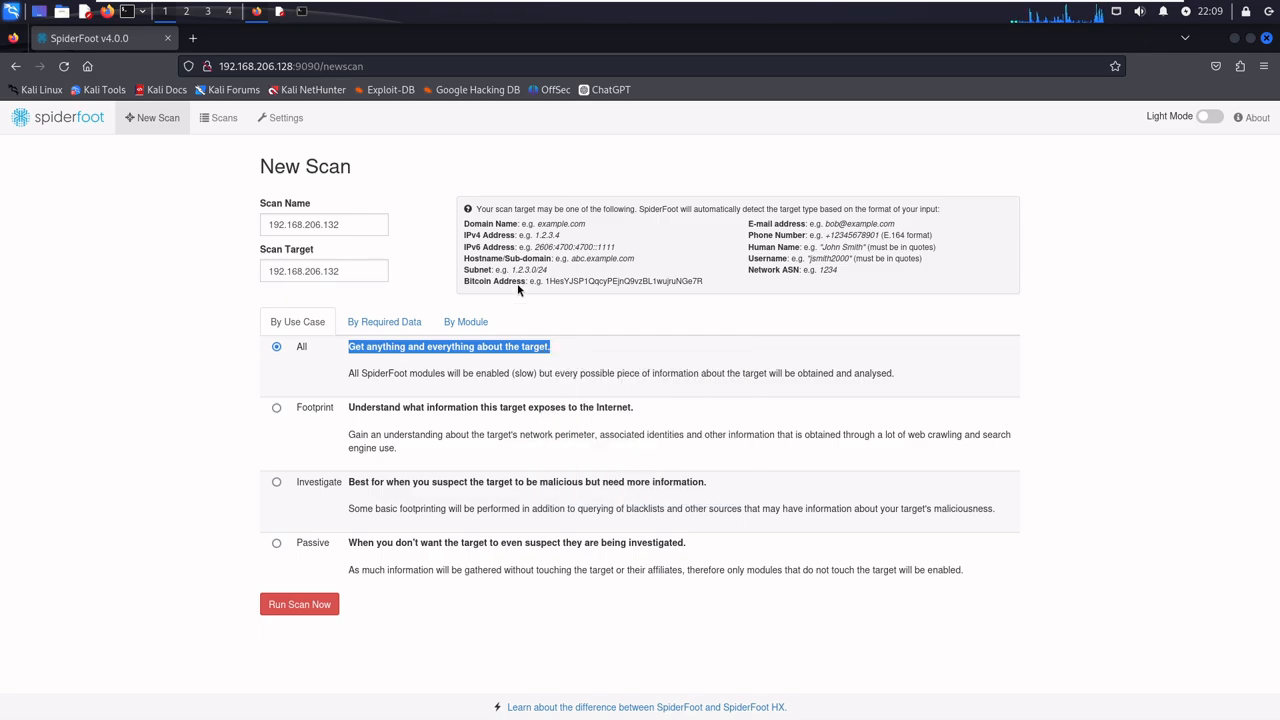
- Return to the Mousepad notes and write "this option will" plus the copied description two blank lines below "i have selected all"
click(280, 17)
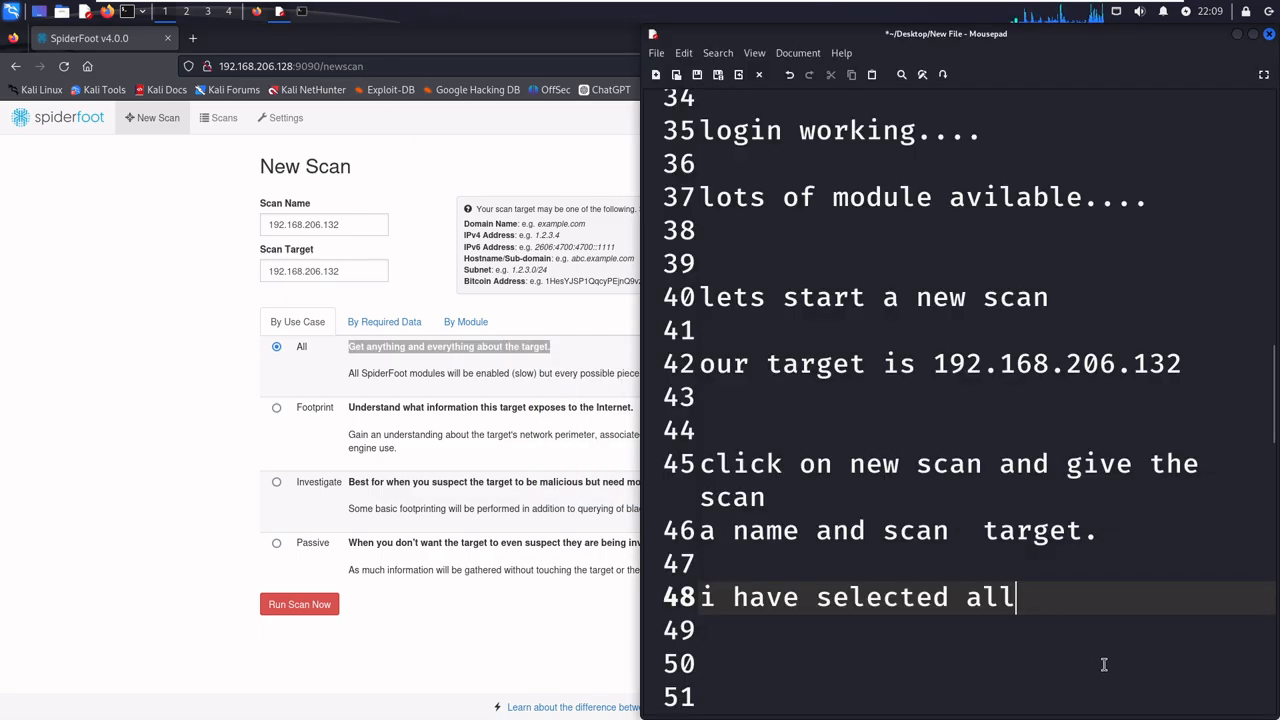
key(Return)
key(Return)
key(Return)
key(Return)
key(Return)
key(Return)
key(Up)
key(Up)
key(Up)
text(this opt)
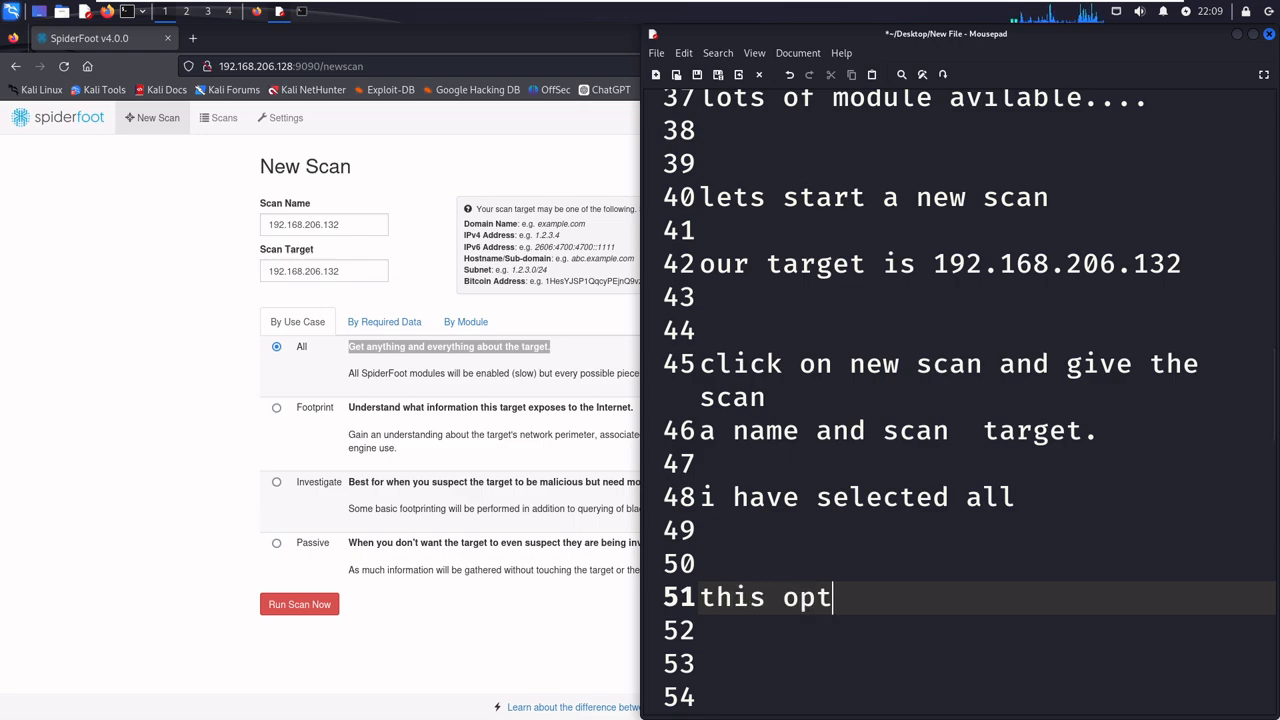
text(ion will)
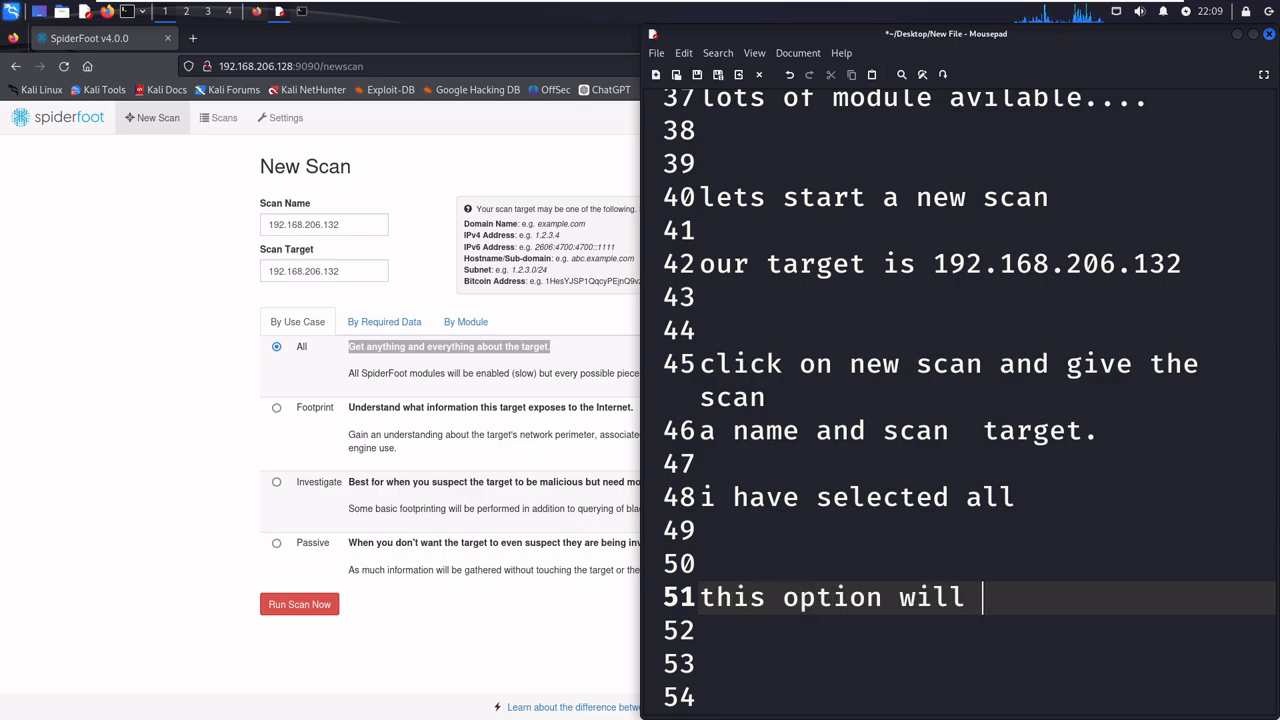
key(ctrl+v)
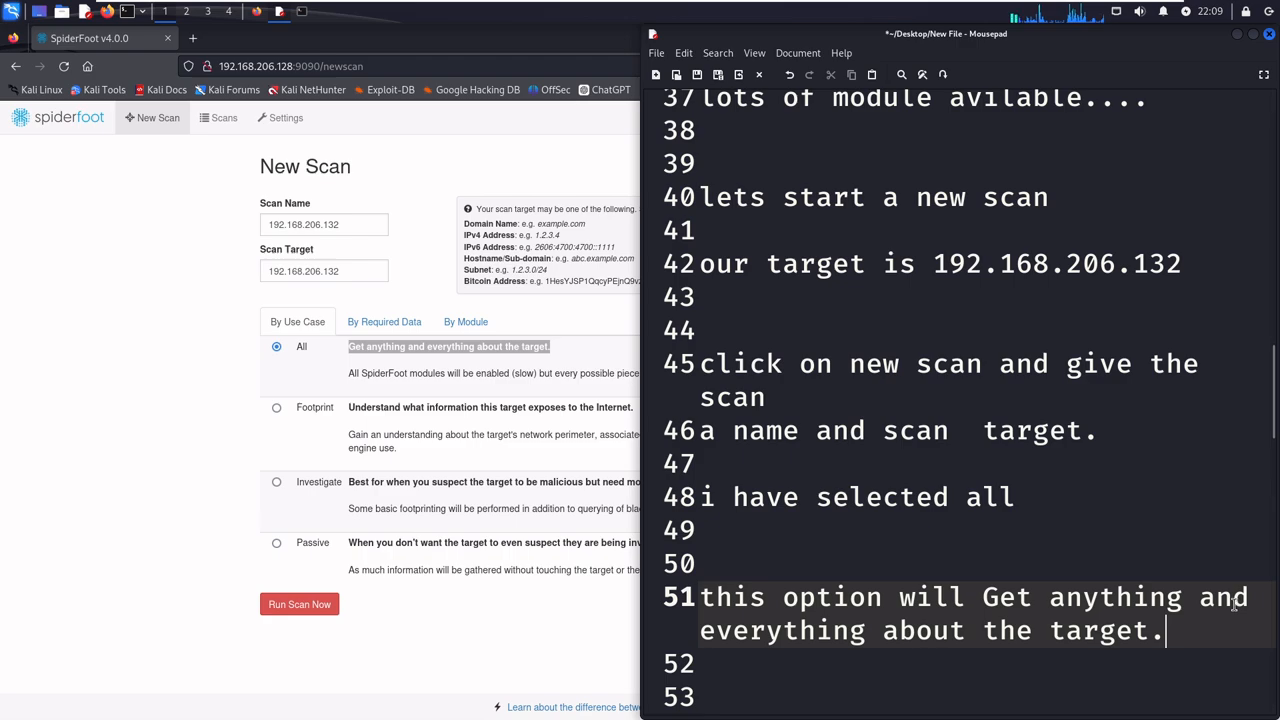
scroll(1234, 604, down, 3)
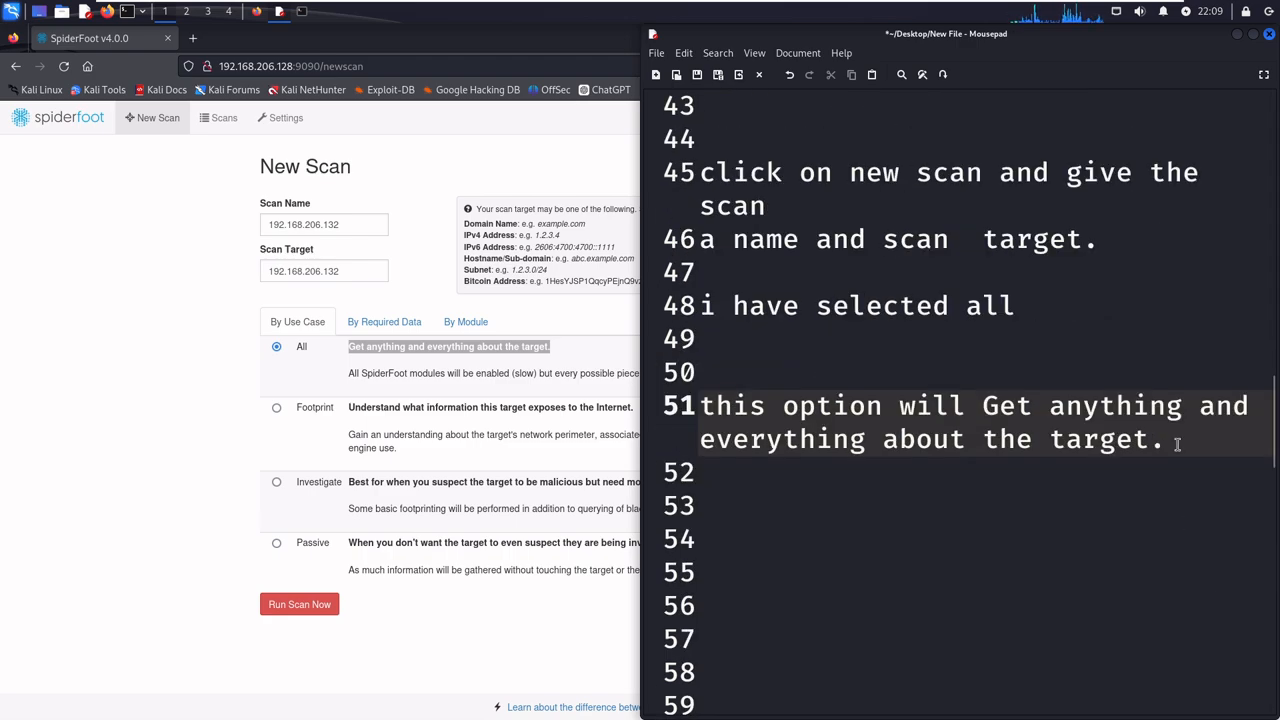
key(Return)
key(Return)
- Switch to Firefox, run the scan of 192.168.206.132, and check its log in the terminal before returning to the browser
click(540, 513)
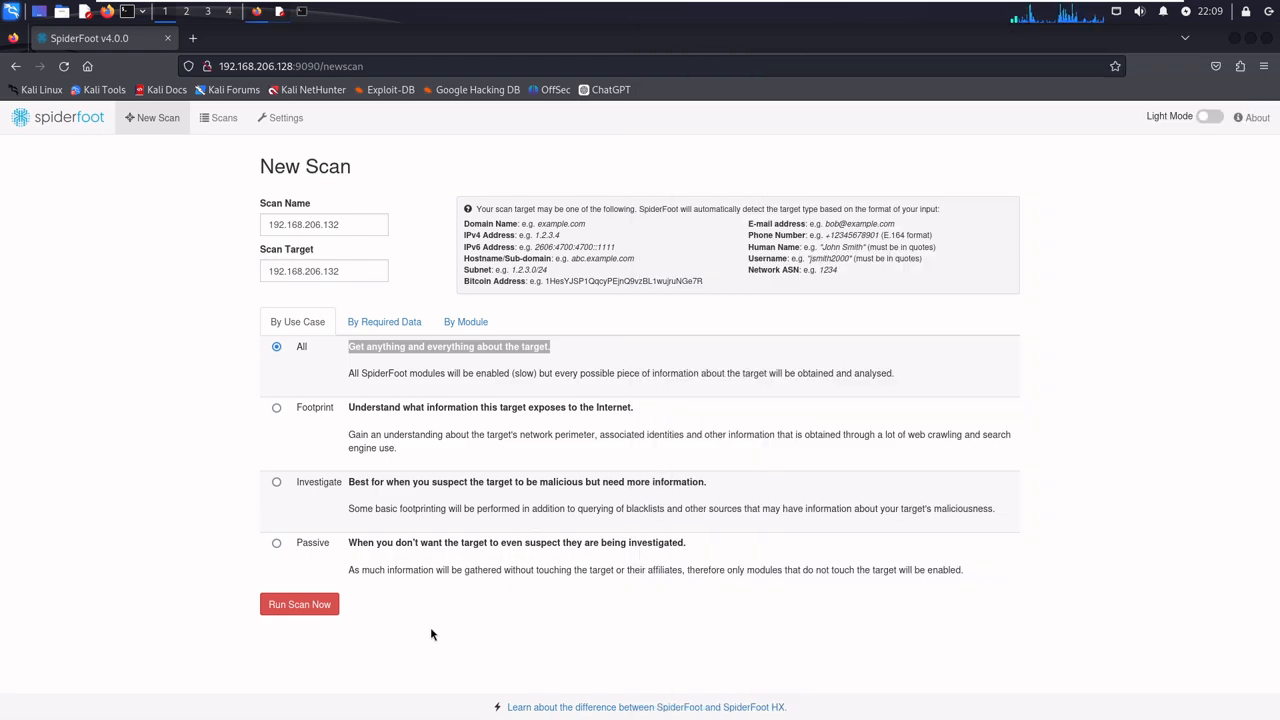
click(328, 607)
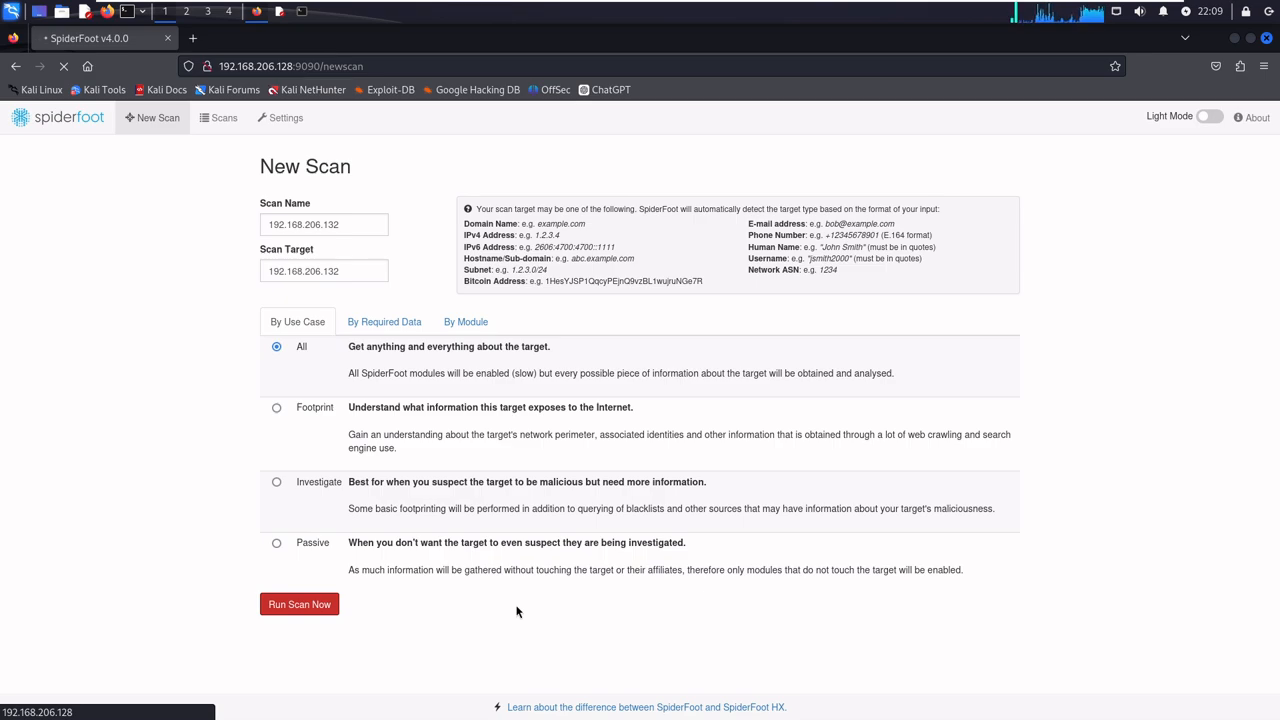
click(305, 13)
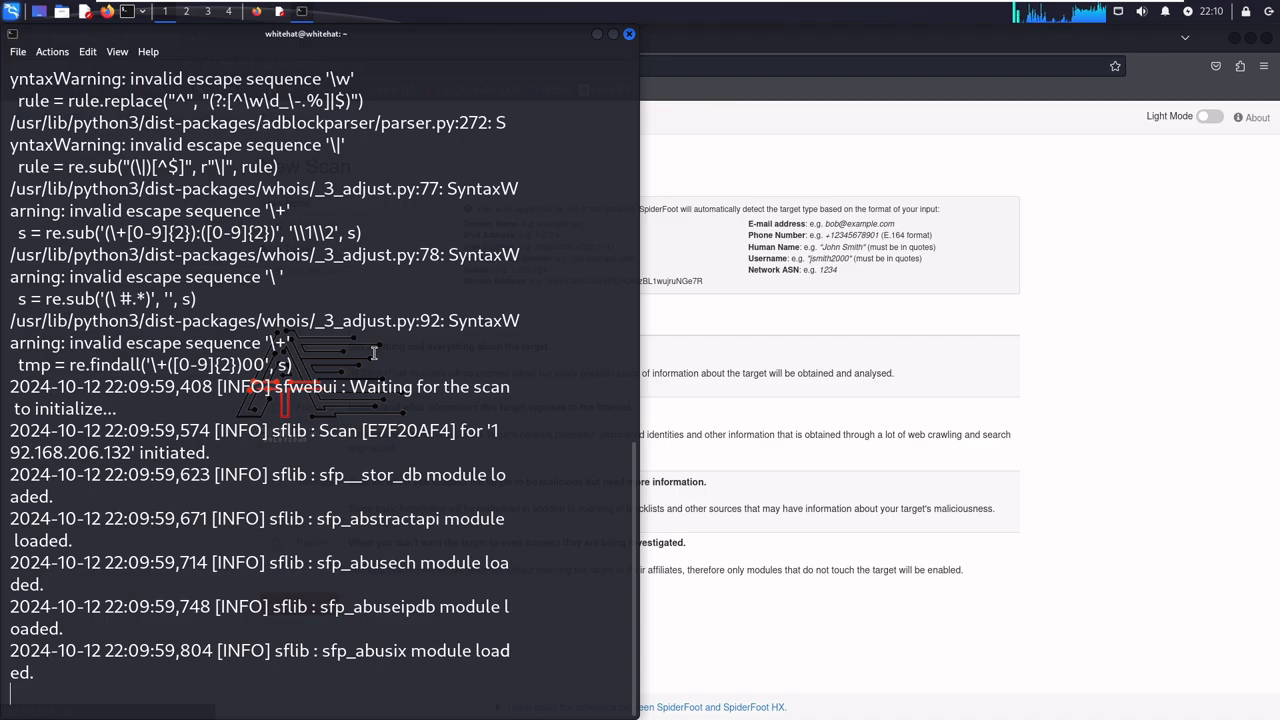
click(741, 407)
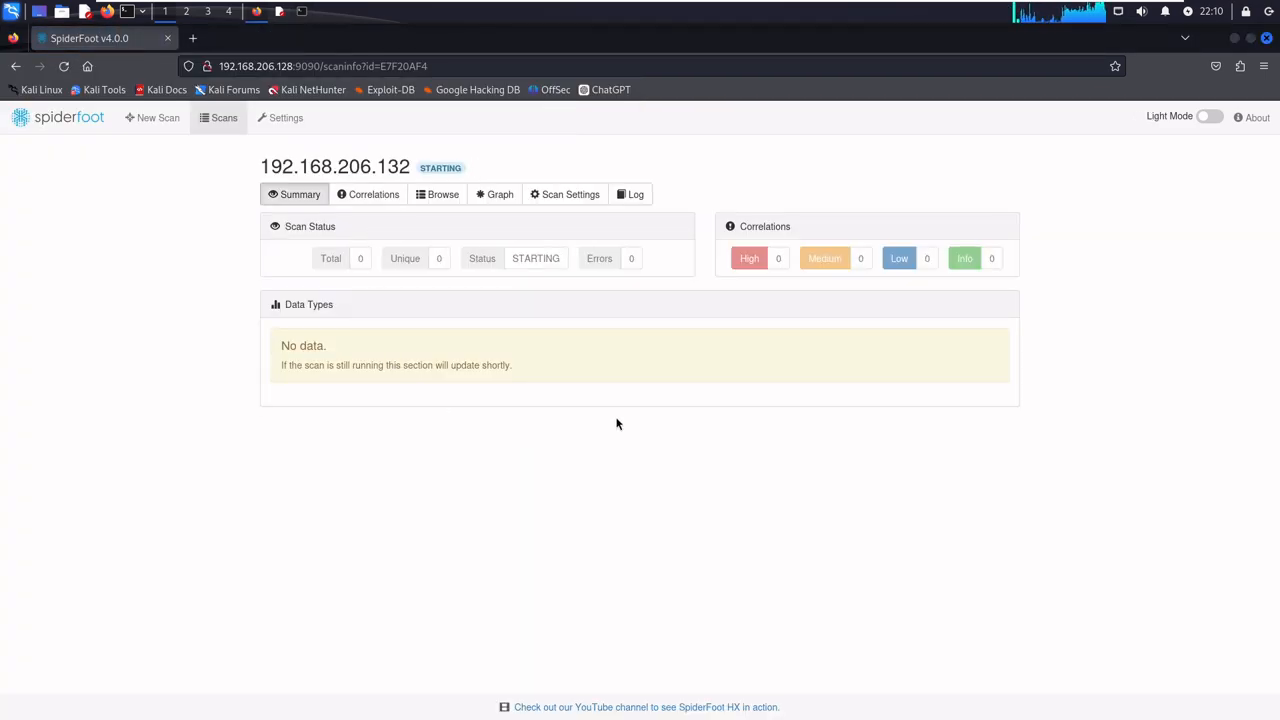
- Bring up the Mousepad notes and tile the Firefox window into the other half of the screen
click(280, 11)
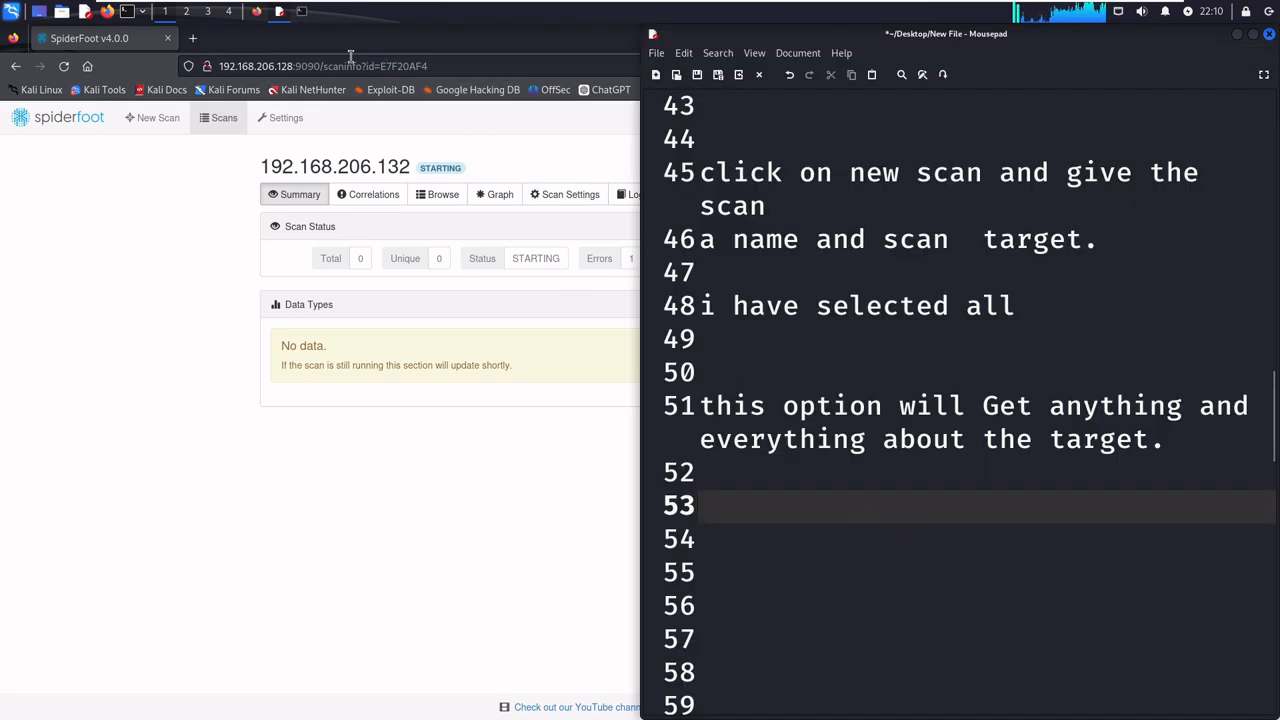
drag(233, 50, 5, 200)
click(806, 506)
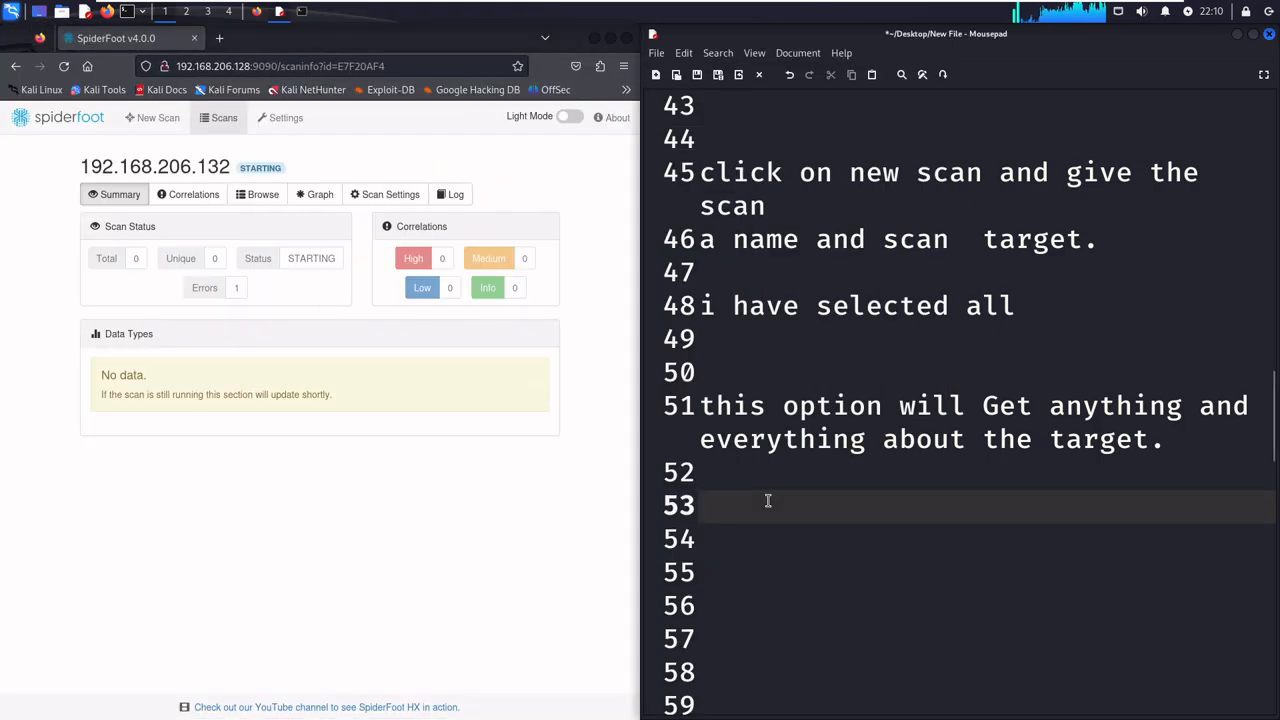
- Write "now the scan is started..." one blank line below the note on the selected option
text(now the)
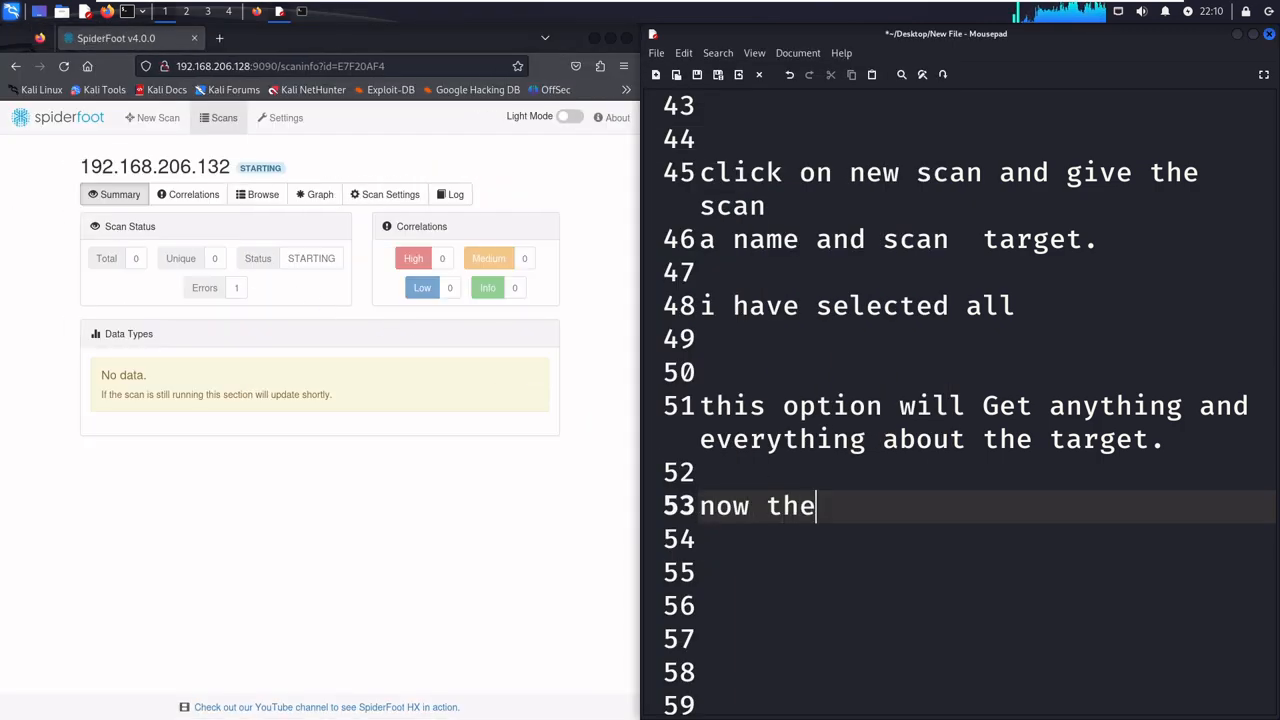
text( sca)
key(BackSpace)
text(c)
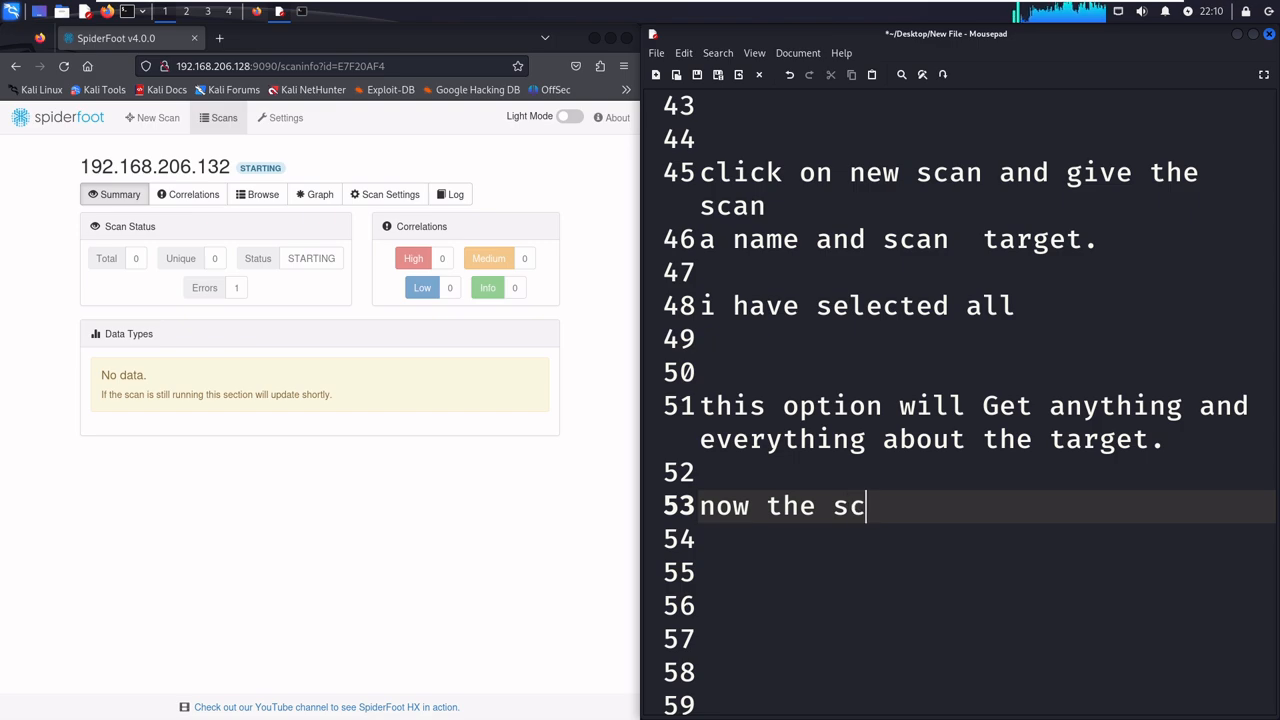
text(an is star)
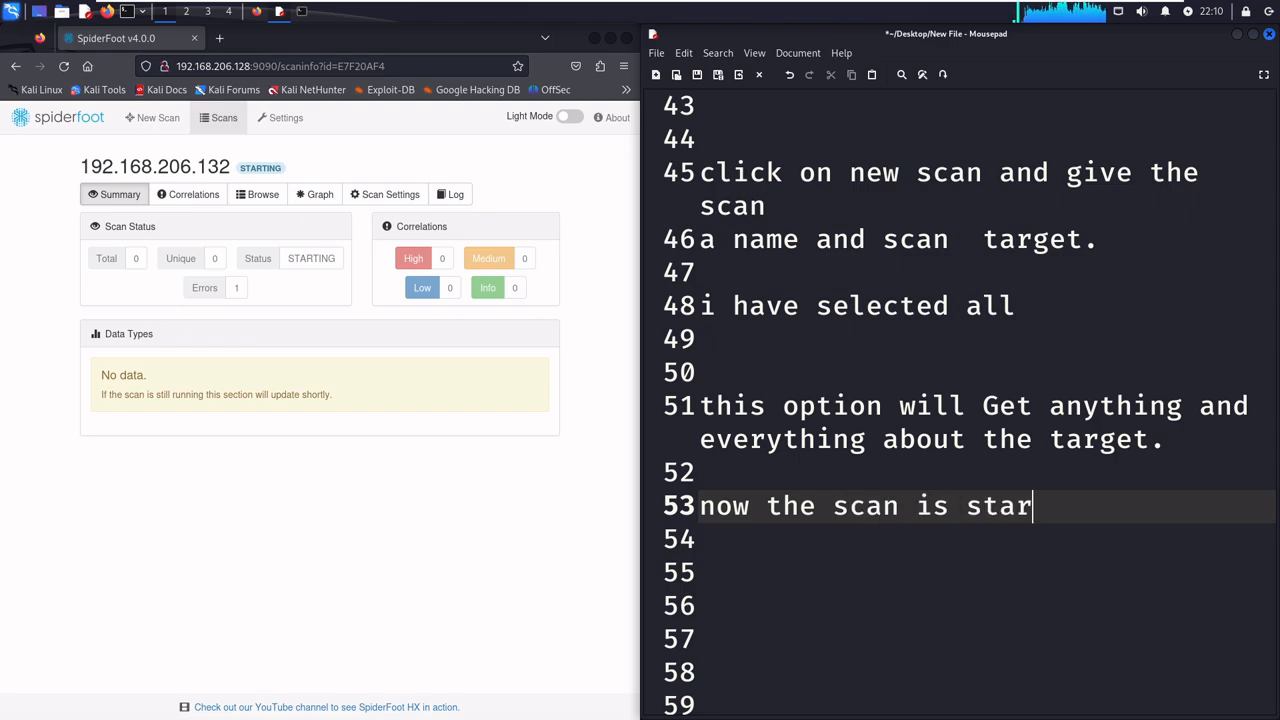
text(ted...)
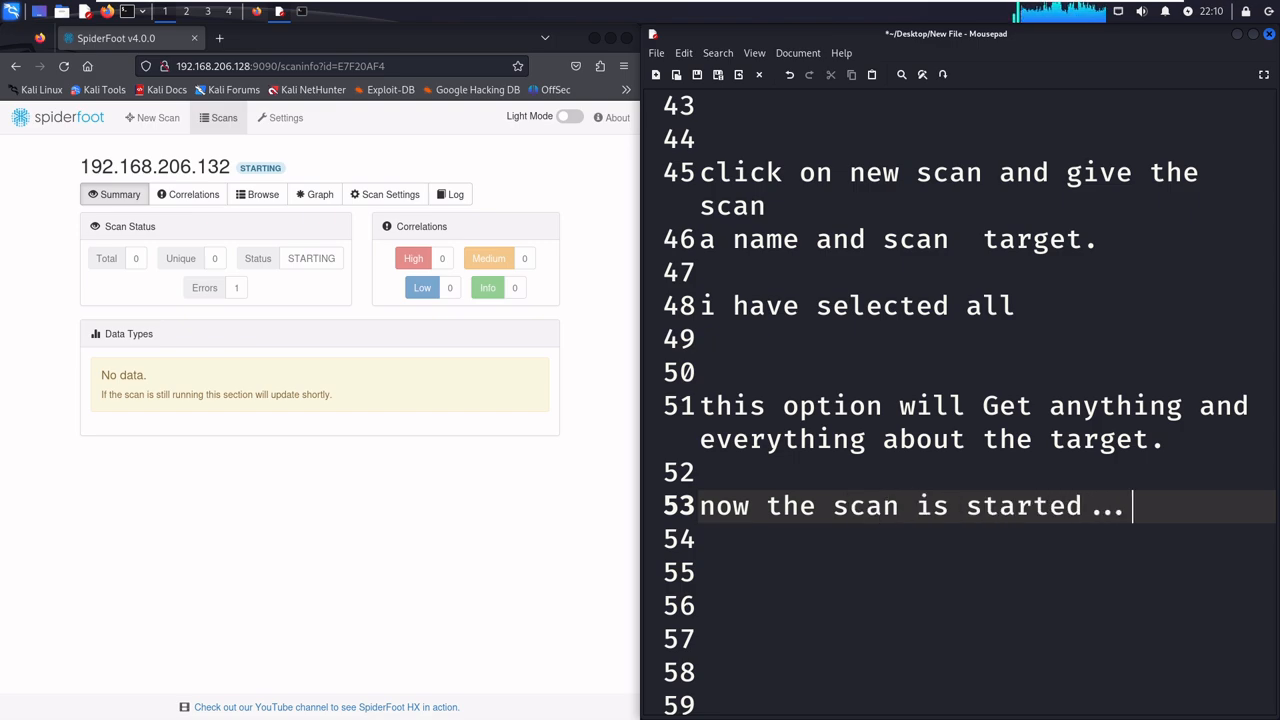
- Write "wait for scan to complete..." in the notes, one blank line below the scan started note
click(213, 587)
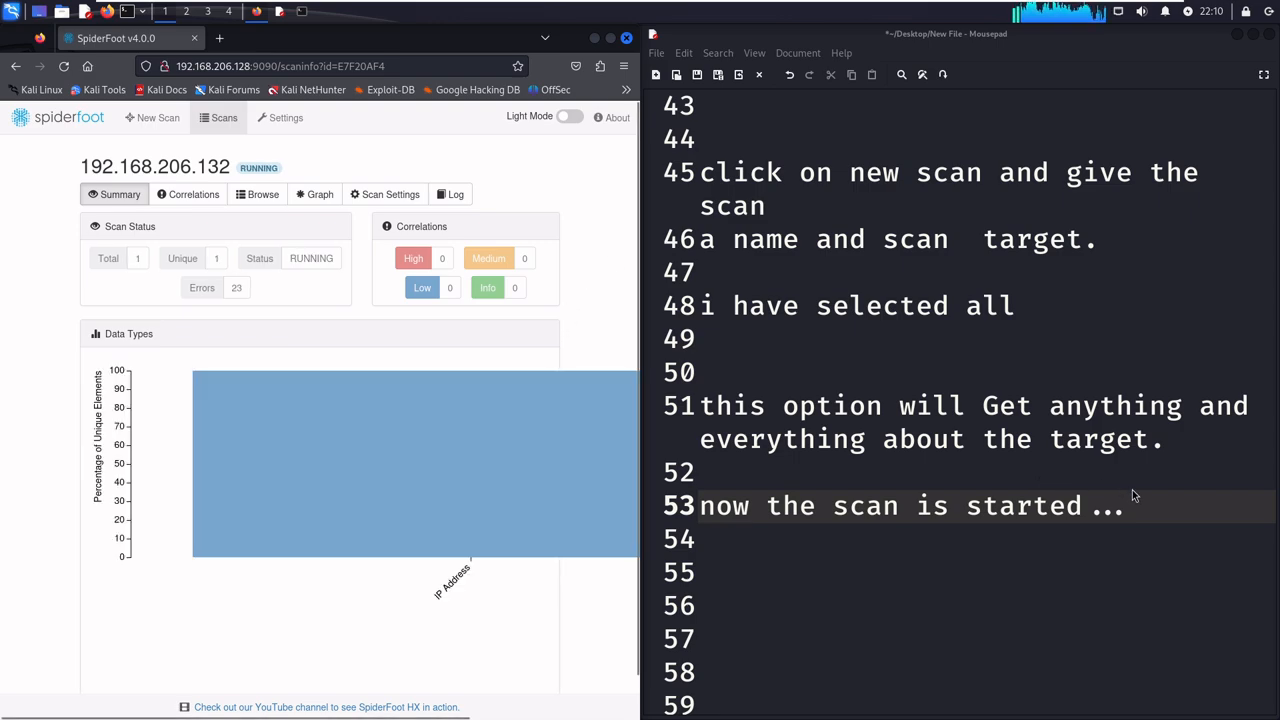
click(1132, 495)
key(Return)
key(Return)
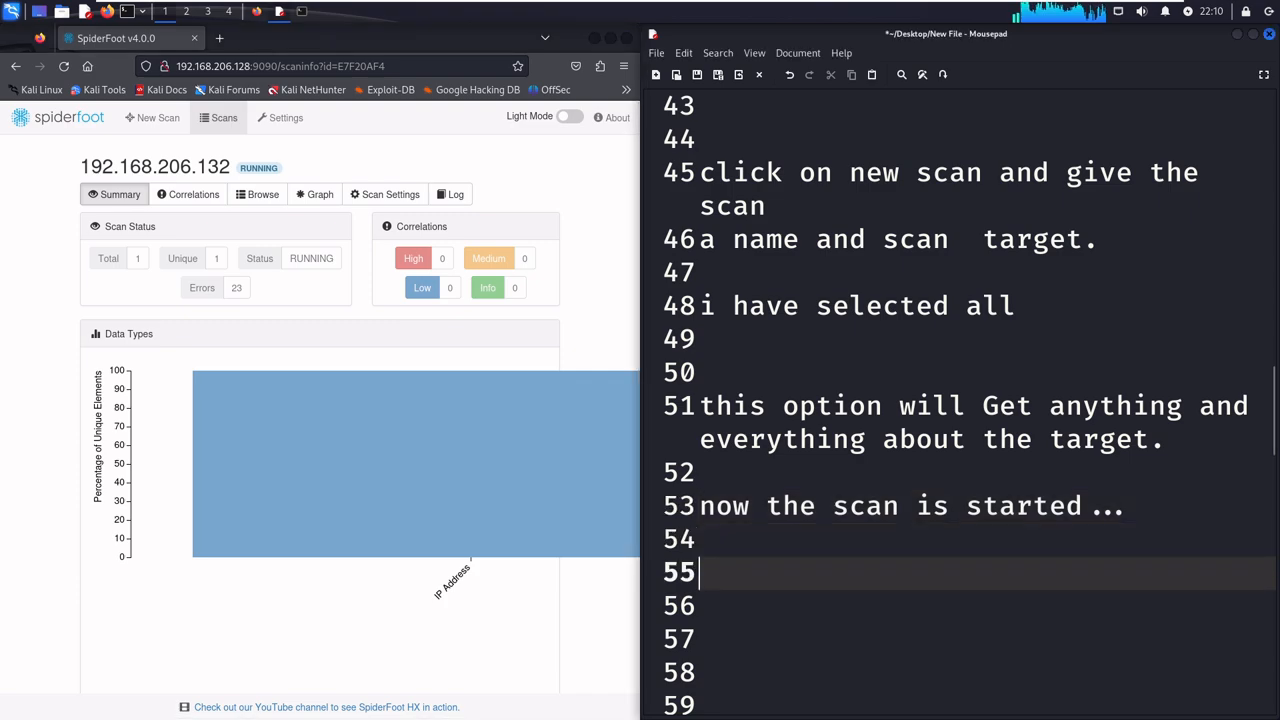
text(wait for scan to complete)
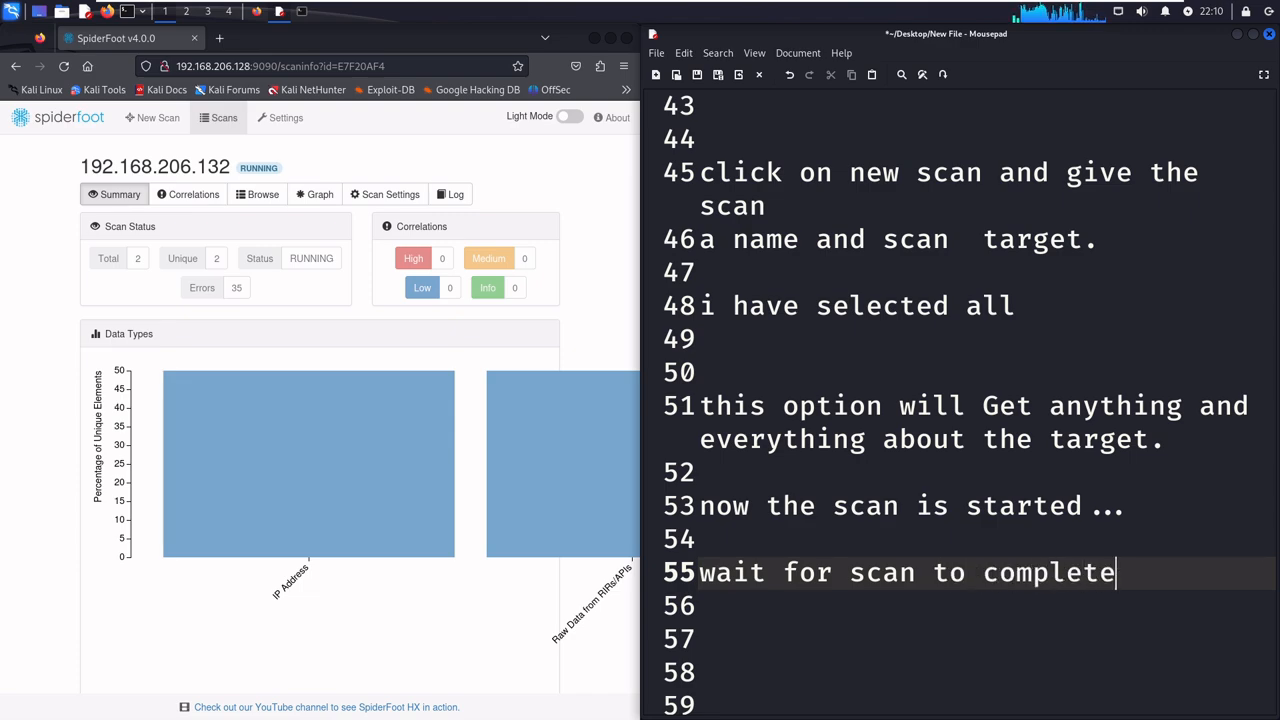
text(...)
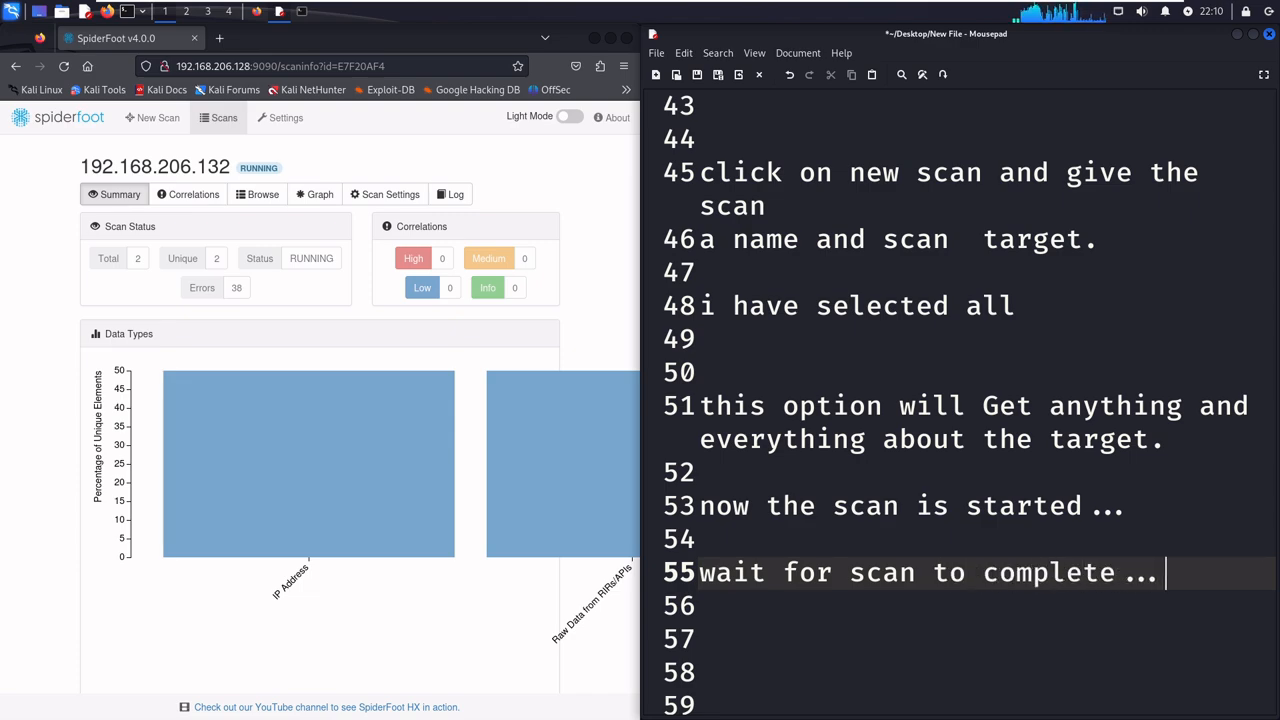
- Maximize Firefox and follow the scan's progress by refreshing its Browse results and reopening its Summary
click(593, 46)
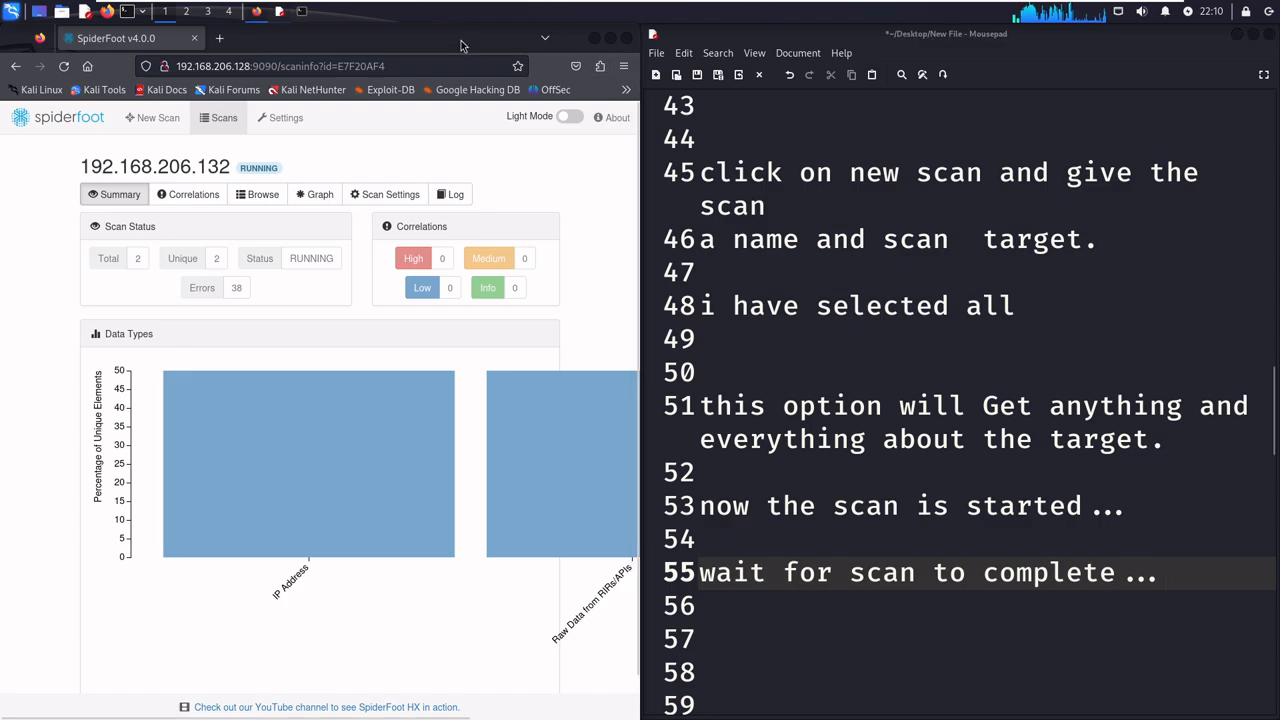
click(610, 38)
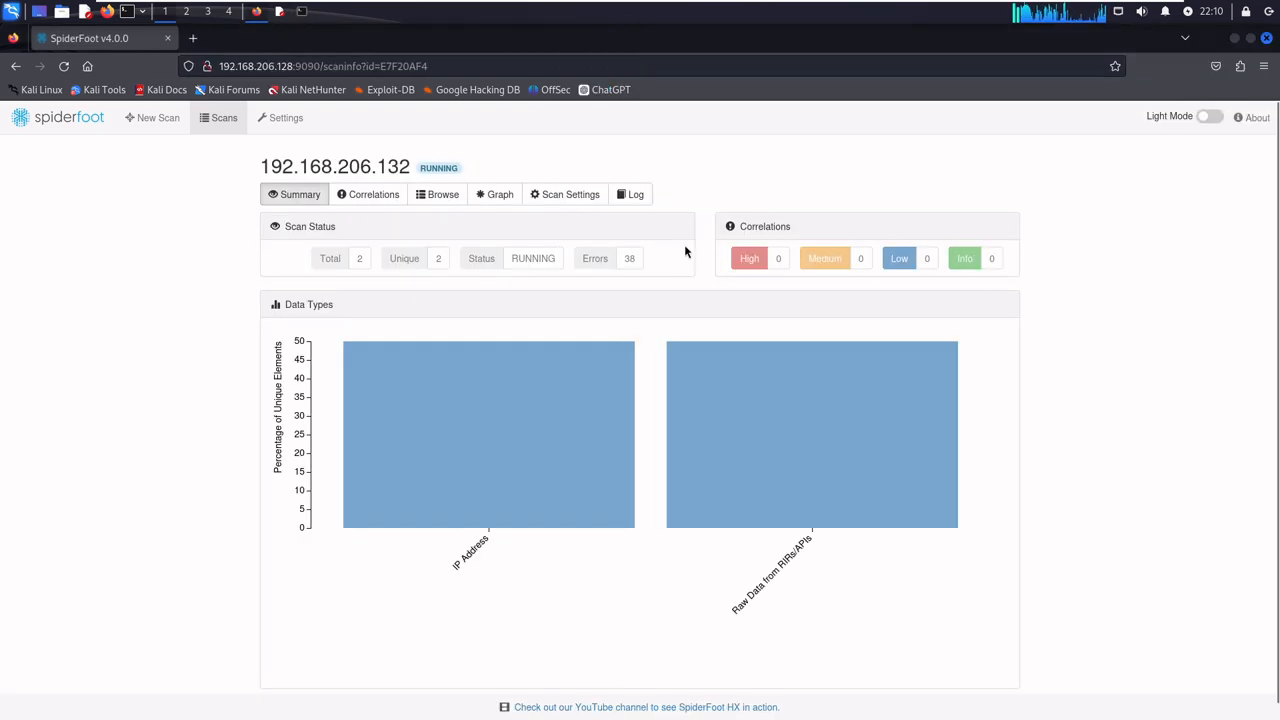
click(375, 195)
click(440, 194)
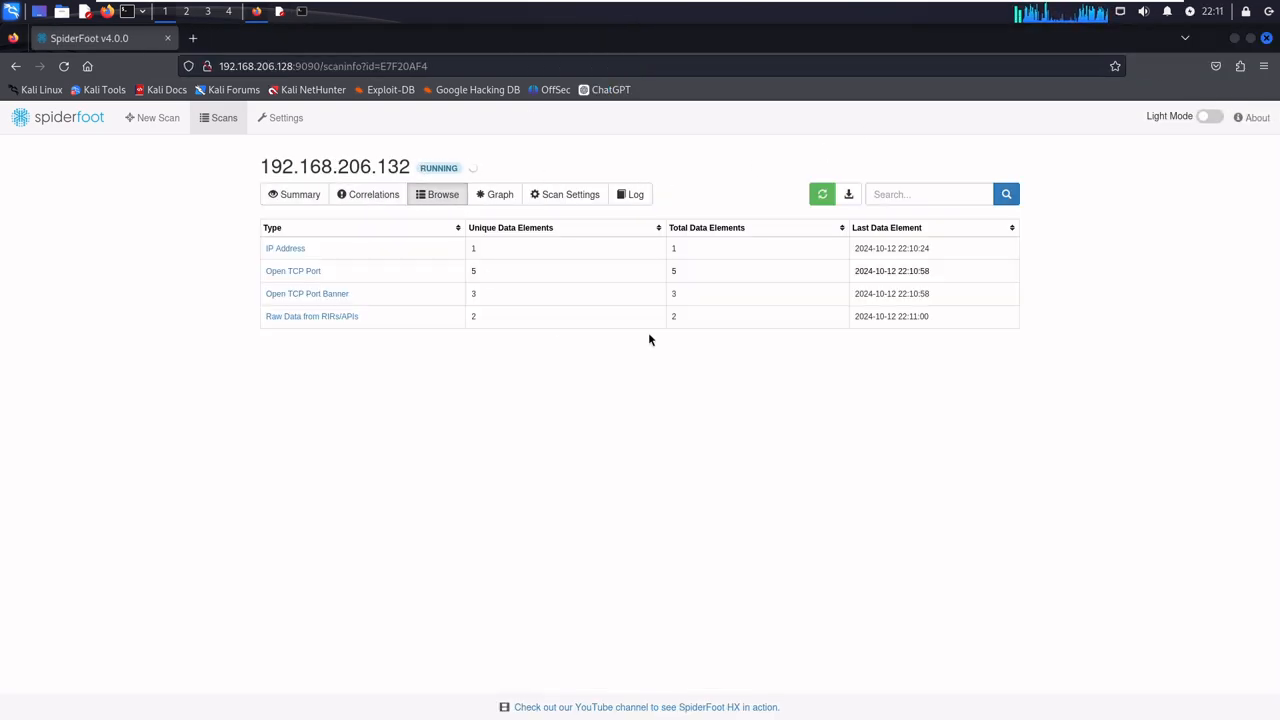
click(820, 198)
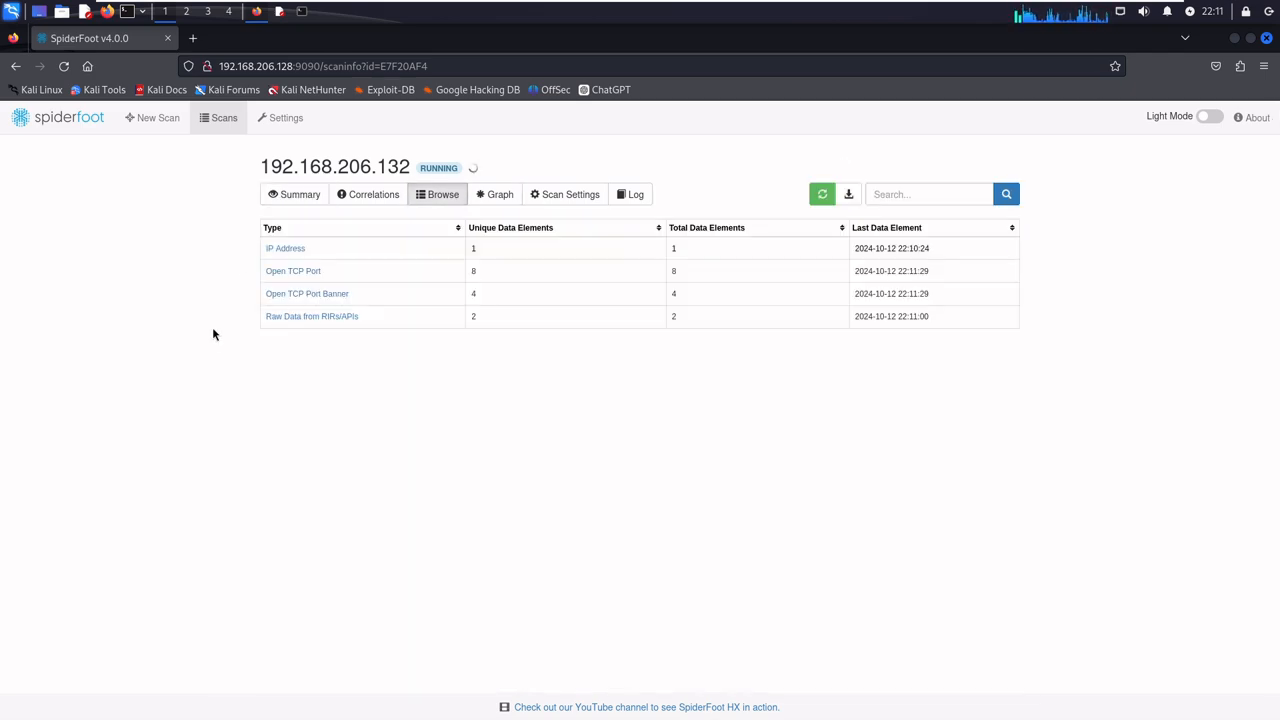
click(437, 195)
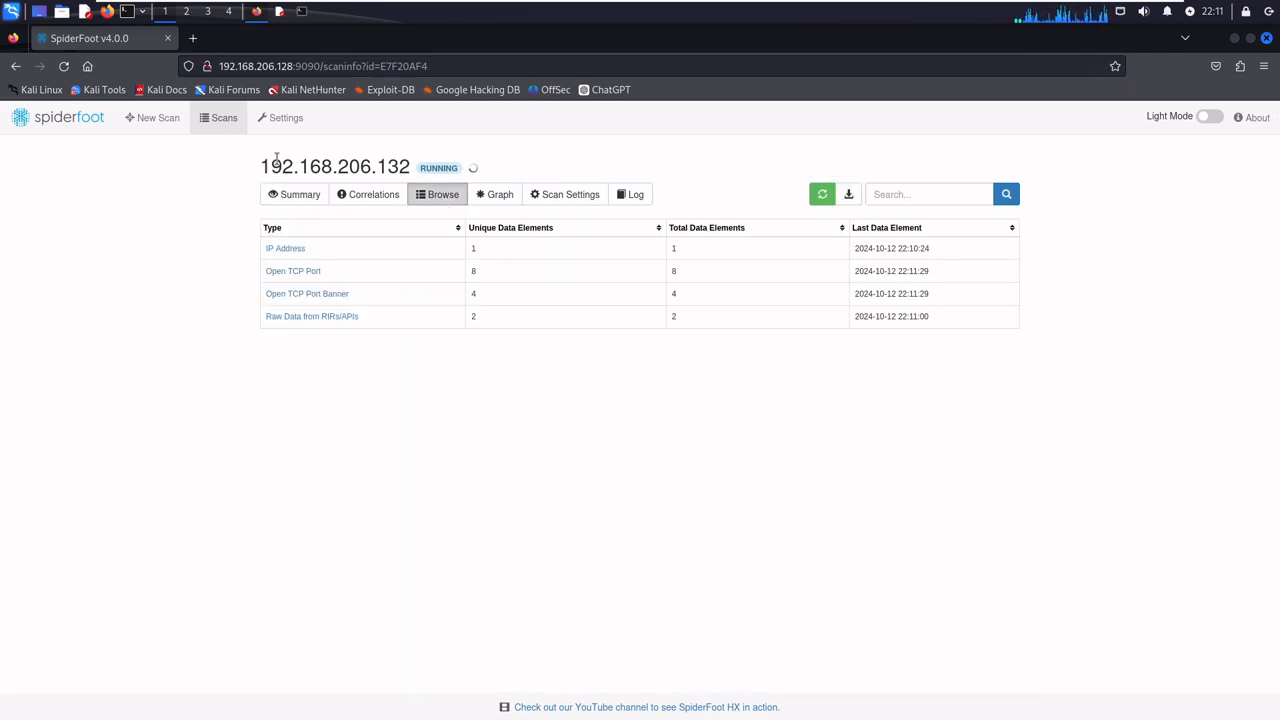
click(823, 198)
click(292, 197)
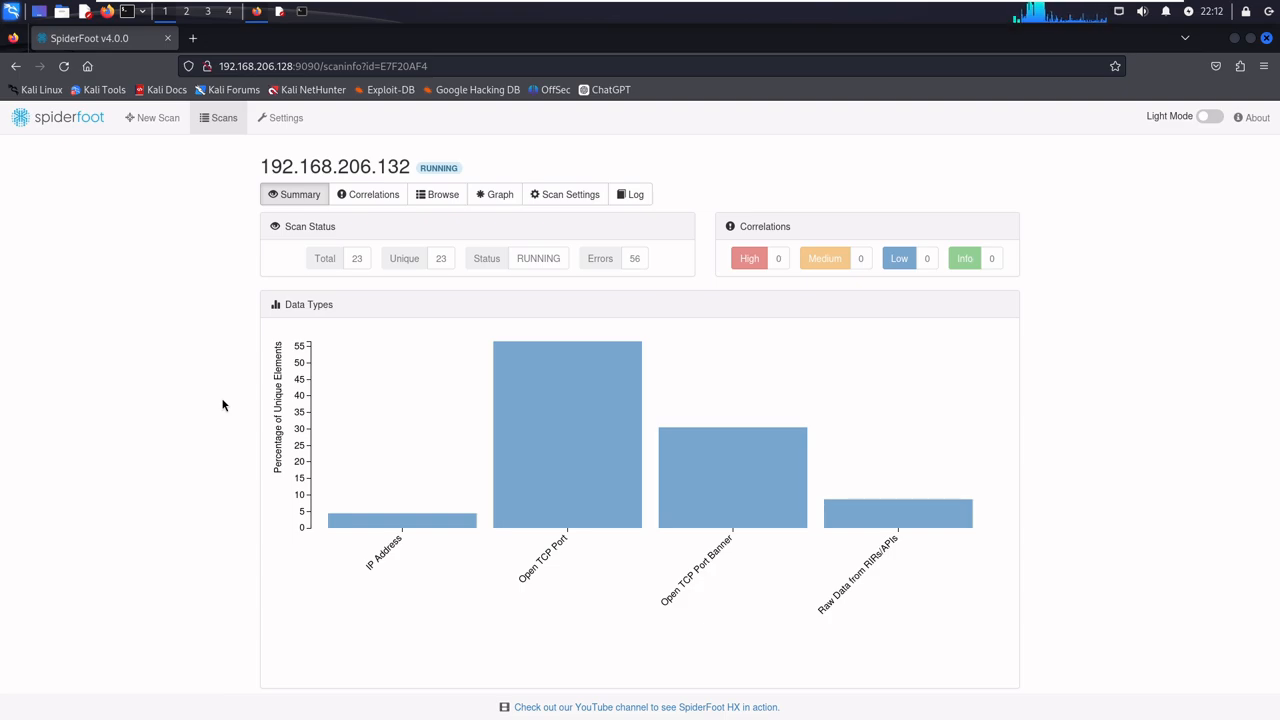
click(437, 194)
click(822, 194)
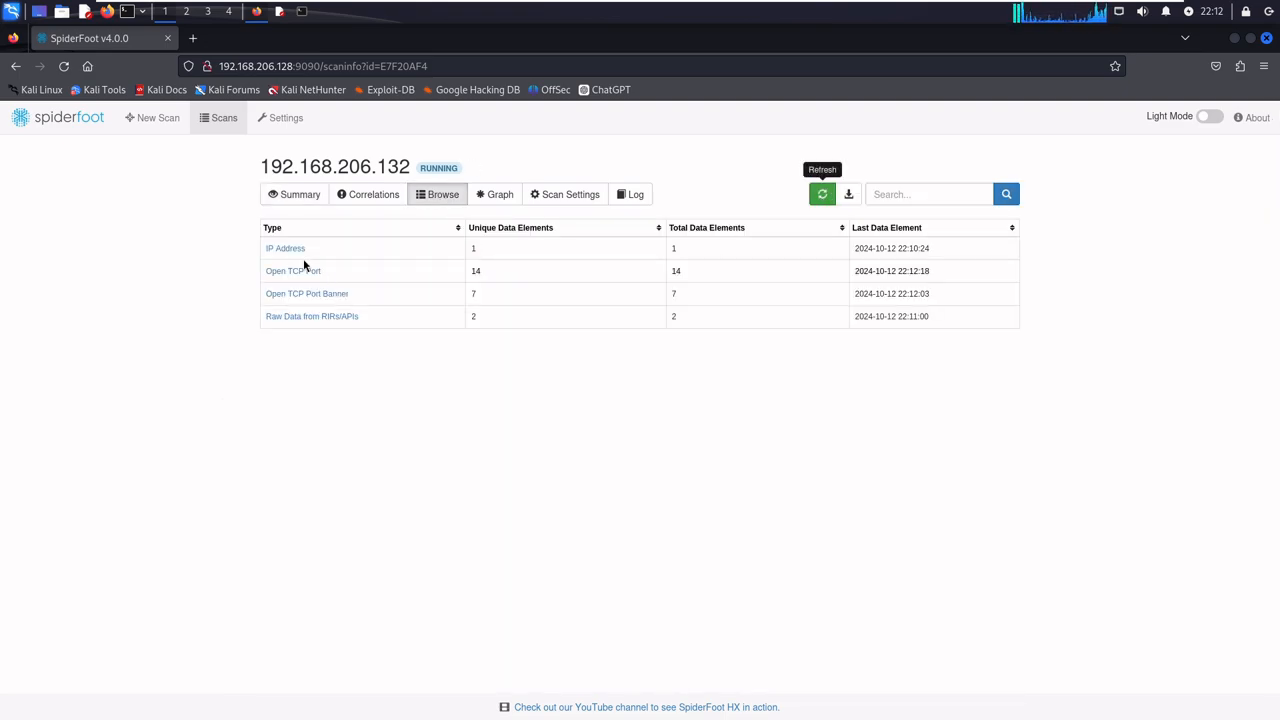
click(294, 194)
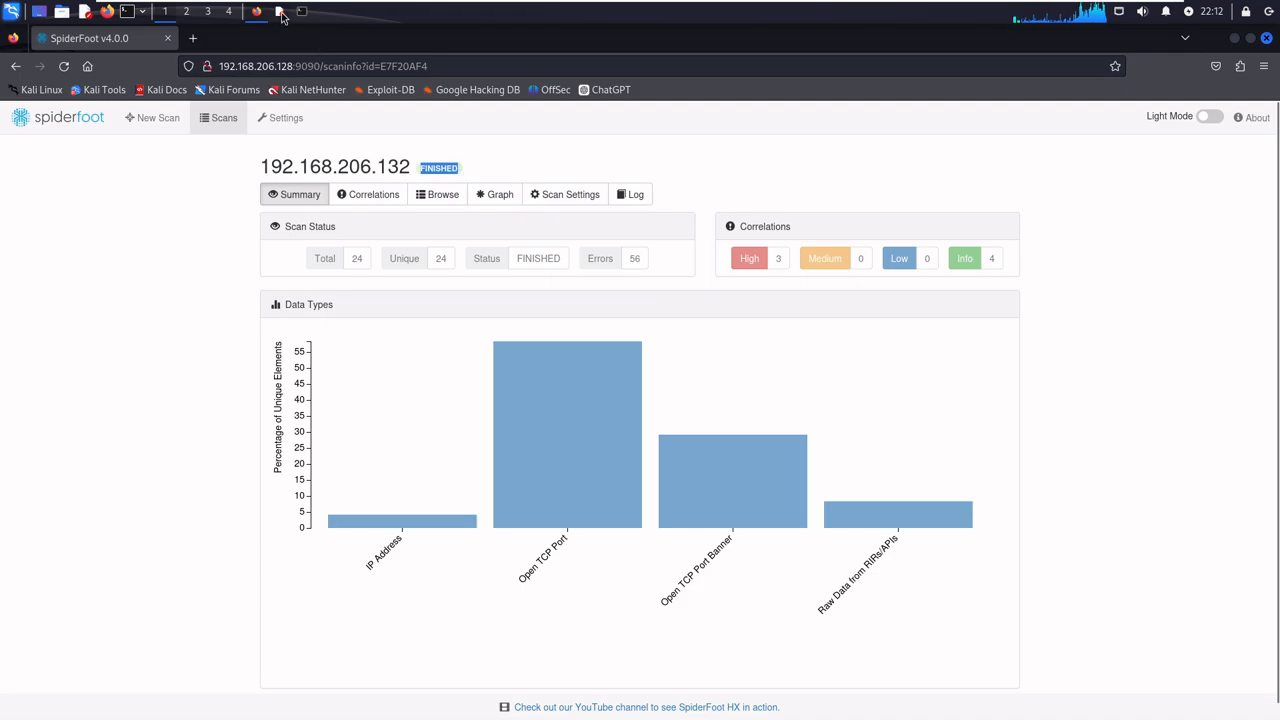
- Return to the Mousepad notes and write "scan is completed." two blank lines below the waiting note
click(280, 12)
key(Return)
key(Return)
key(Return)
key(Return)
key(Return)
key(Return)
key(Return)
key(Return)
key(Return)
key(Return)
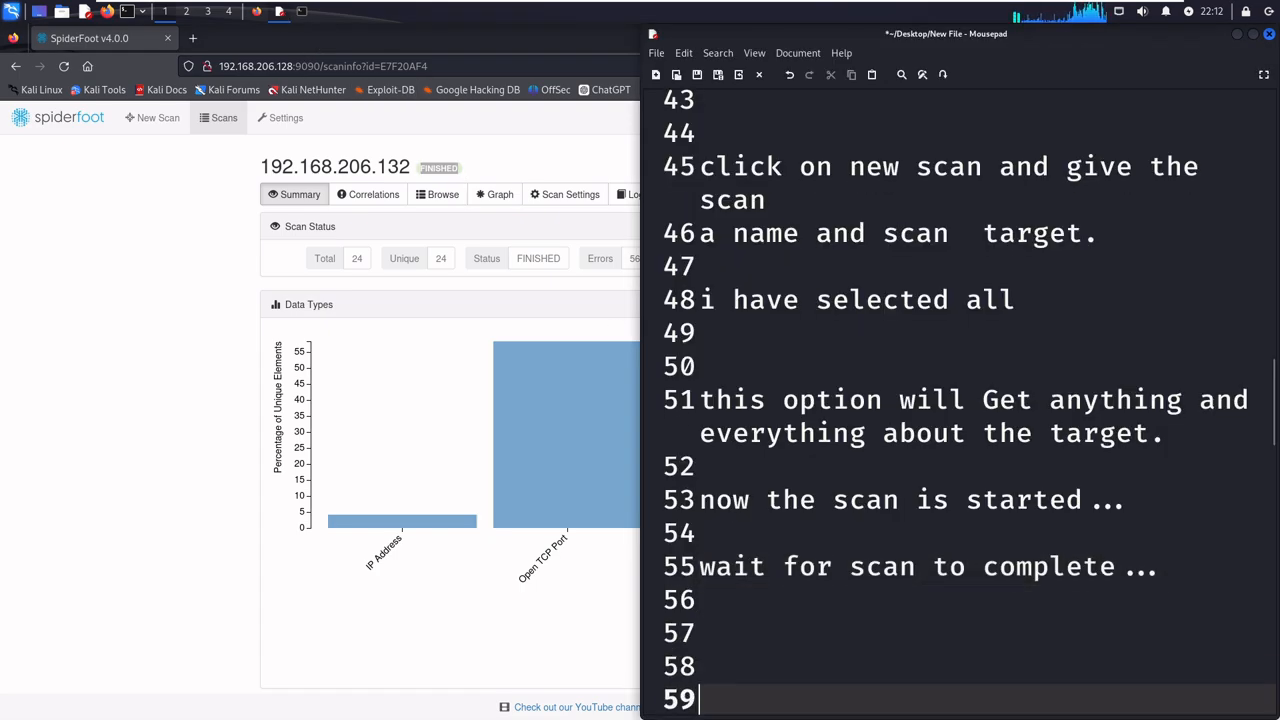
key(Up)
key(Up)
key(Up)
key(Up)
key(Up)
key(Up)
key(Up)
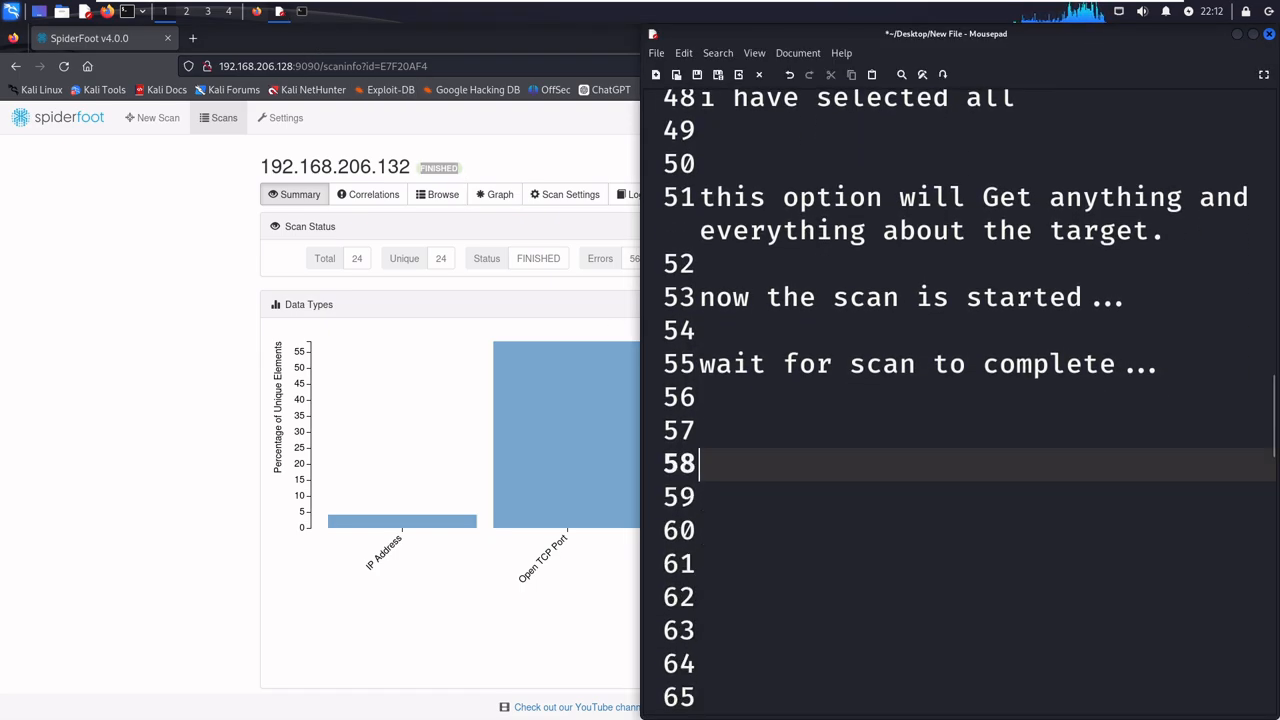
text(scan is )
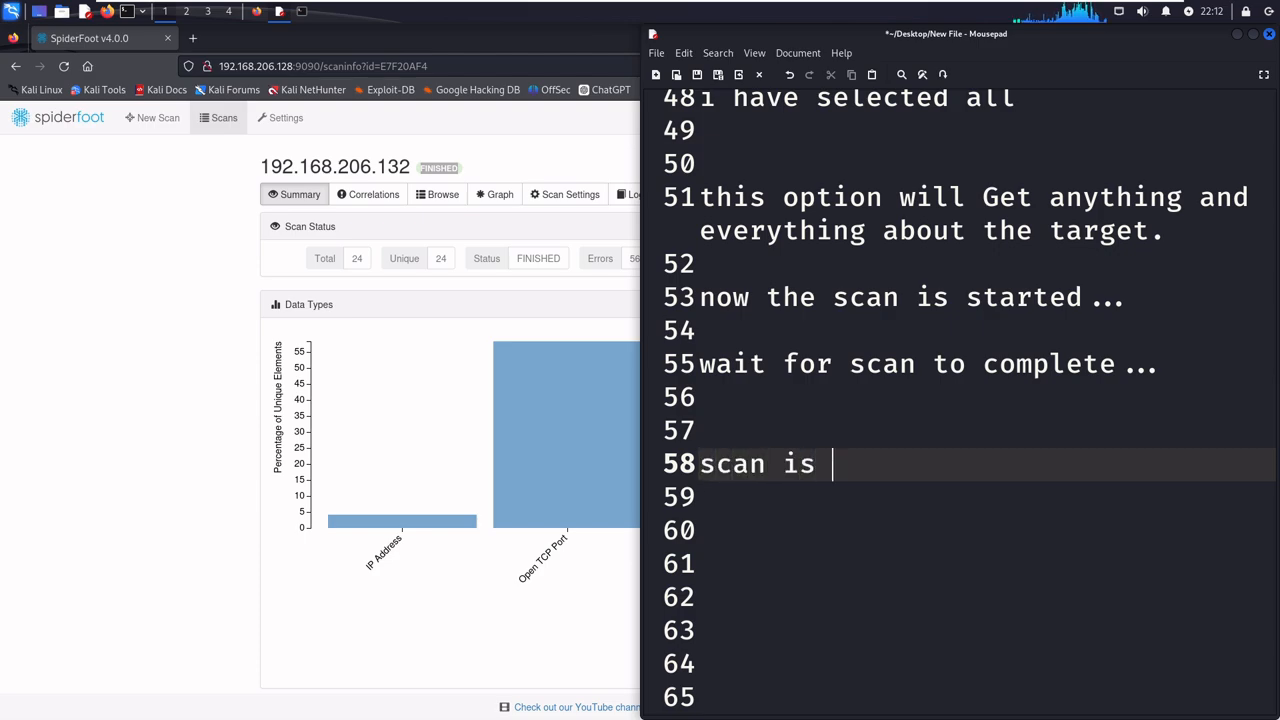
text(comple)
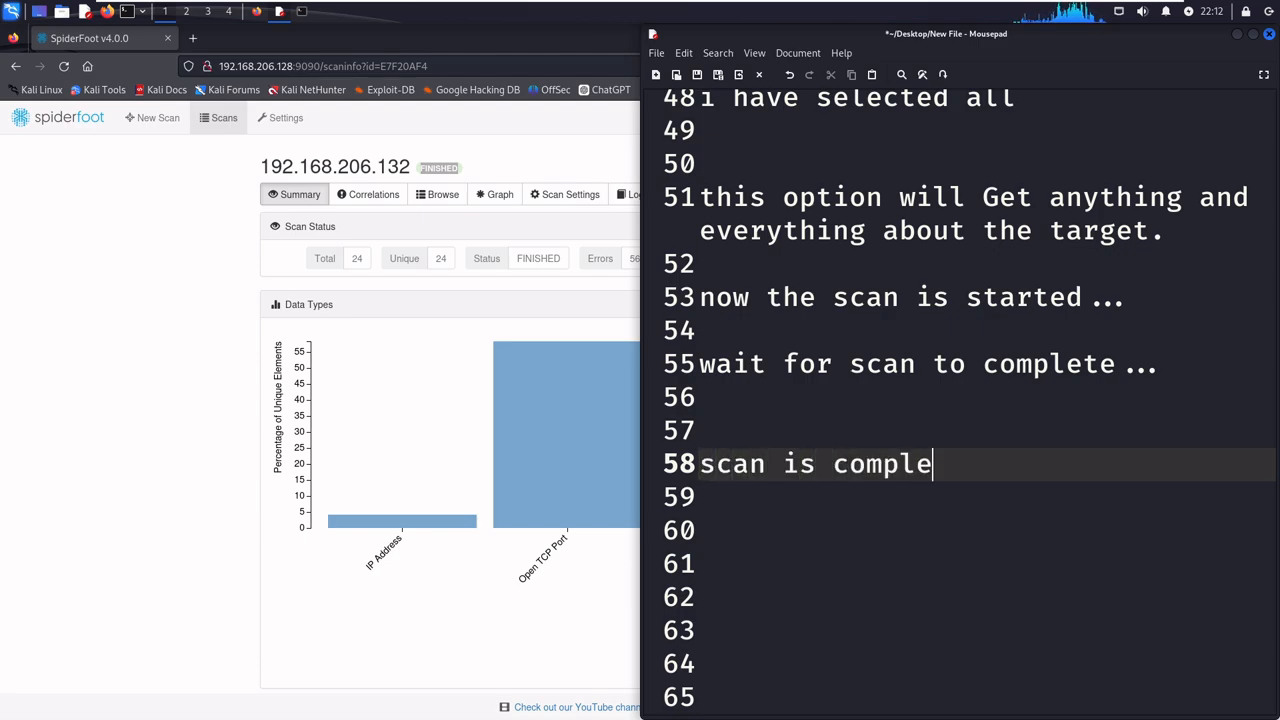
text(ted.)
- Write "to check result click on browse.." in the notes, directly below the scan completed line
key(Return)
text(to check )
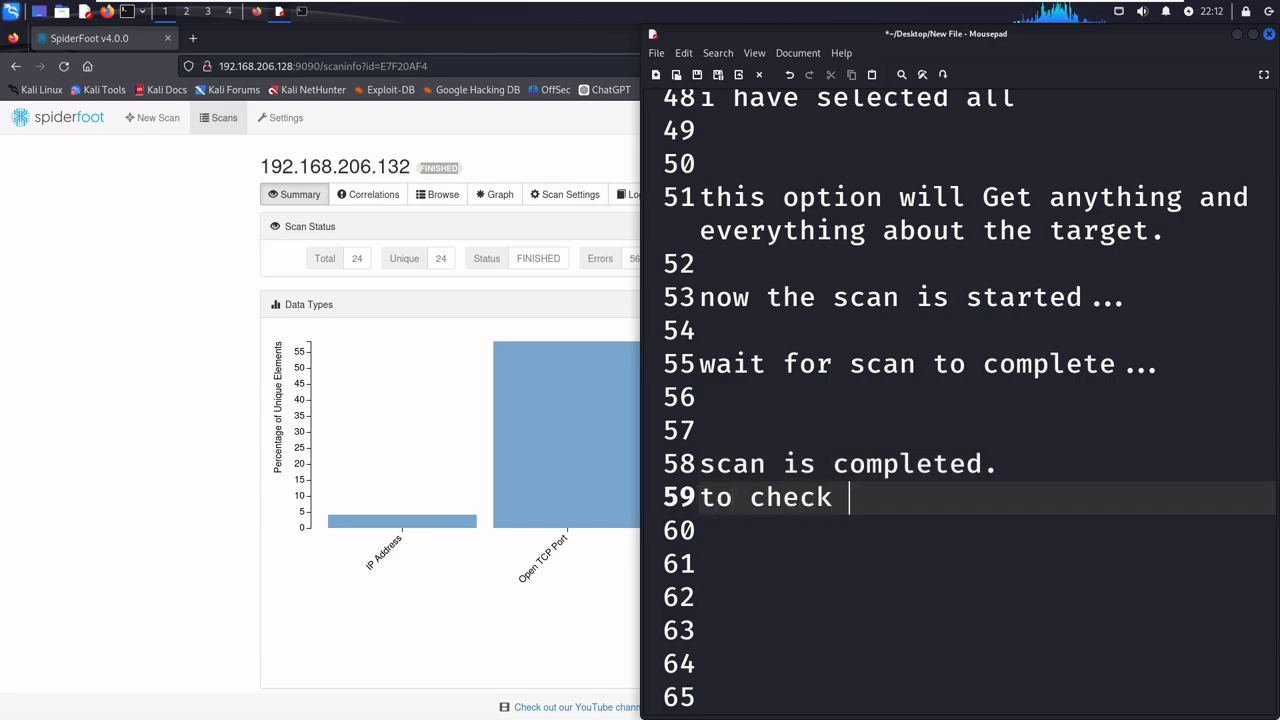
text(resul)
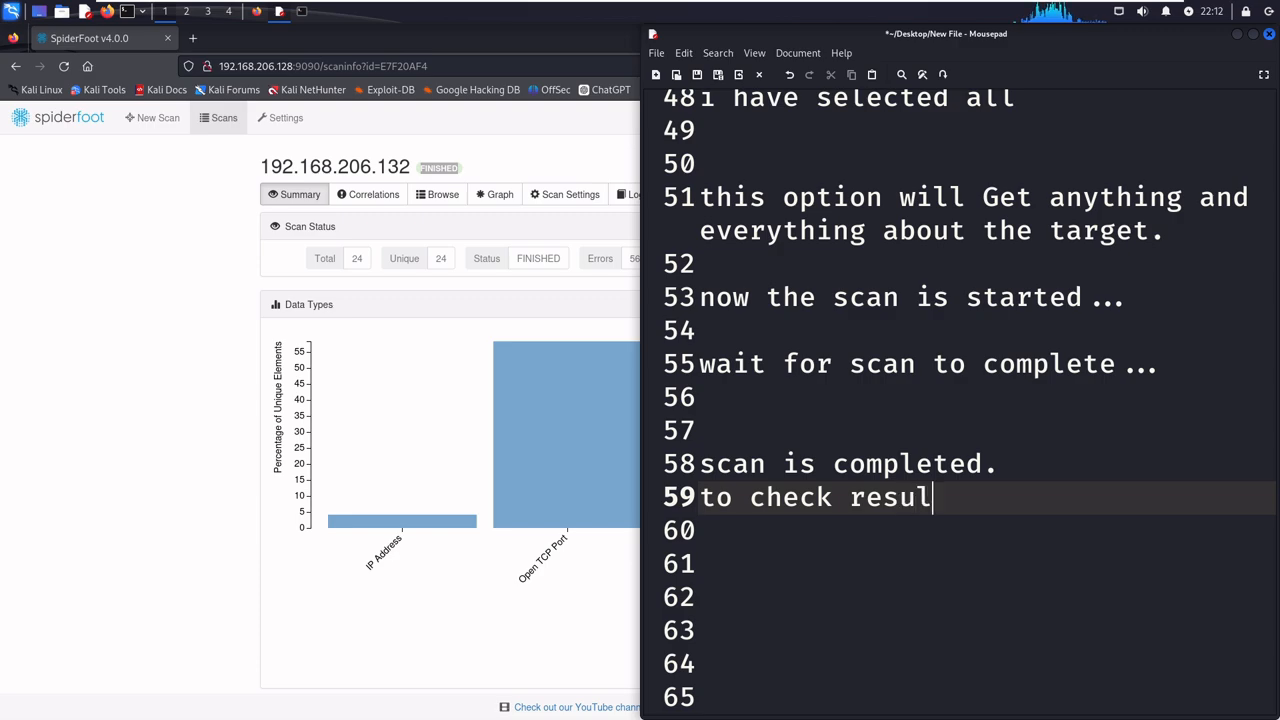
text(t clic)
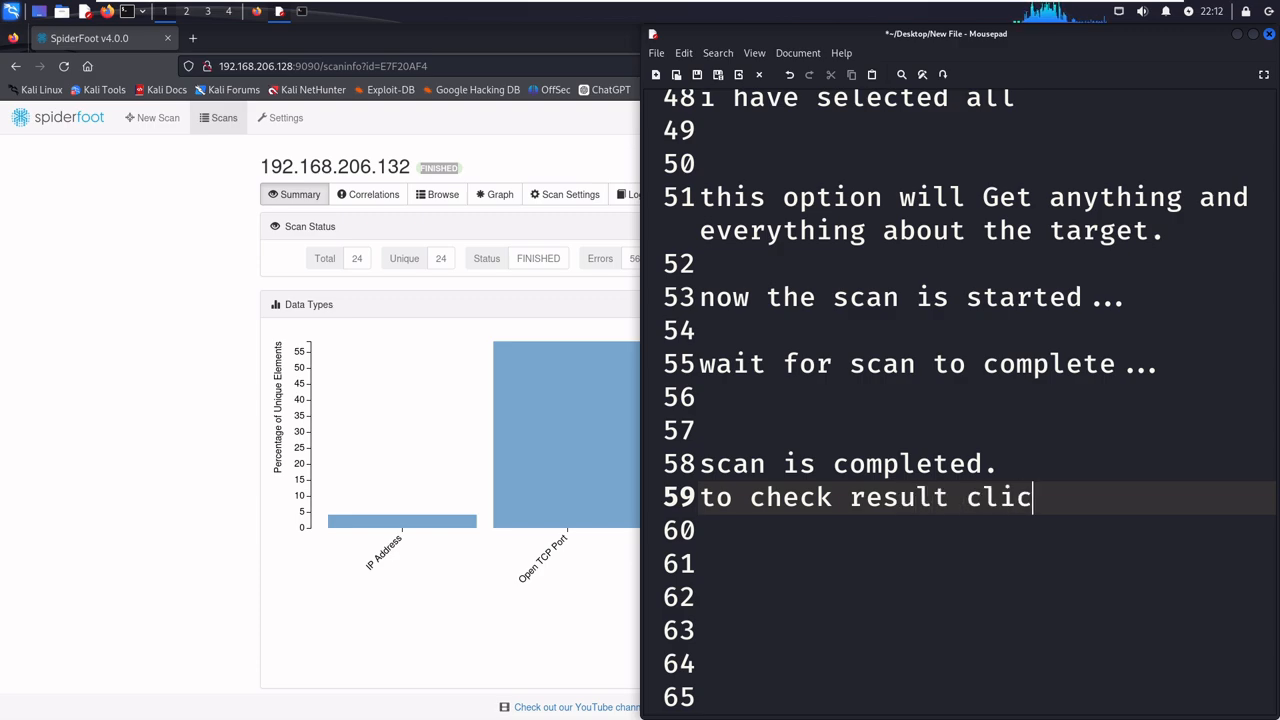
text(k on bro)
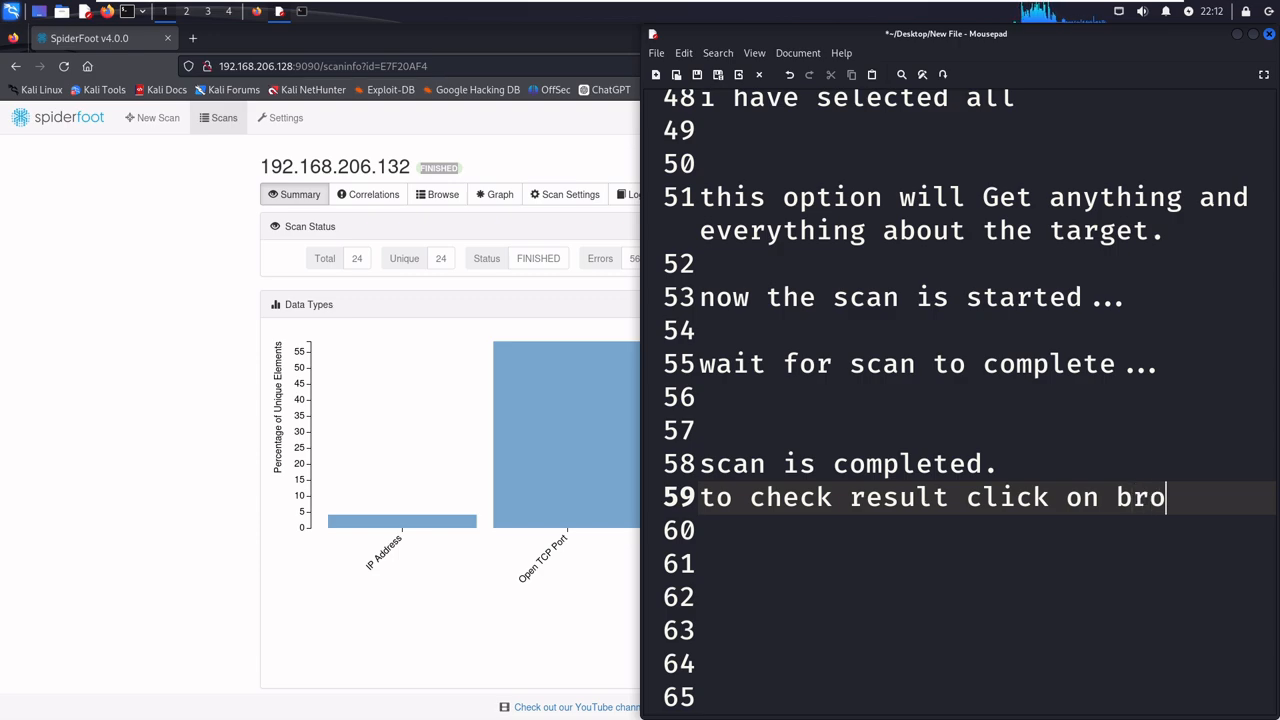
text(wse..)
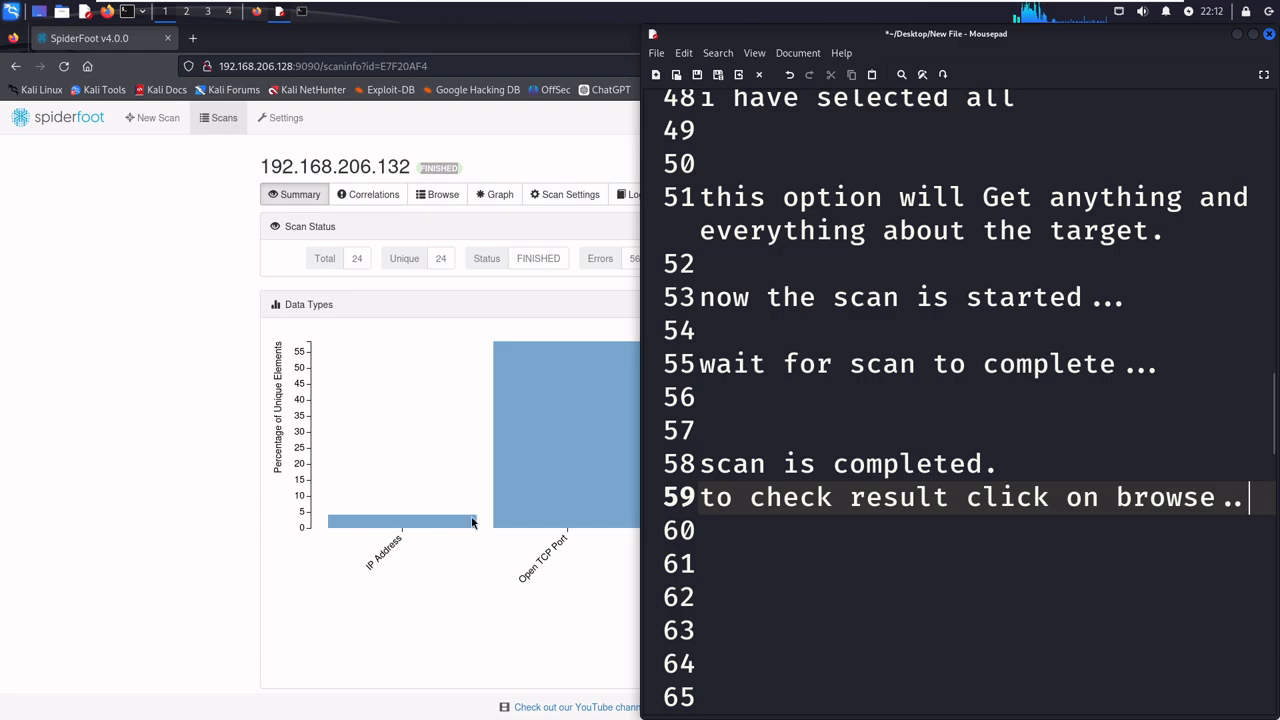
- Switch to Firefox and examine the IP Address and Open TCP Port entries in the scan's Browse results
click(350, 268)
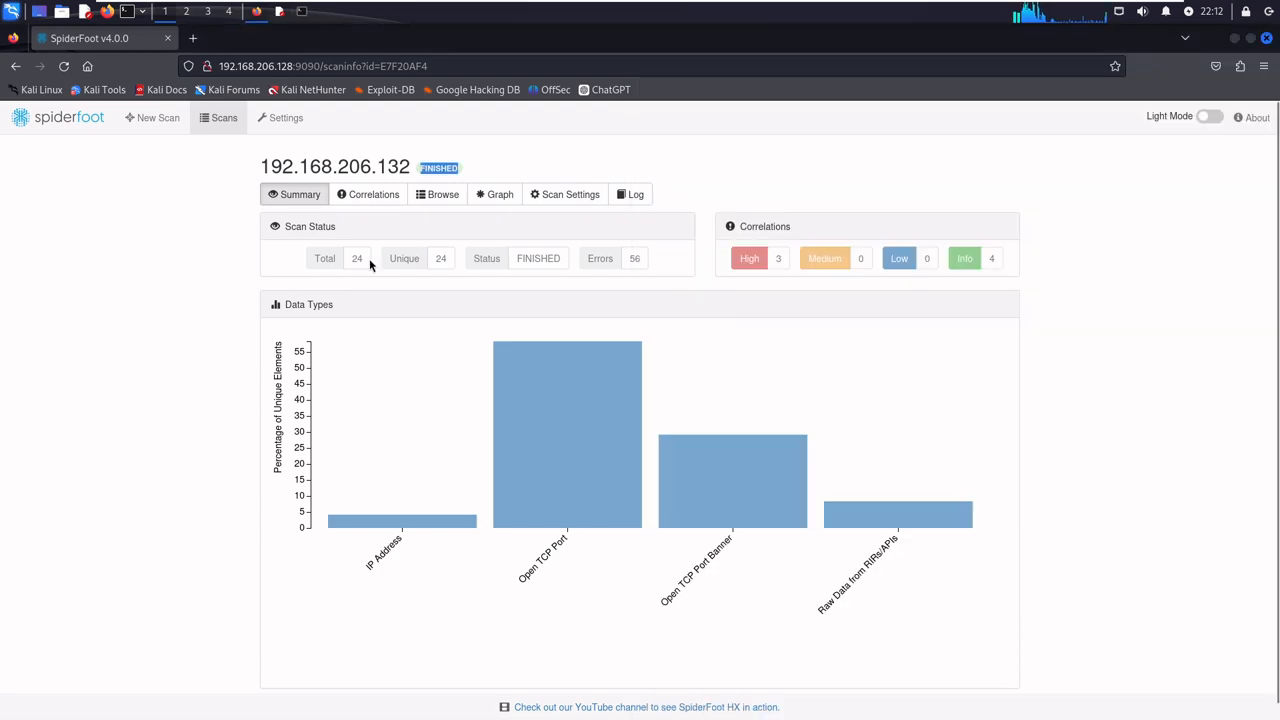
click(452, 196)
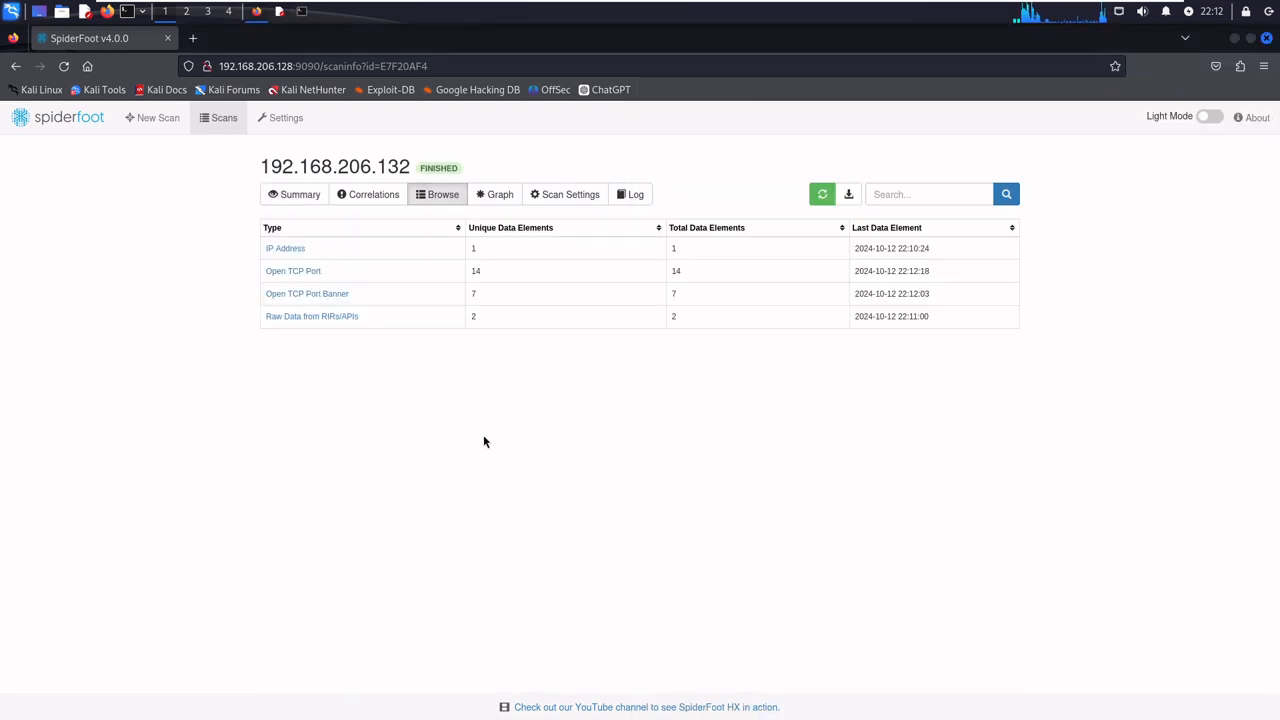
click(285, 250)
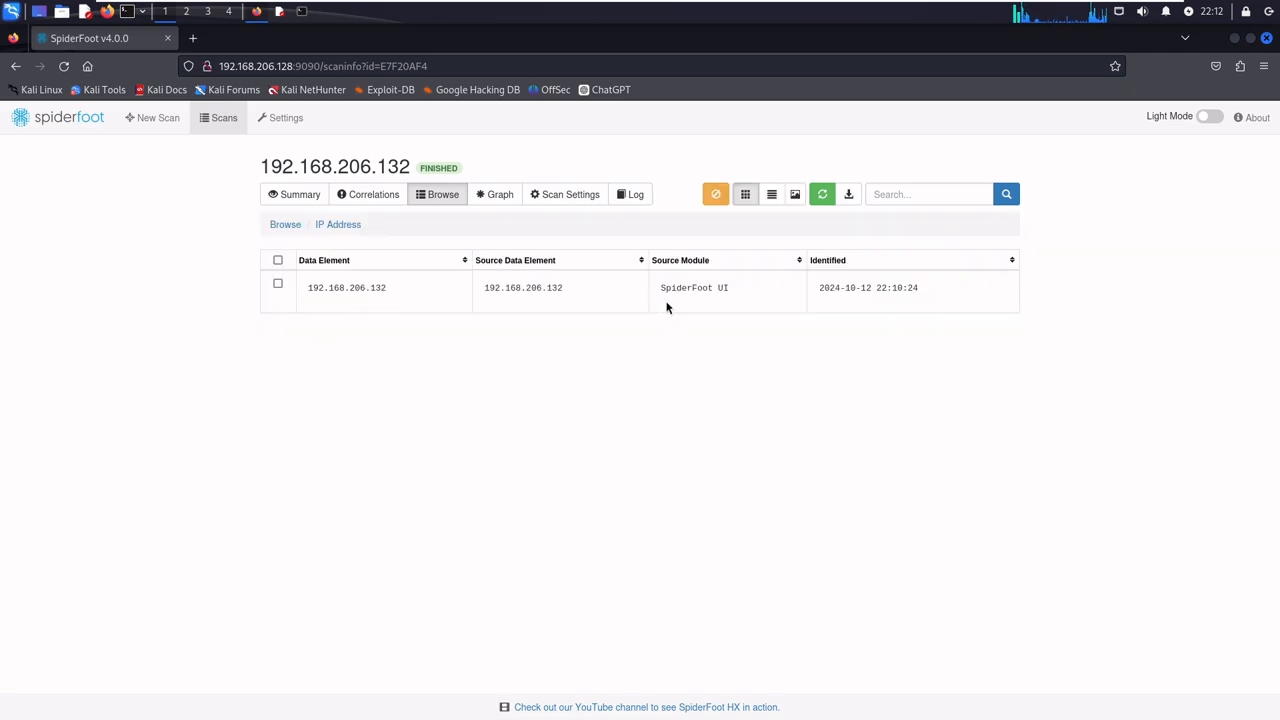
click(438, 200)
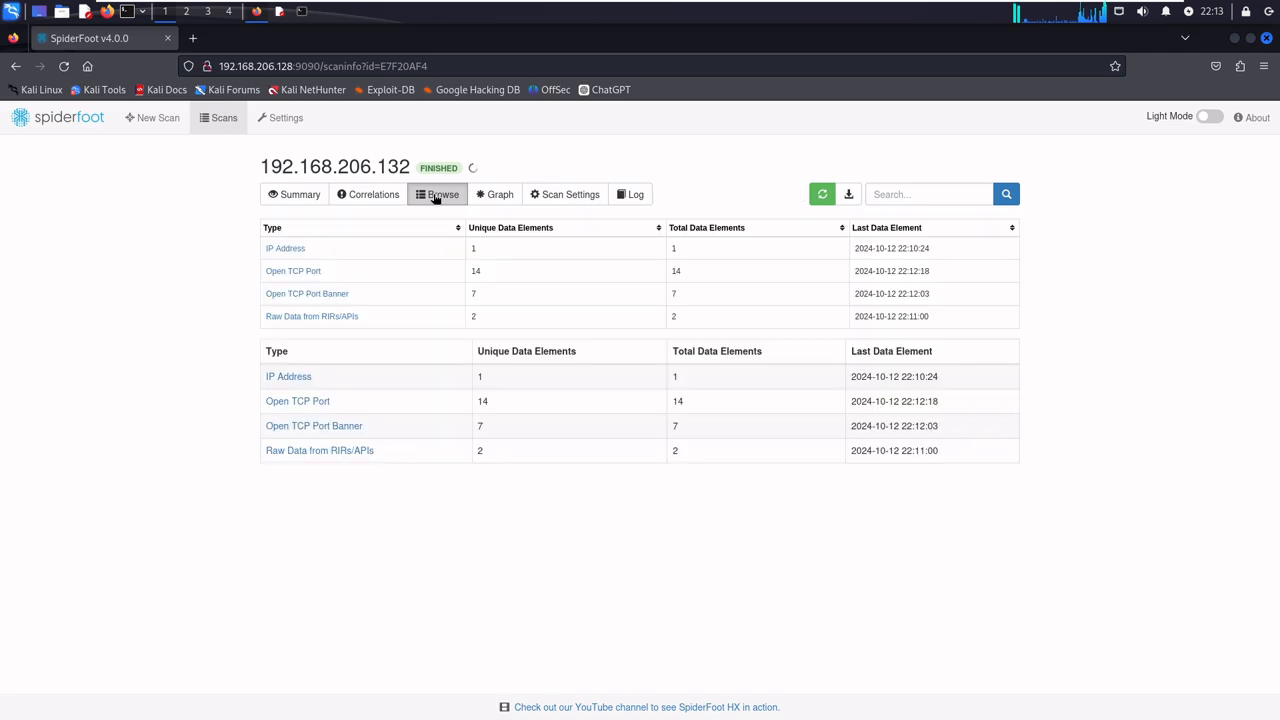
click(313, 272)
scroll(760, 372, down, 5)
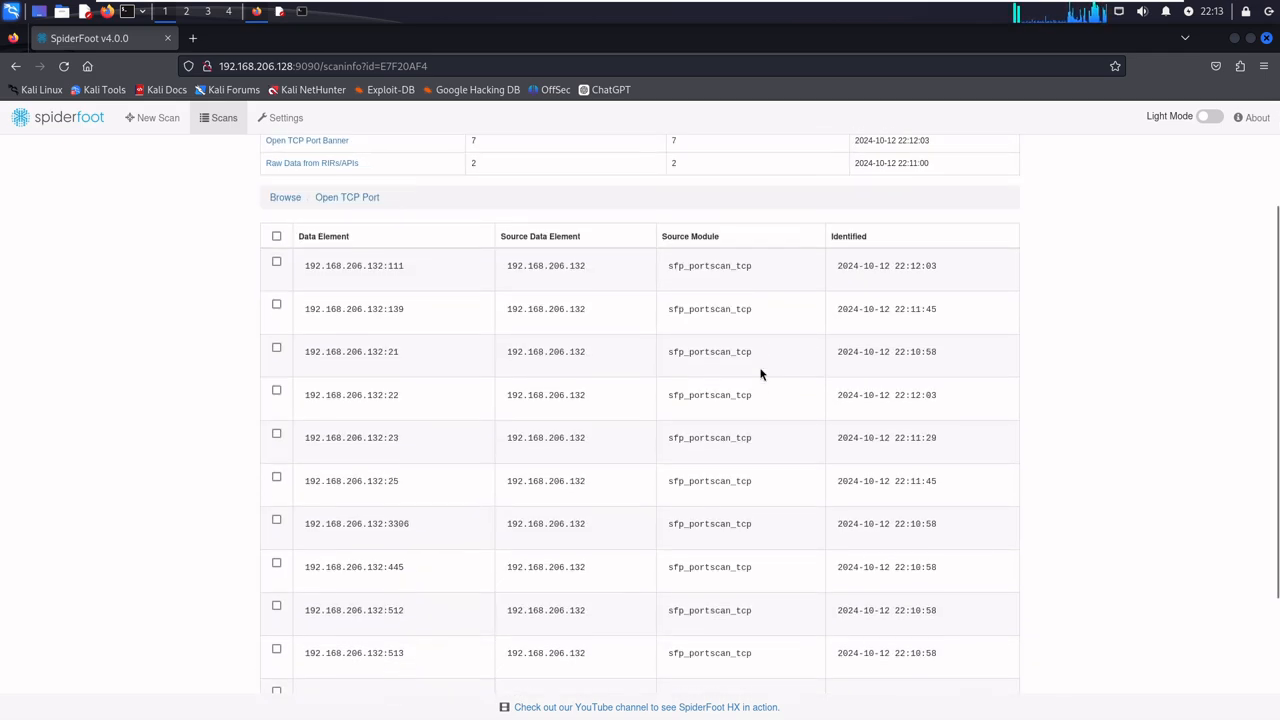
scroll(760, 374, up, 5)
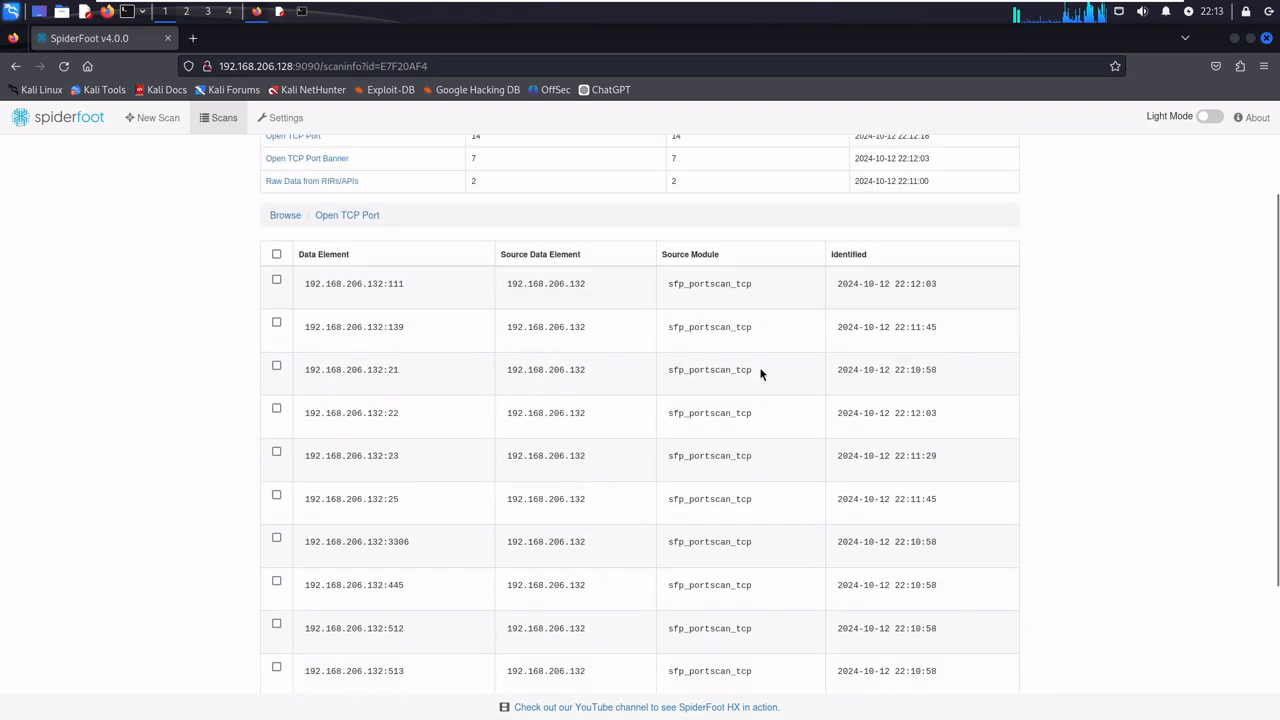
- Open the Open TCP Port Banner results and examine the mail, database, SSH and FTP banners by highlighting them
click(334, 294)
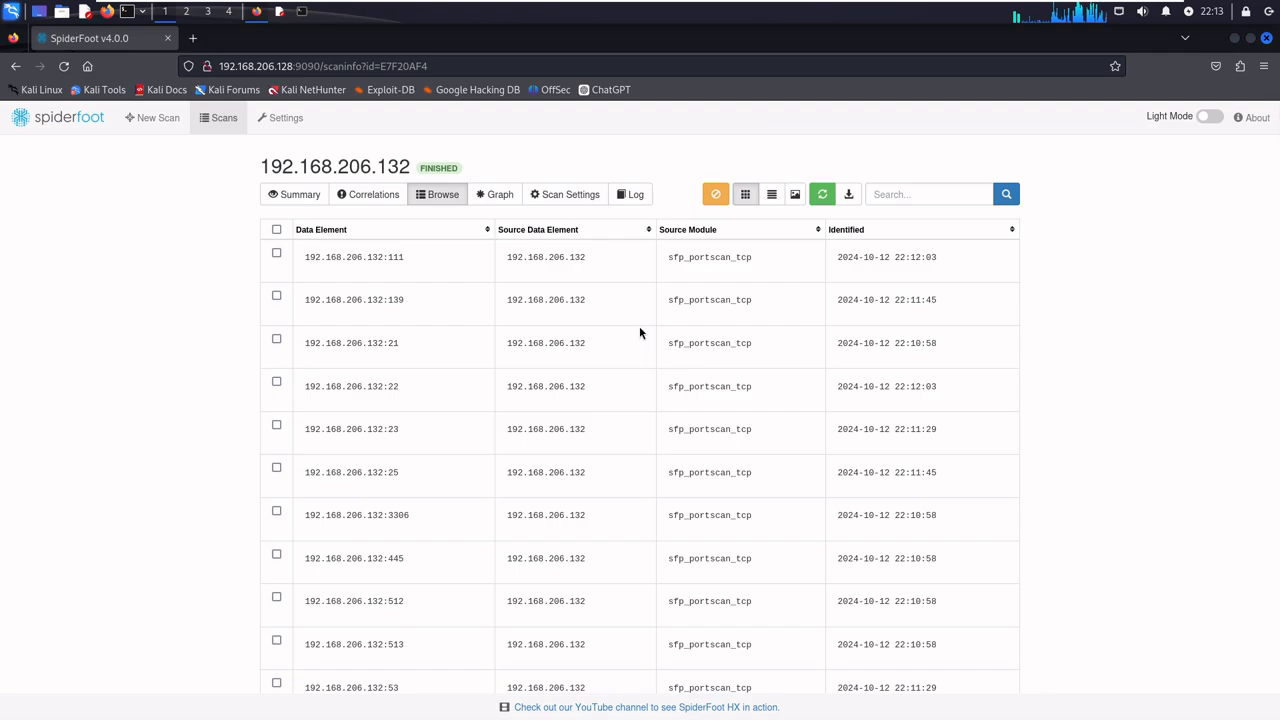
scroll(640, 333, down, 4)
scroll(639, 326, down, 2)
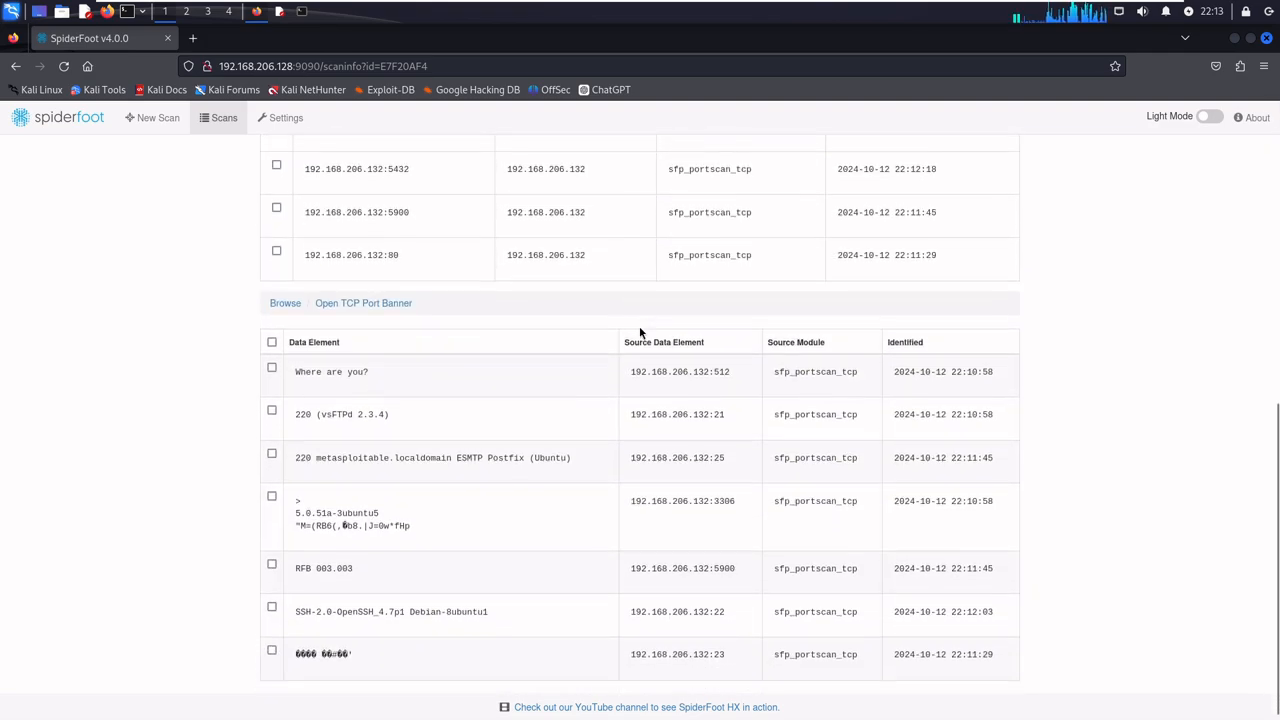
drag(380, 454, 555, 451)
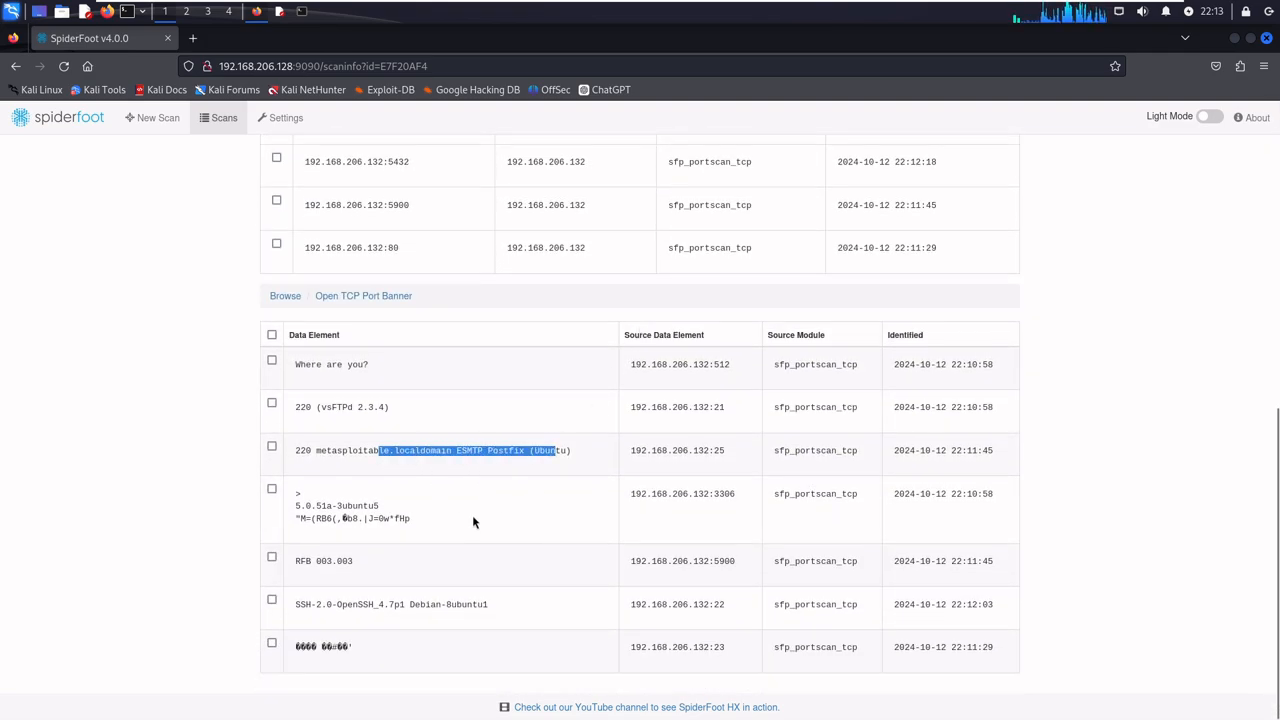
drag(296, 506, 422, 525)
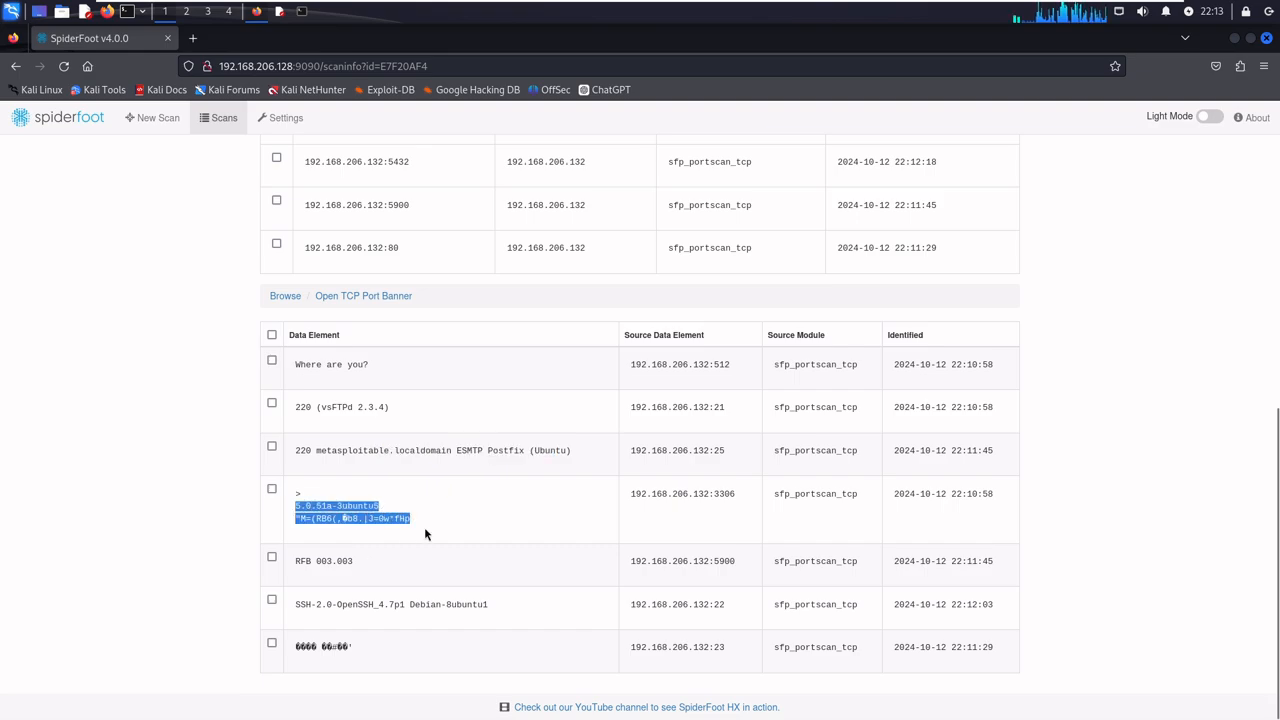
drag(333, 604, 494, 604)
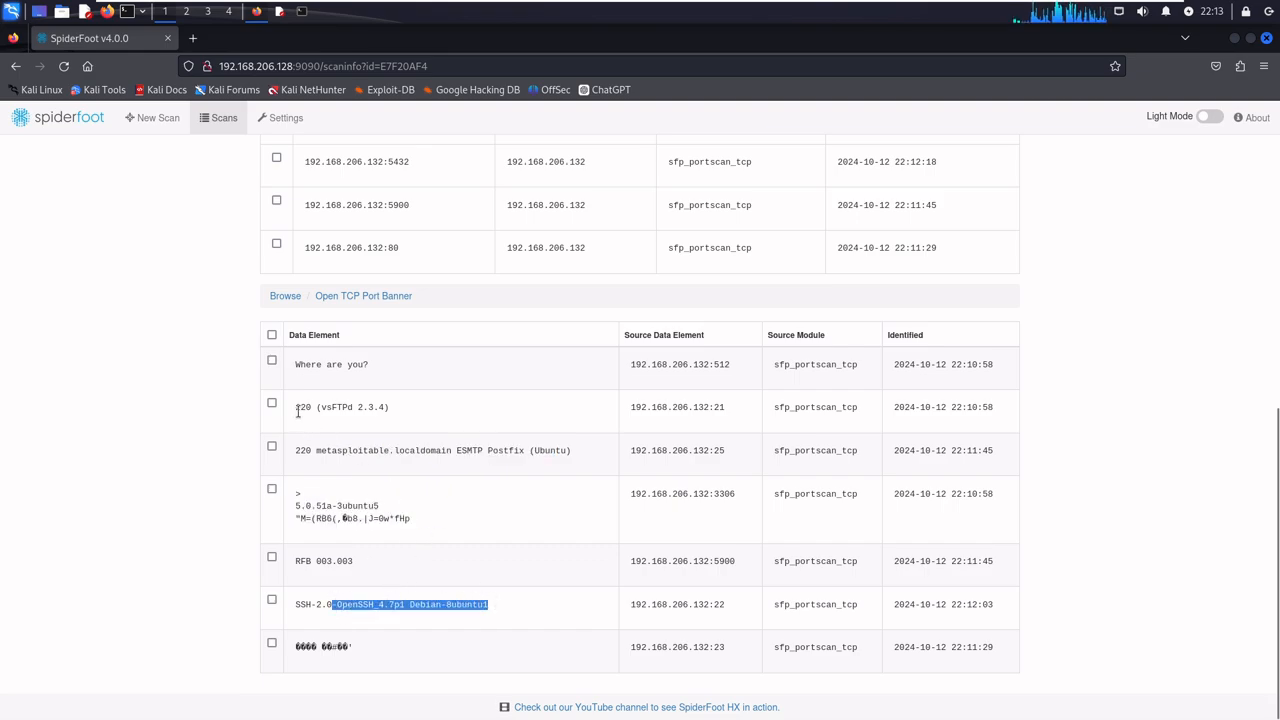
drag(297, 411, 385, 410)
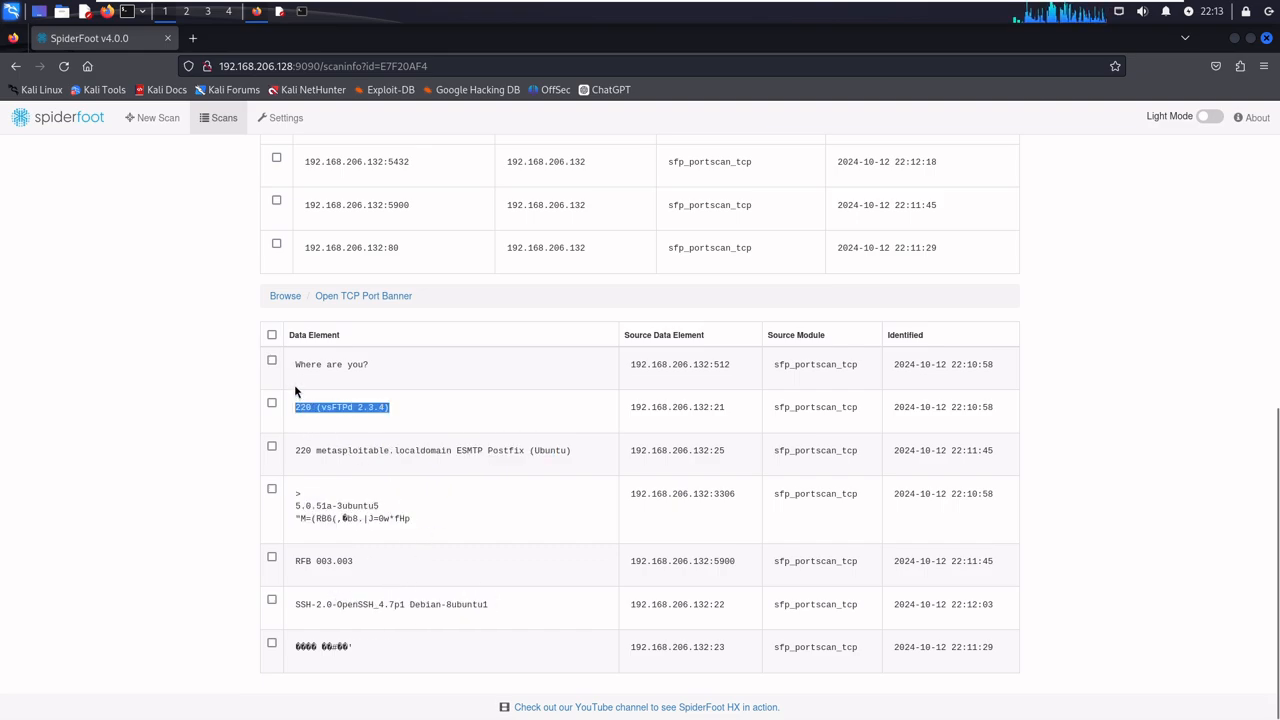
- Return to the Browse type list and examine the Raw Data from RIRs/APIs entries, highlighting part of the second one
scroll(449, 434, up, 15)
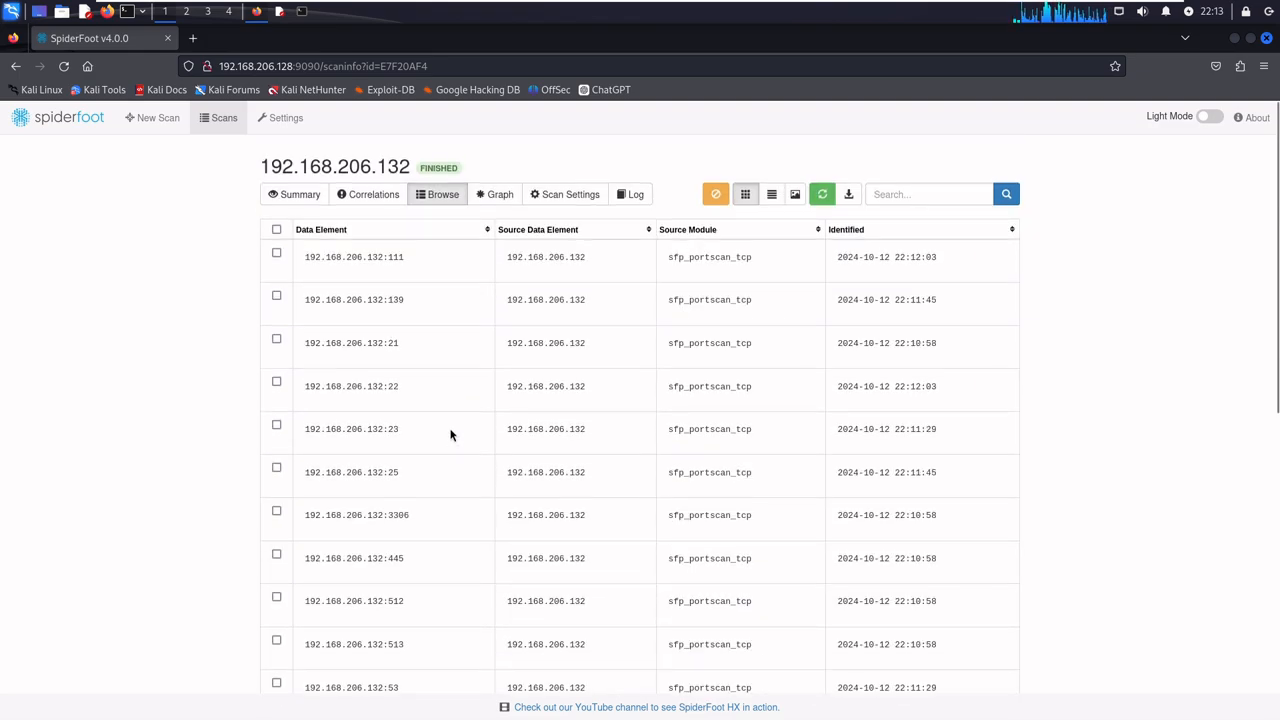
click(435, 196)
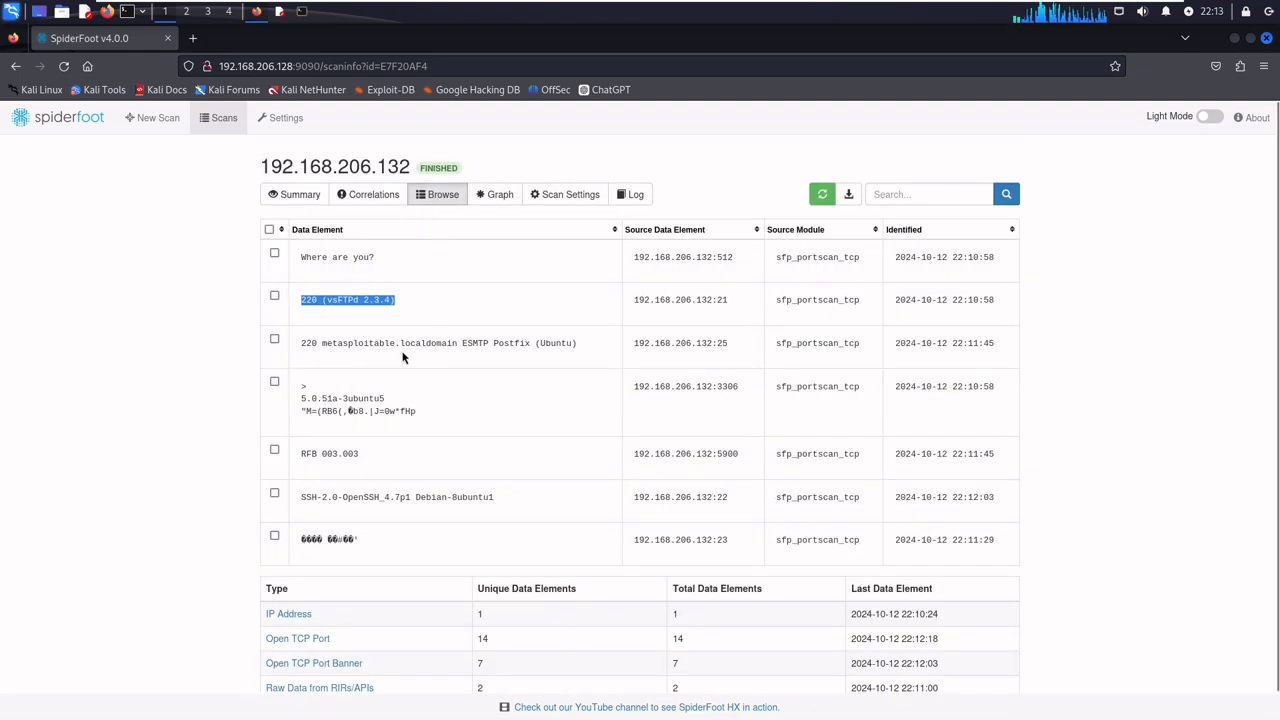
click(425, 204)
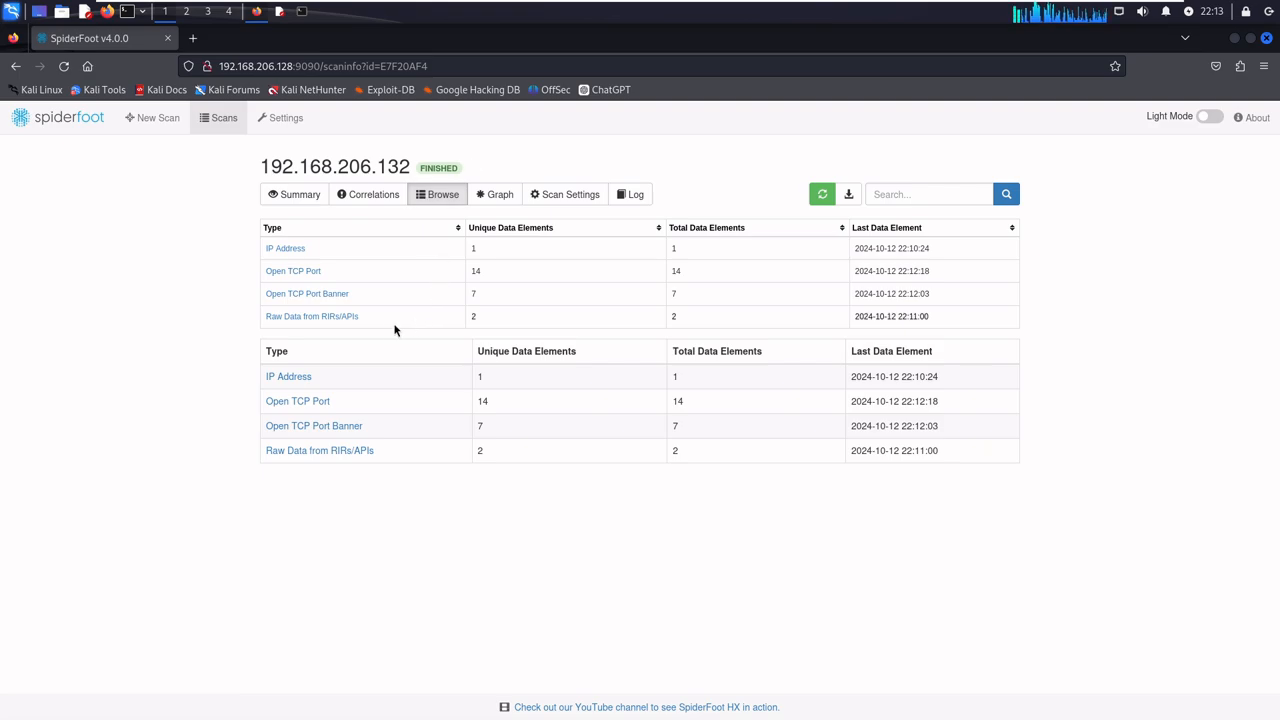
click(326, 318)
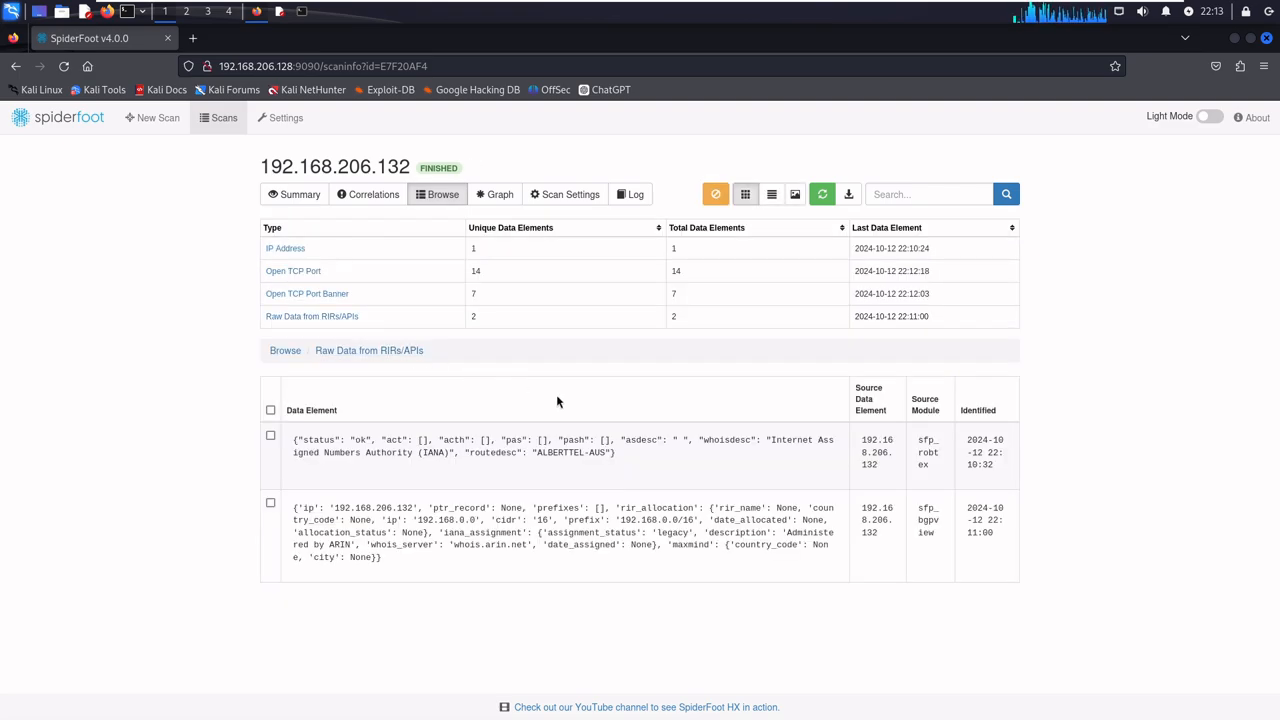
drag(399, 508, 475, 528)
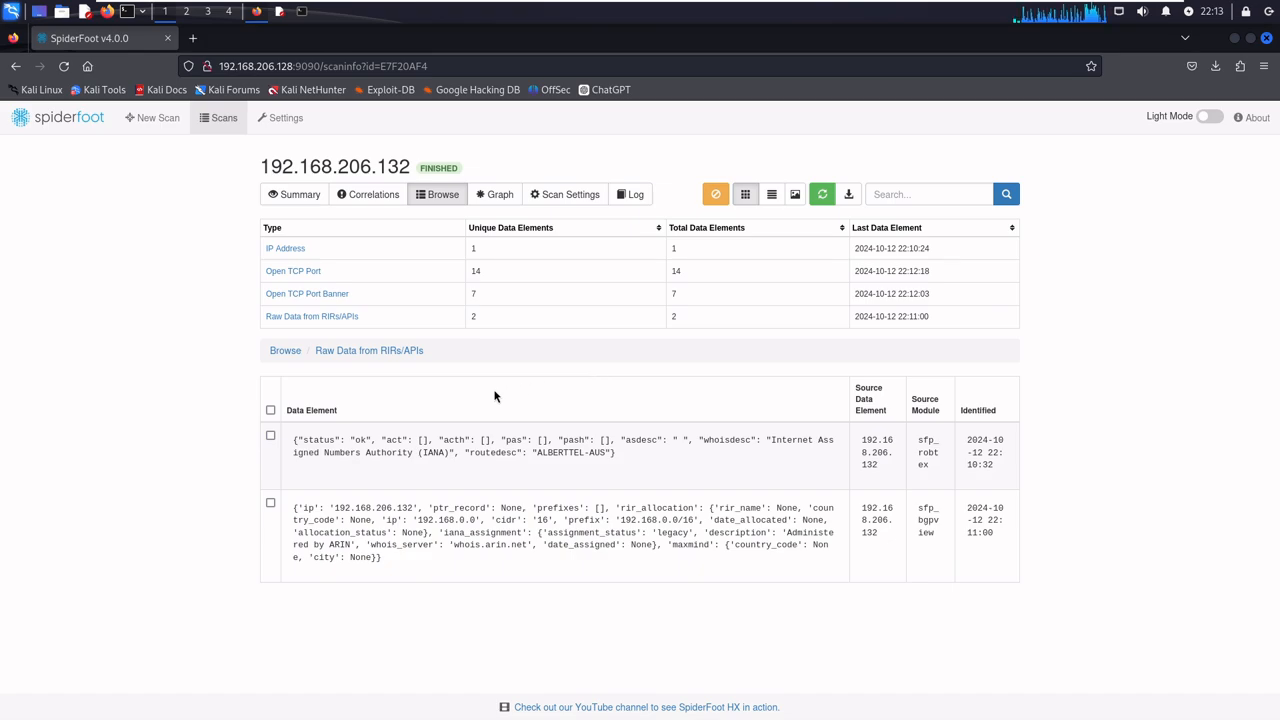
- Go back to the Browse type list and look through the Open TCP Port entries again
click(445, 190)
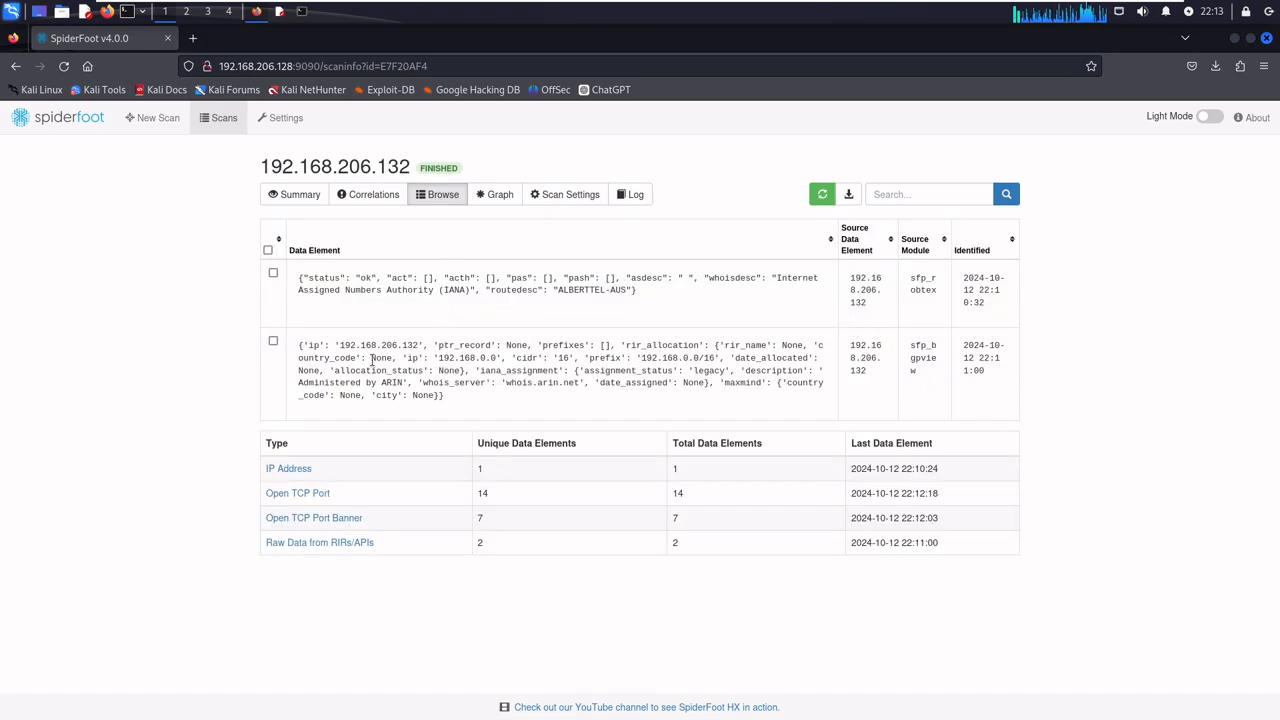
click(305, 493)
scroll(474, 466, down, 3)
scroll(474, 466, up, 3)
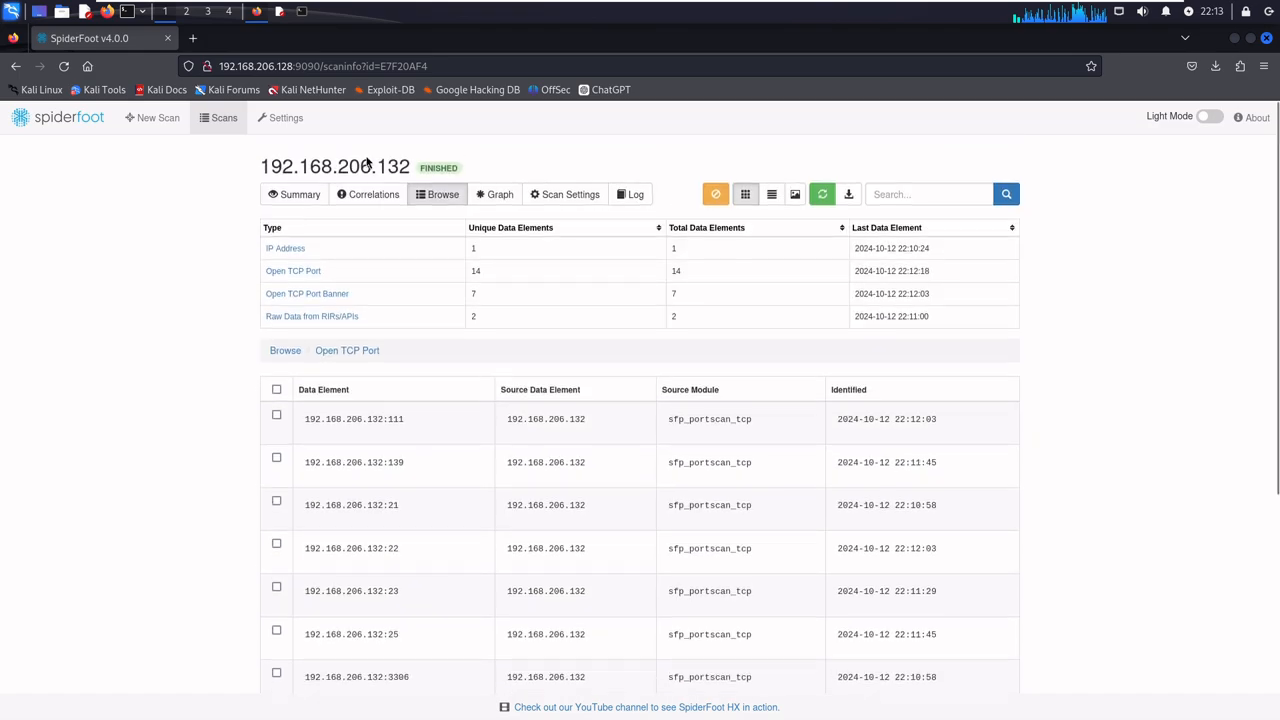
- Return to the Mousepad notes and write "this tool will help to get a" one blank line below the browse note
click(281, 16)
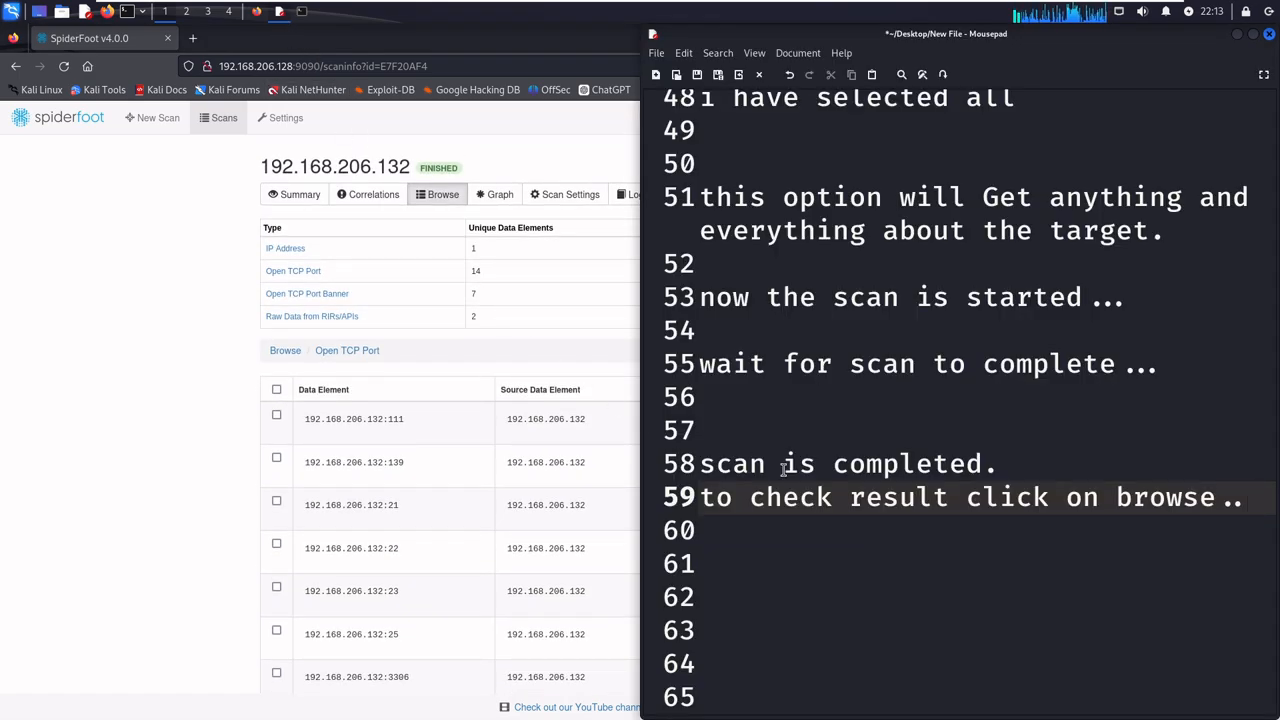
key(Down)
key(Down)
key(Down)
key(Down)
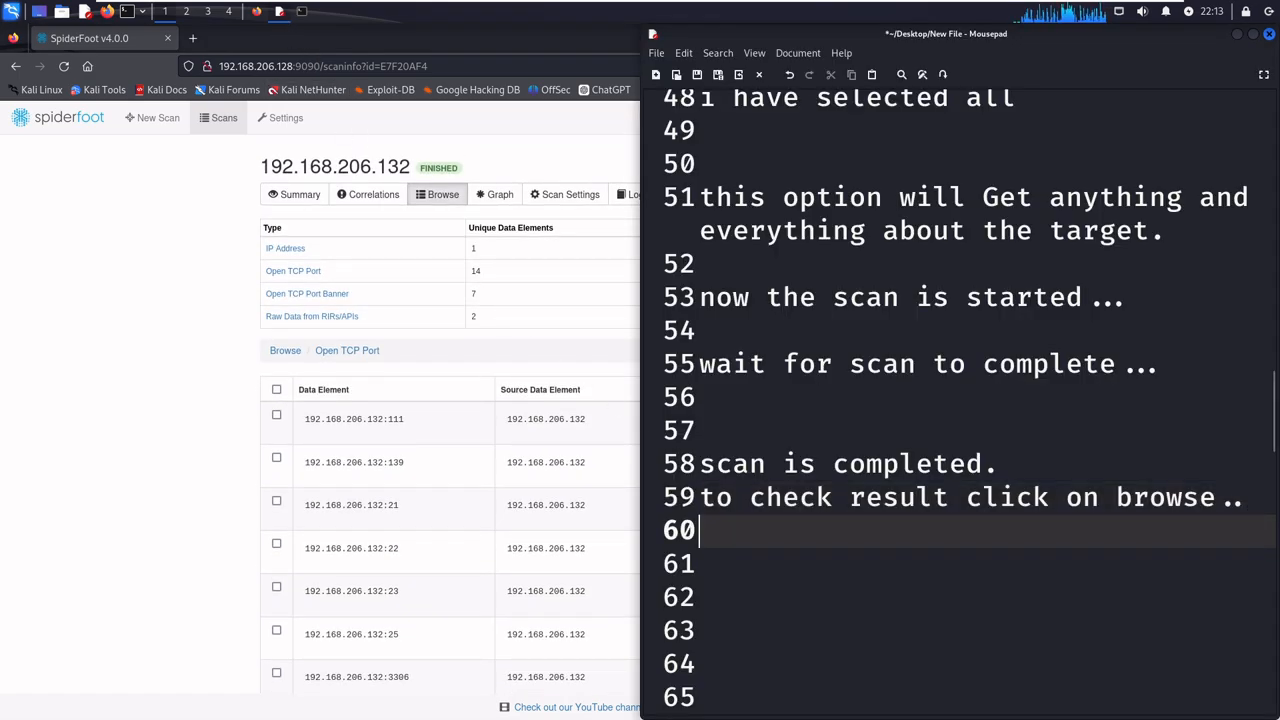
key(Up)
key(Up)
text(th)
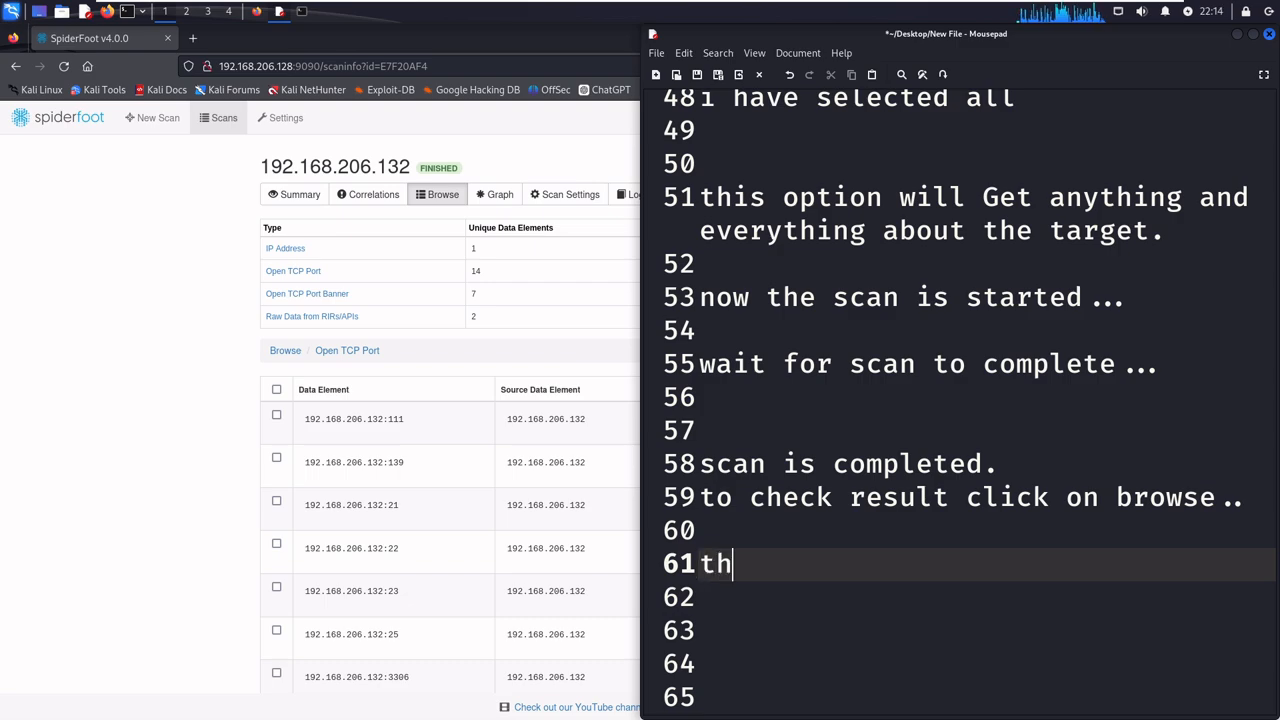
text(is tool )
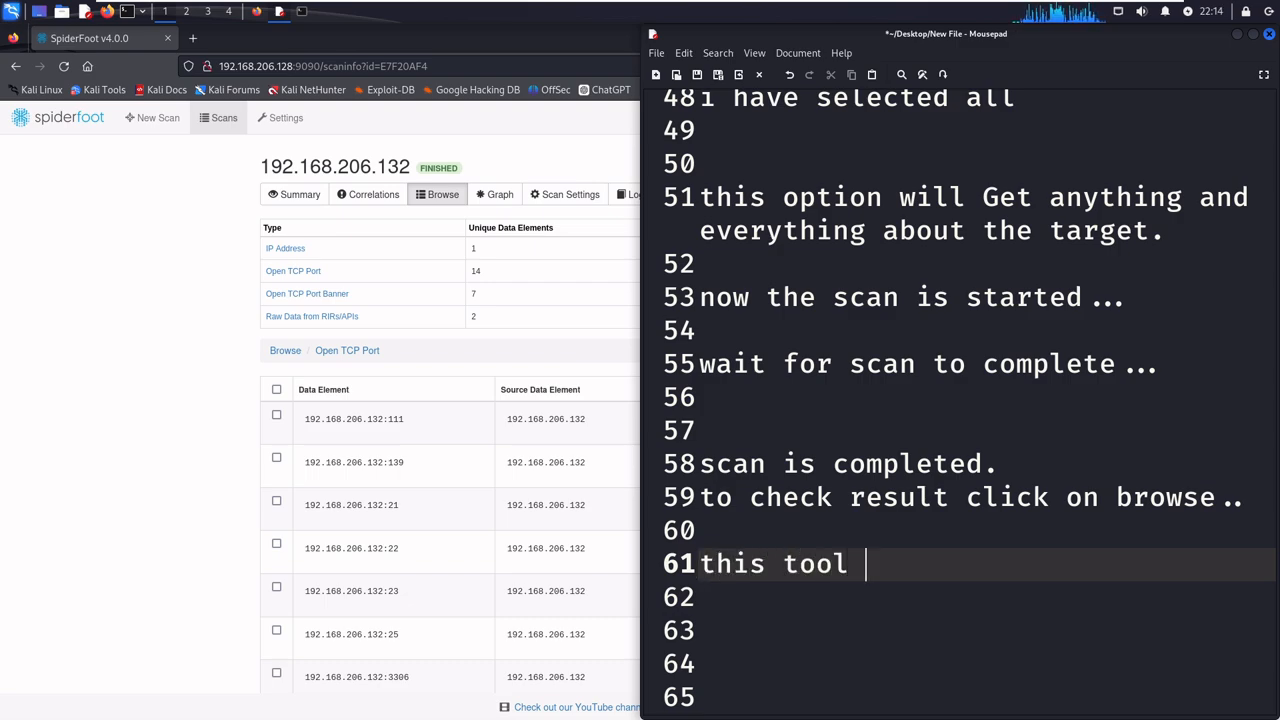
text(will hel)
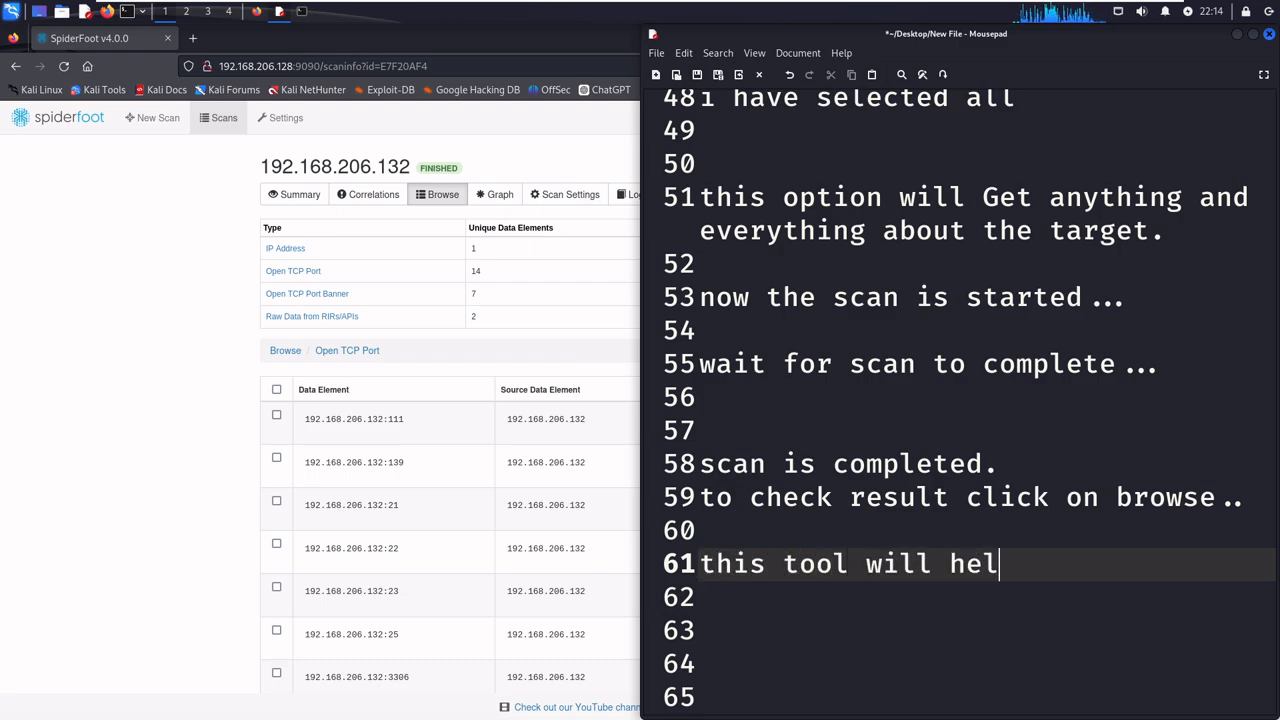
text(p to get a)
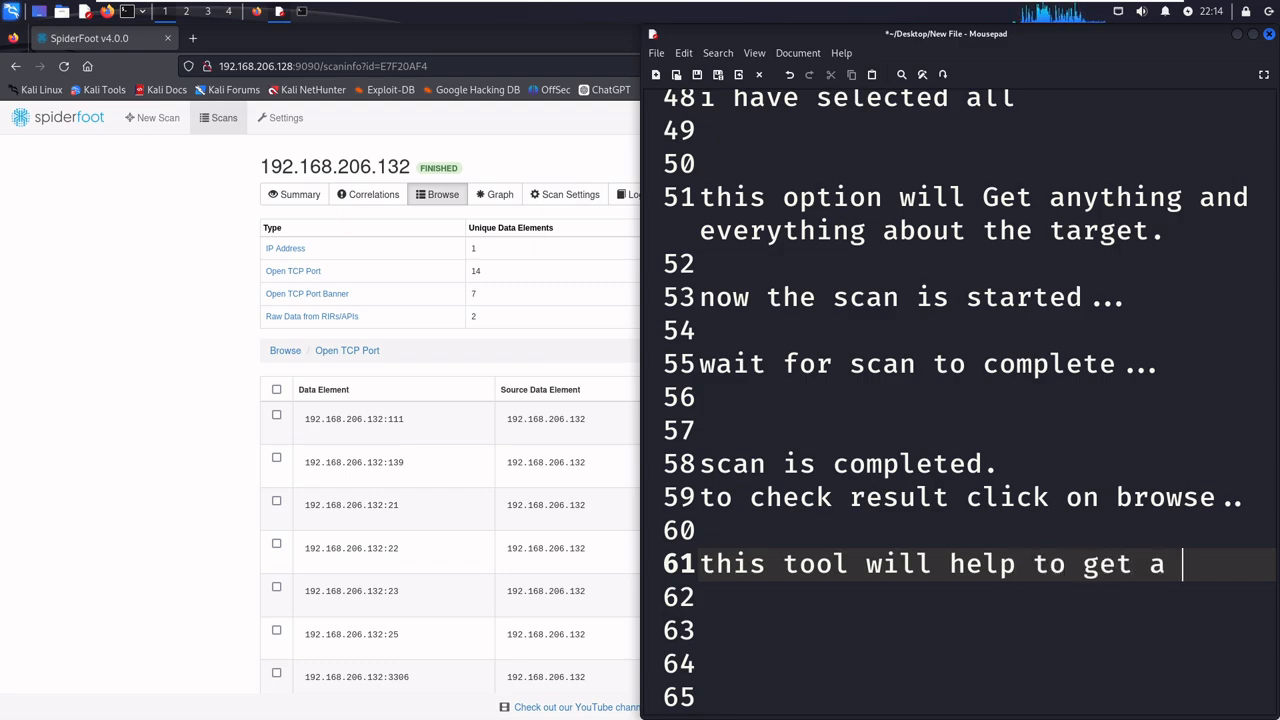
- Continue the note on two new lines with "user friendly details about a" and "target......"
key(Return)
text(us)
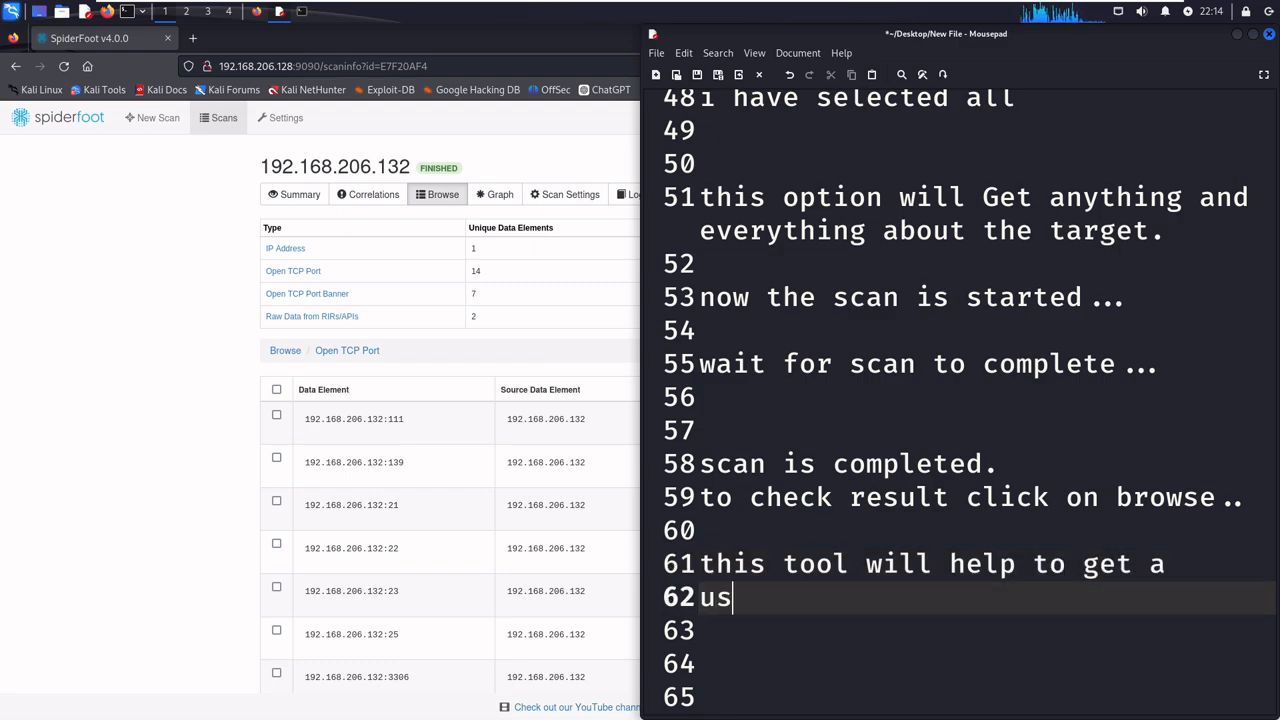
text(er fr)
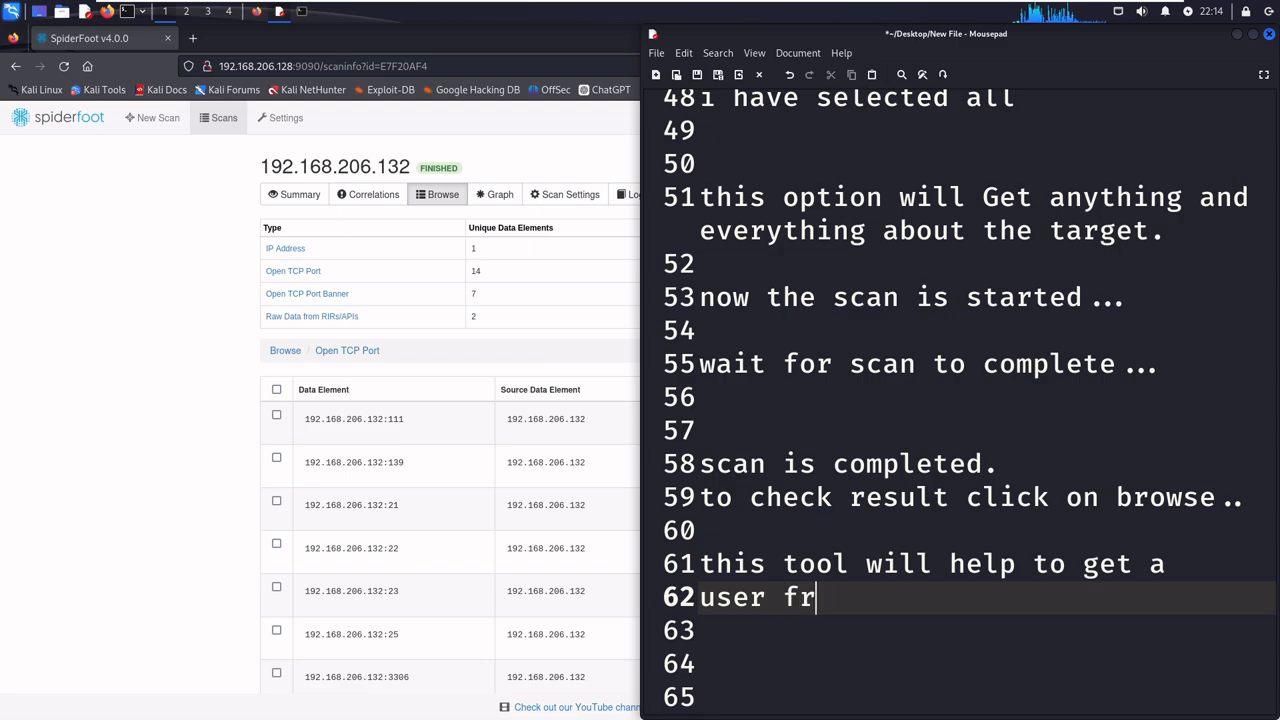
text(iendl)
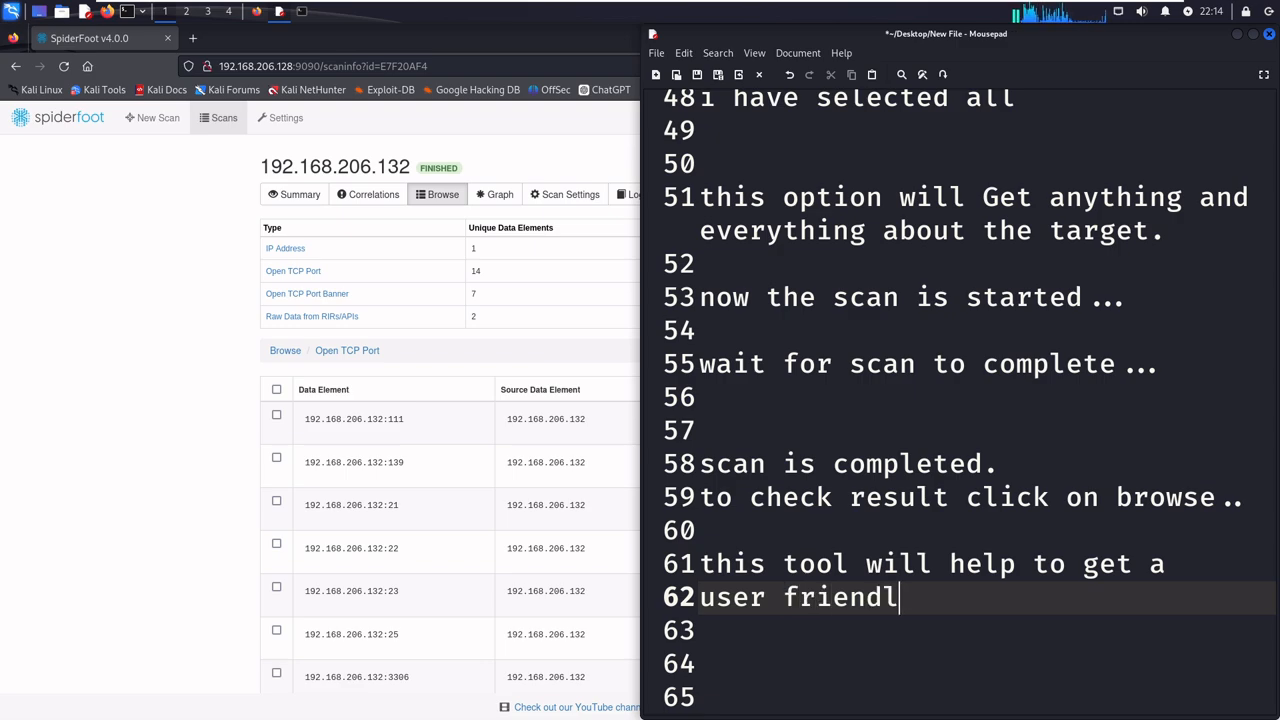
text(y details a)
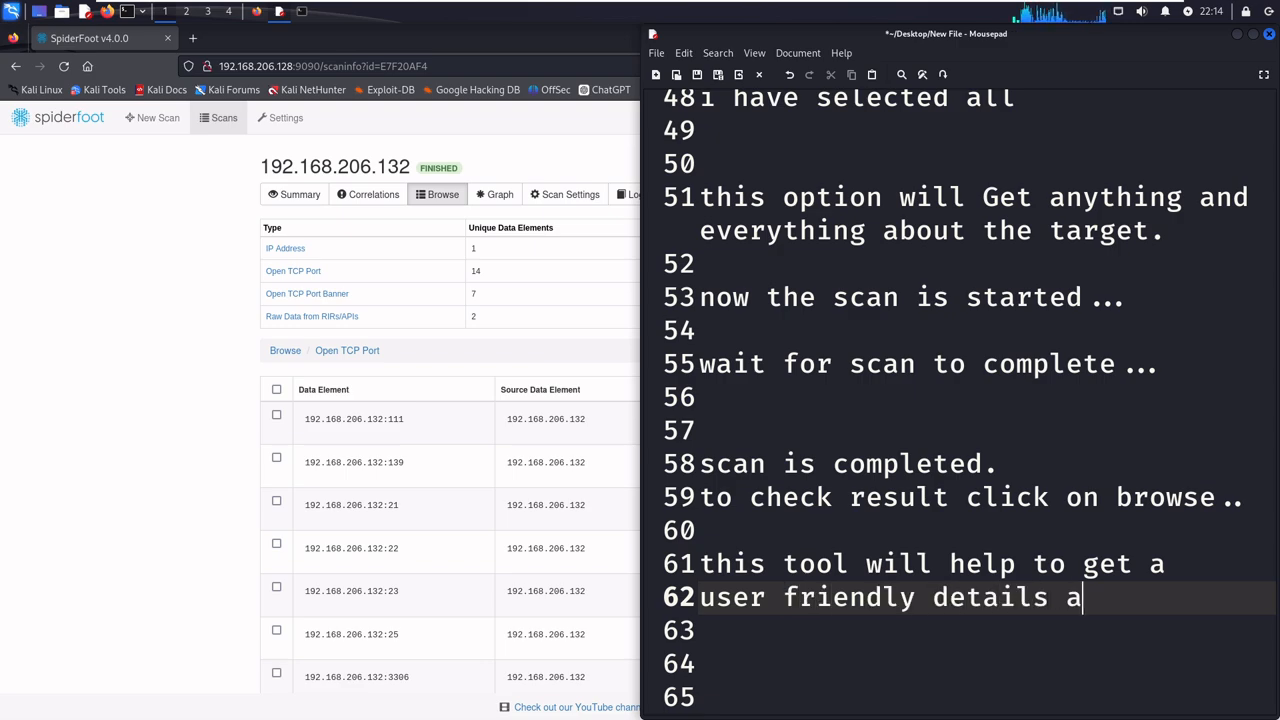
text(bout a)
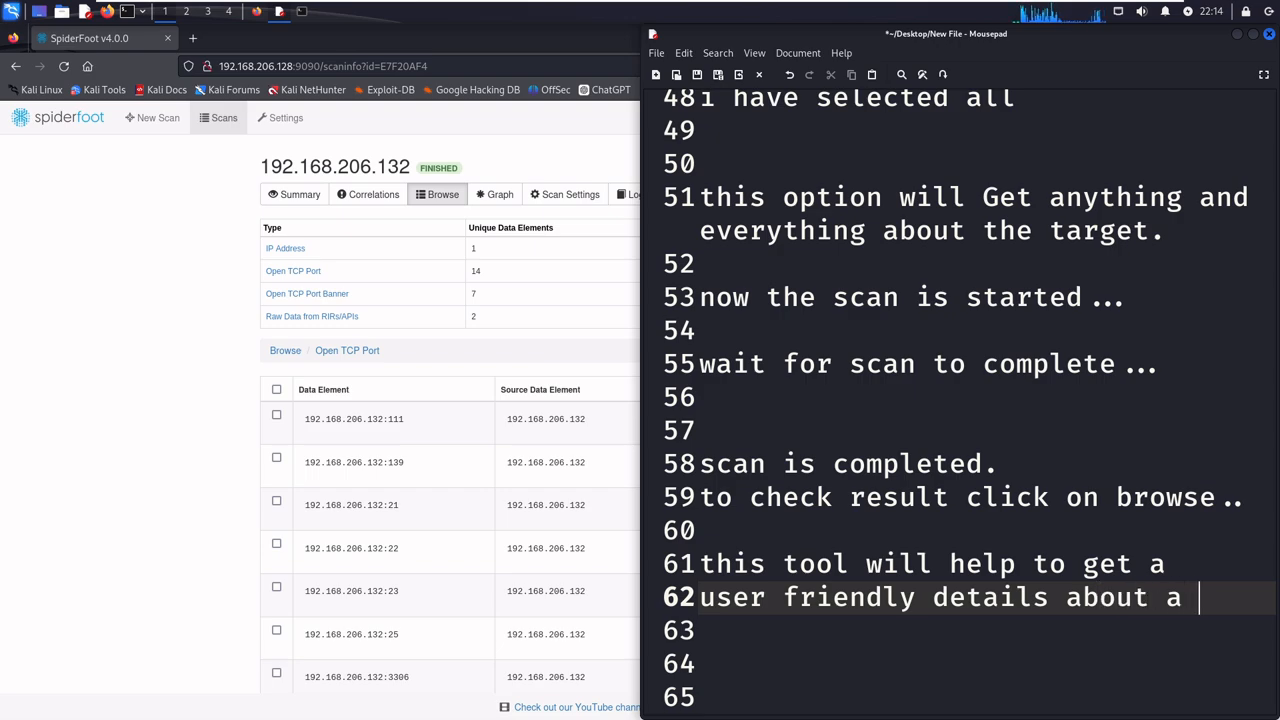
key(Return)
text(target......)
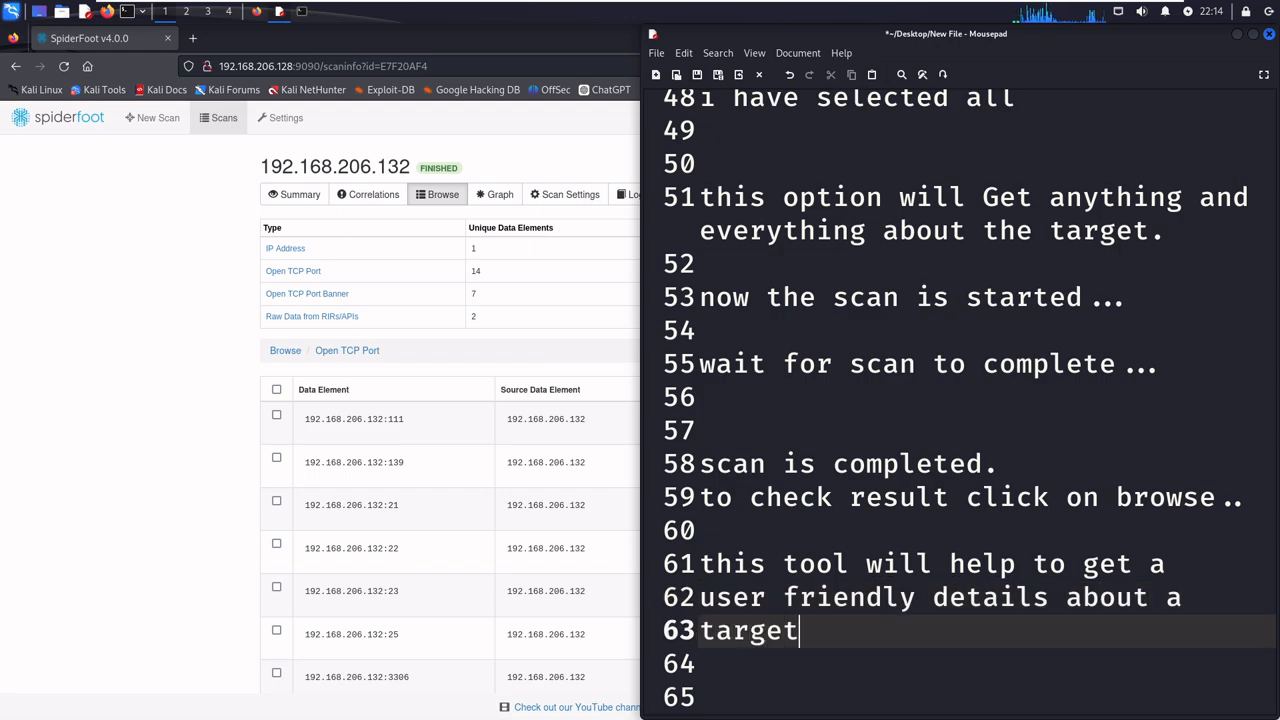
key(Down)
key(Down)
key(Down)
key(Down)
key(Down)
key(Down)
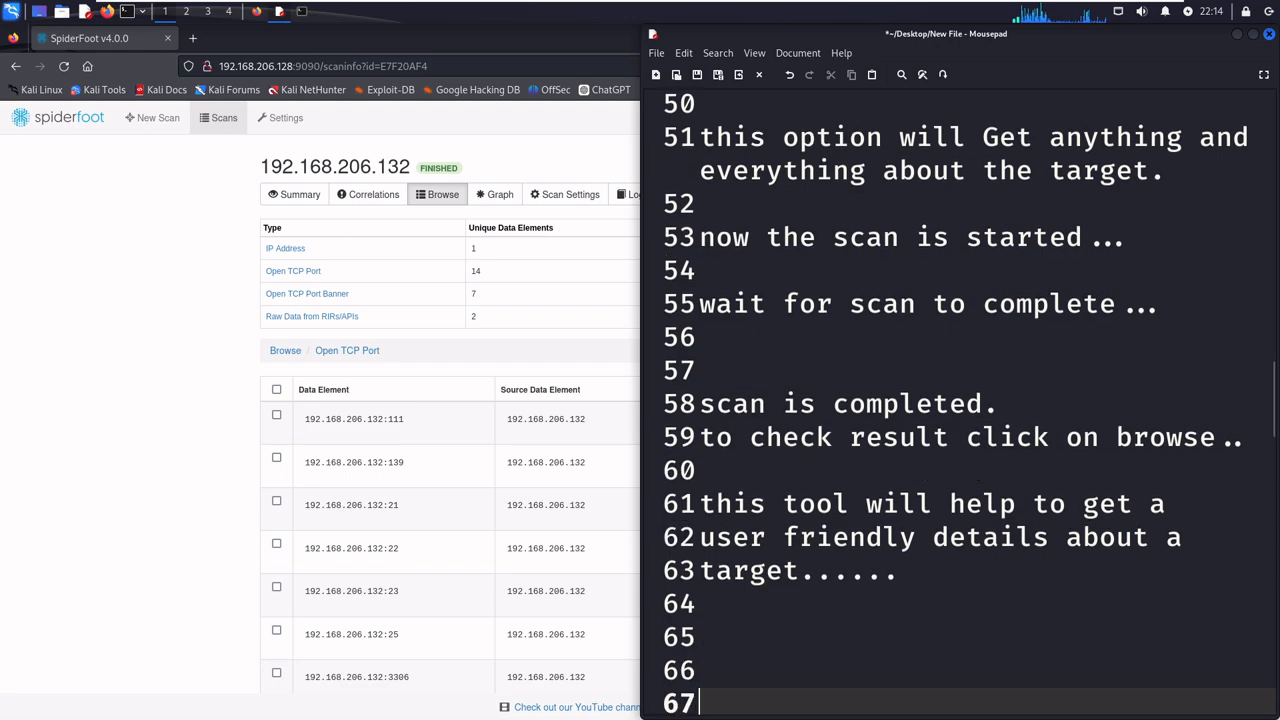
key(Up)
key(Up)
key(Up)
key(Up)
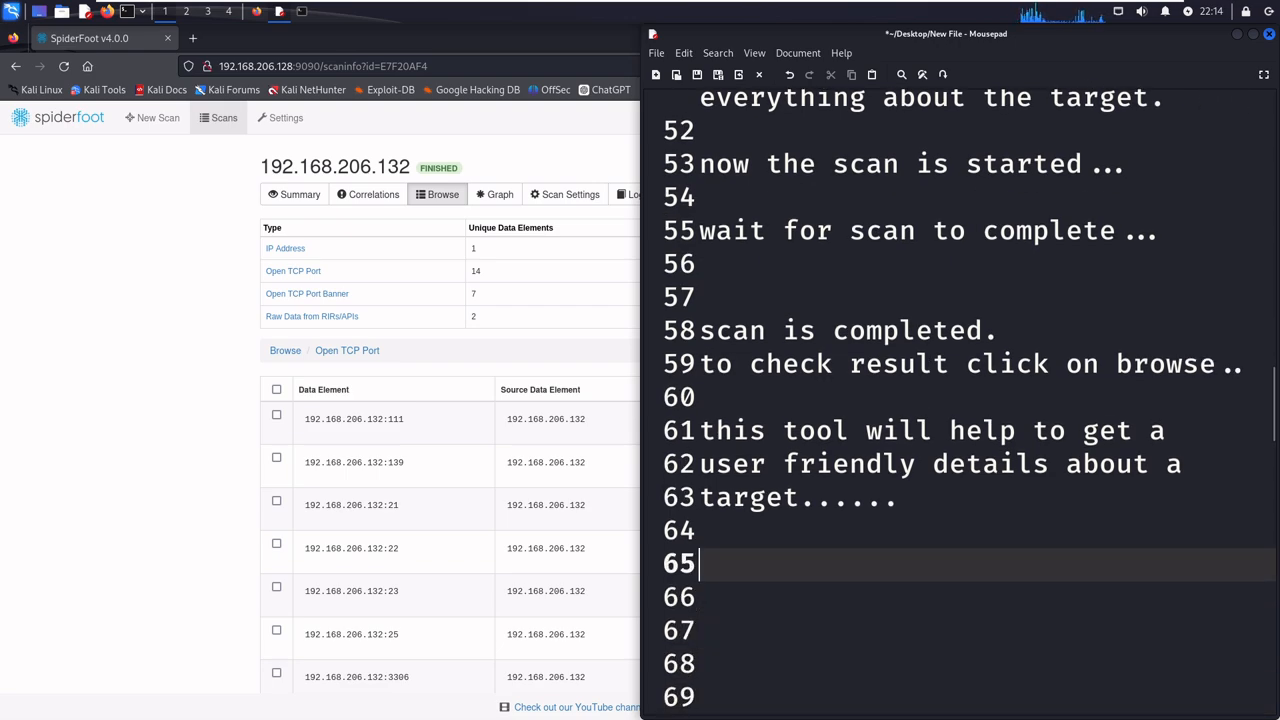
click(235, 368)
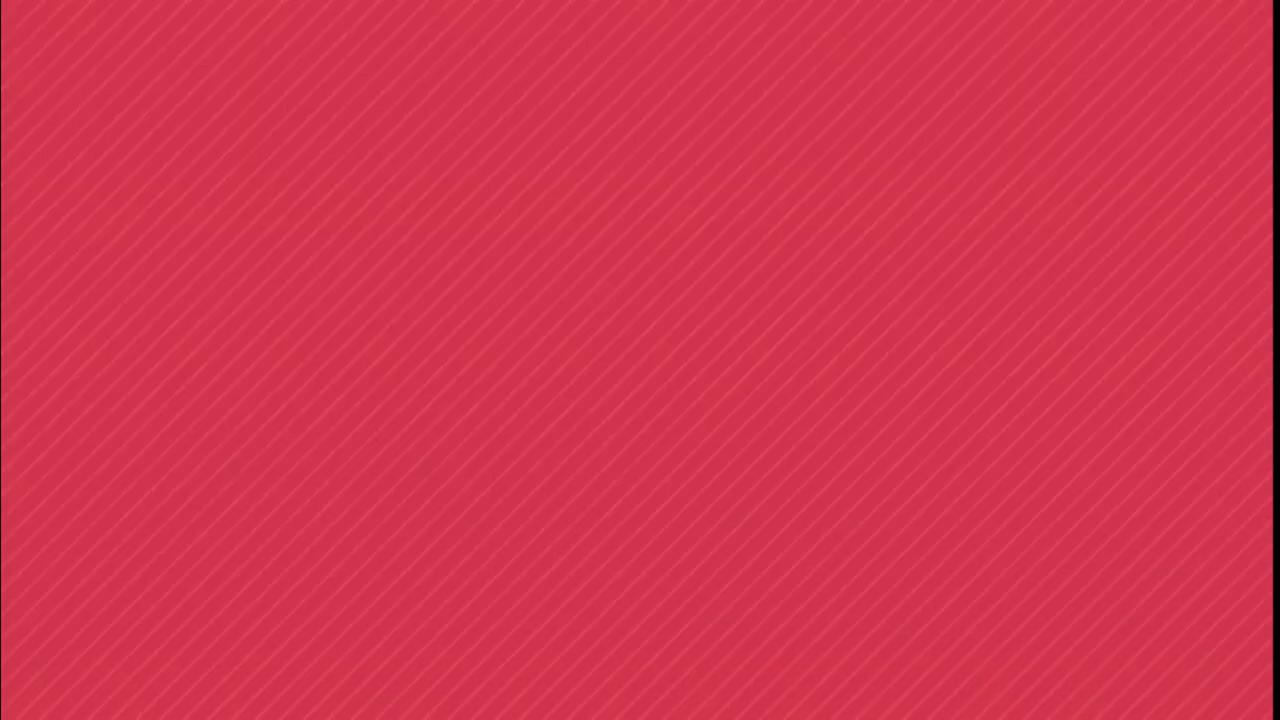